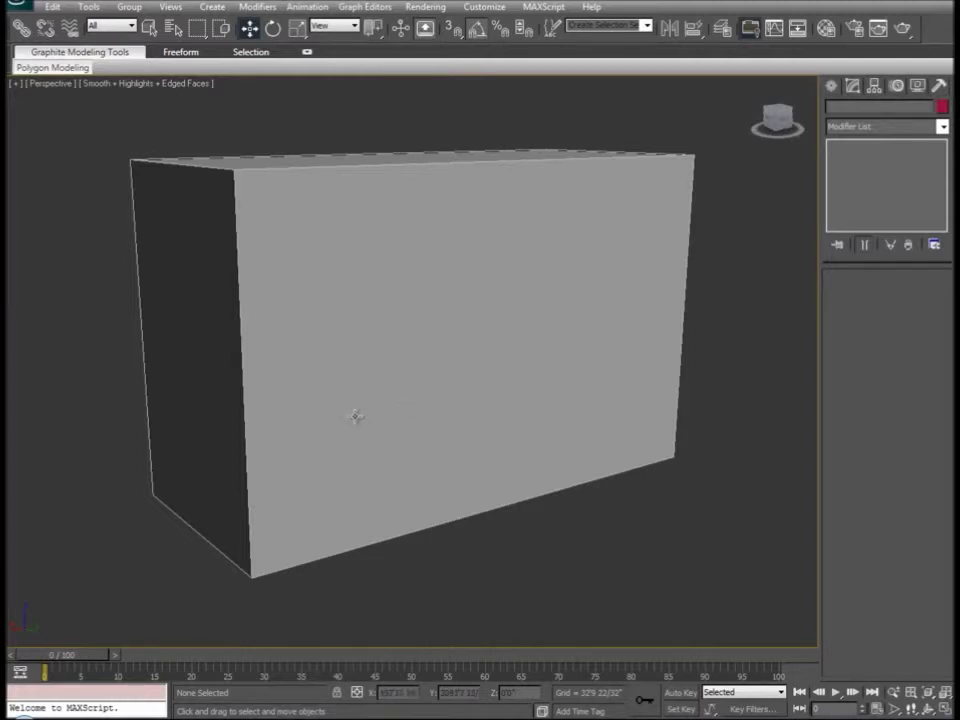
Step: Convert the box from an editable mesh to an Editable Poly
alt+middle_drag(317, 434, 517, 351)
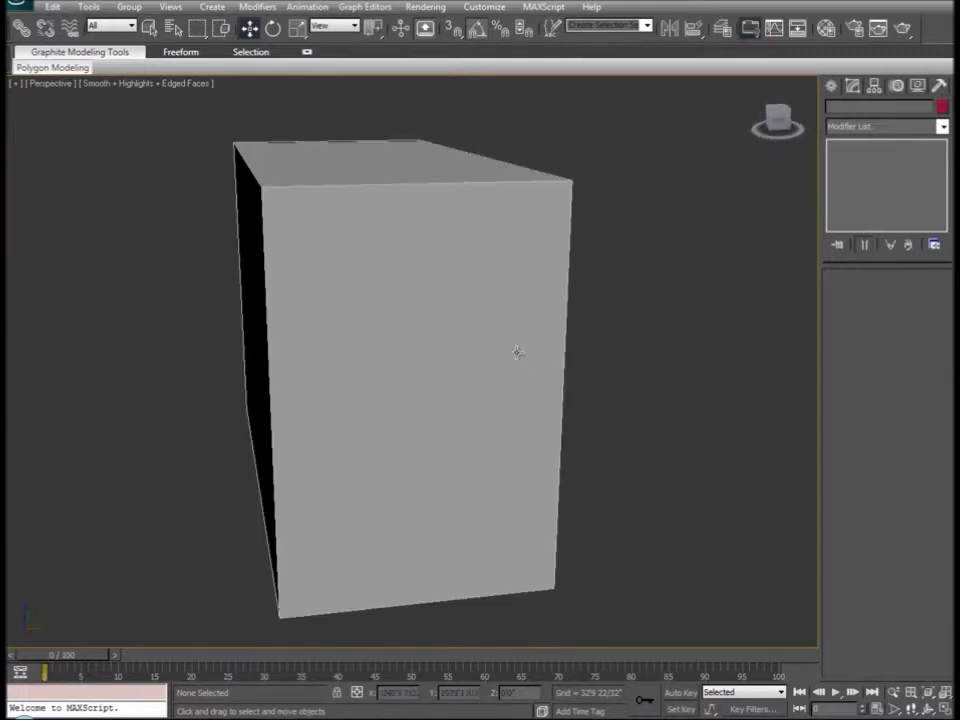
click(496, 334)
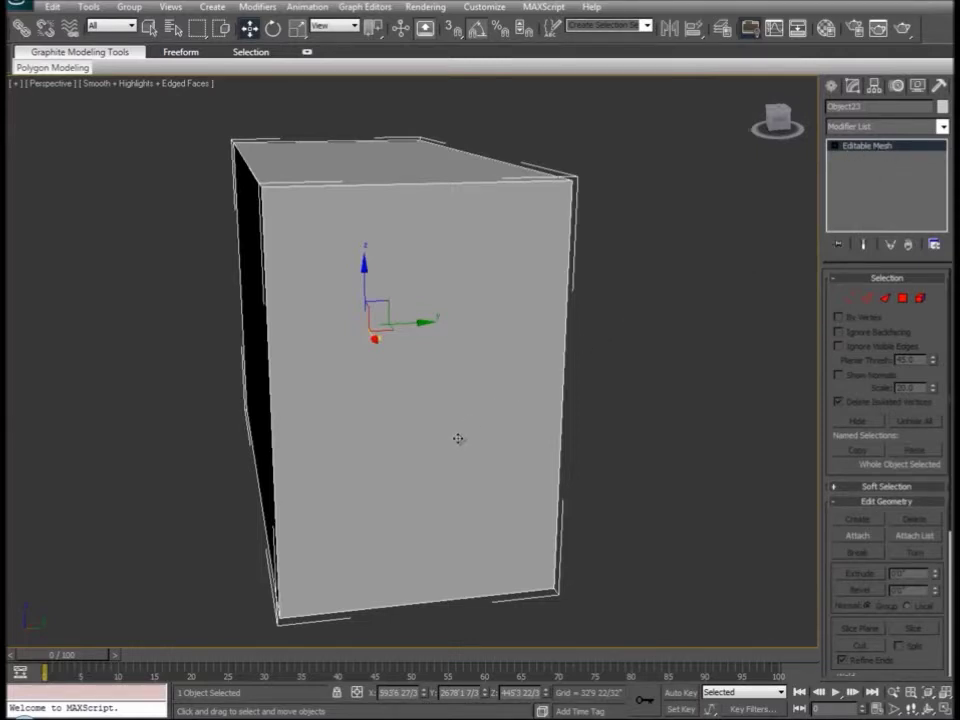
right_click(426, 291)
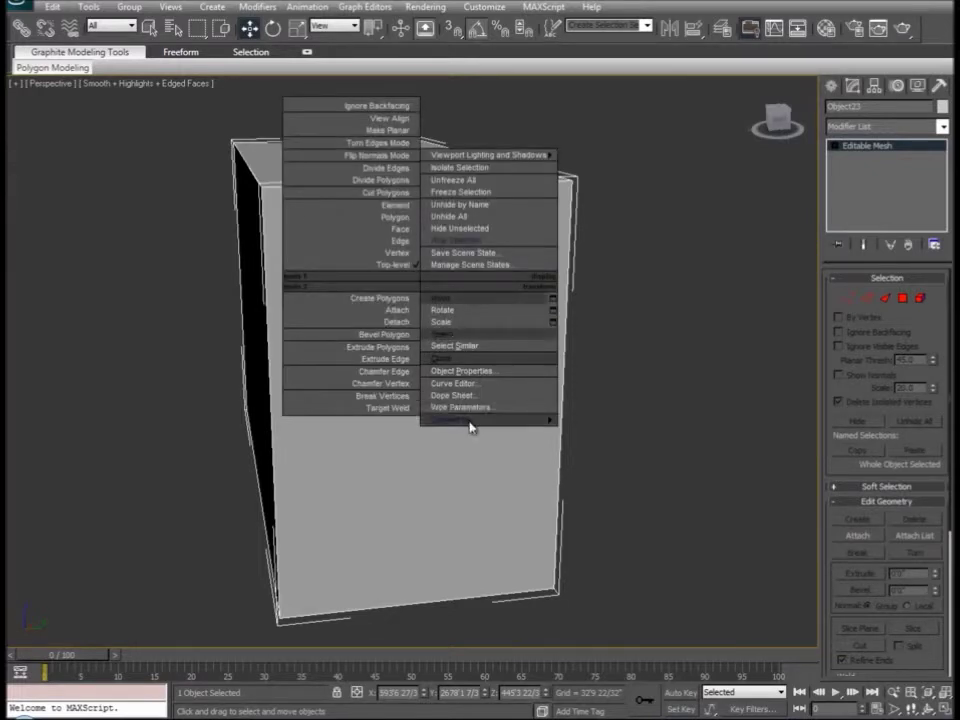
mouse_move(536, 421)
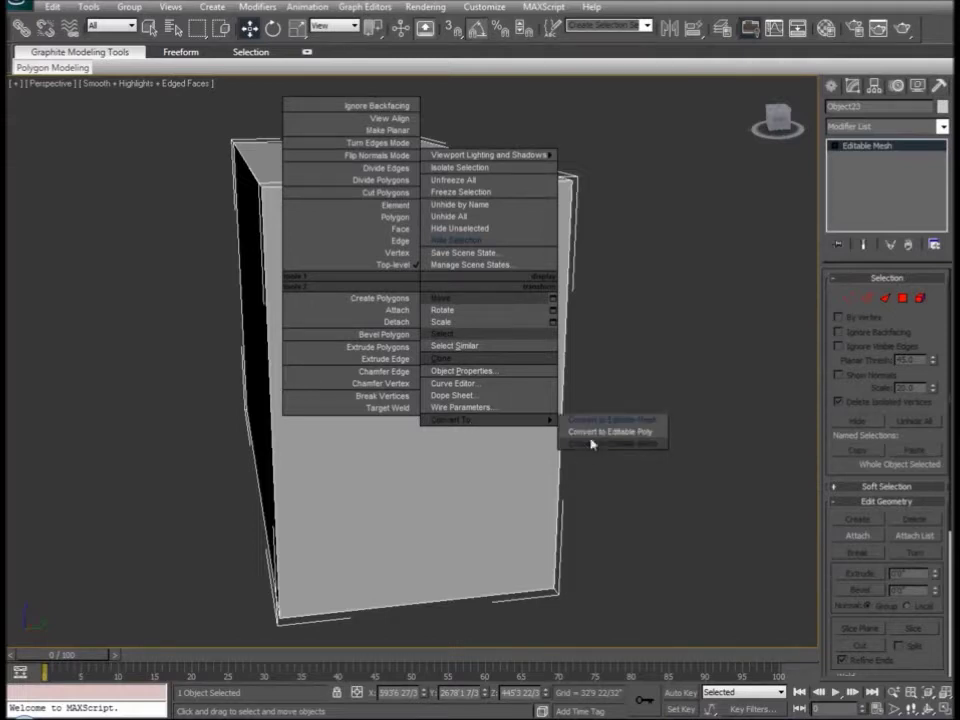
click(592, 436)
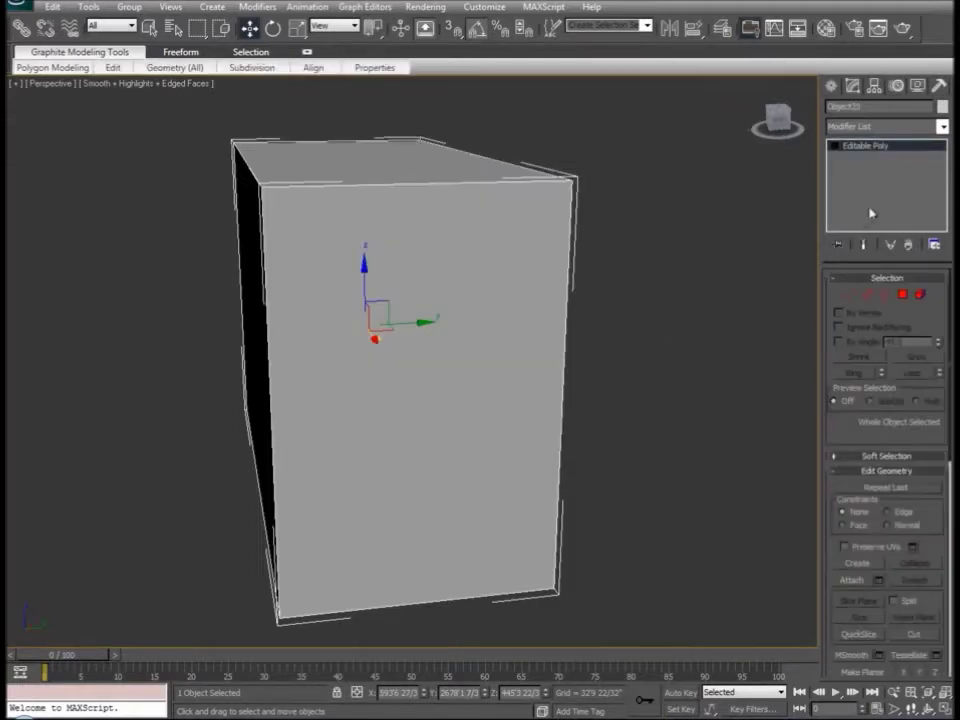
Step: Select the ring of four vertical corner edges on the box and connect them with a horizontal edge loop
alt+middle_drag(673, 392, 757, 394)
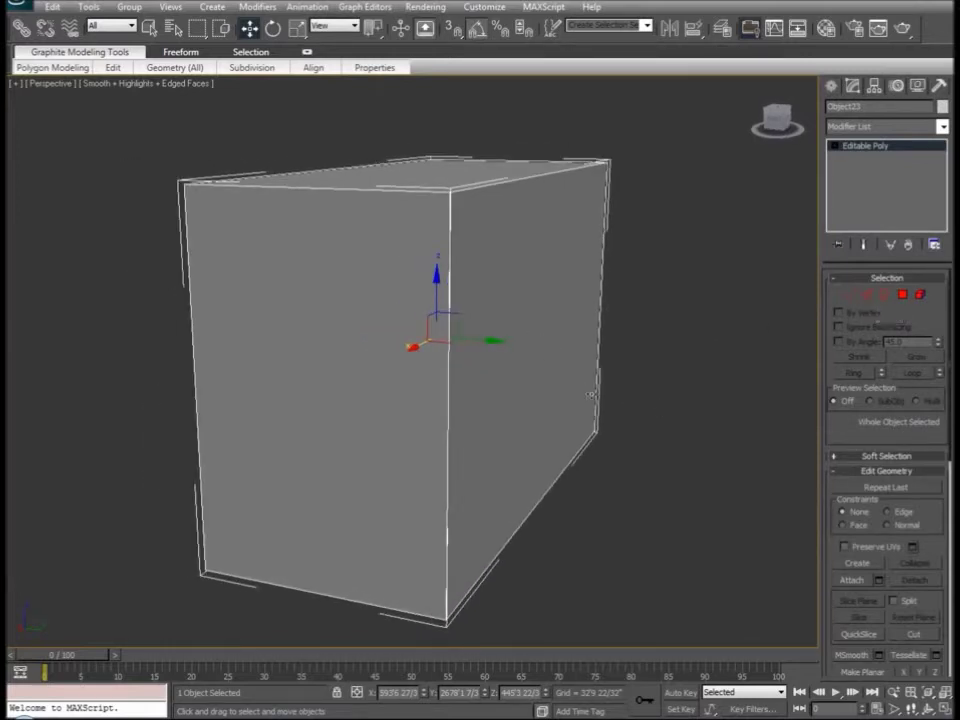
click(867, 298)
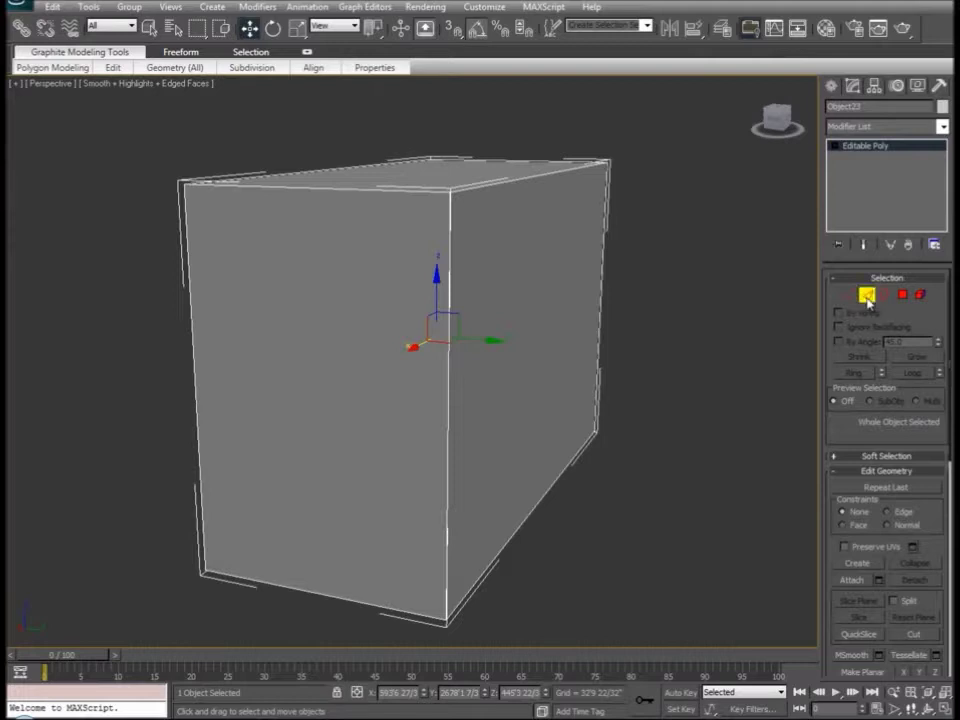
click(450, 293)
alt+middle_drag(505, 388, 651, 389)
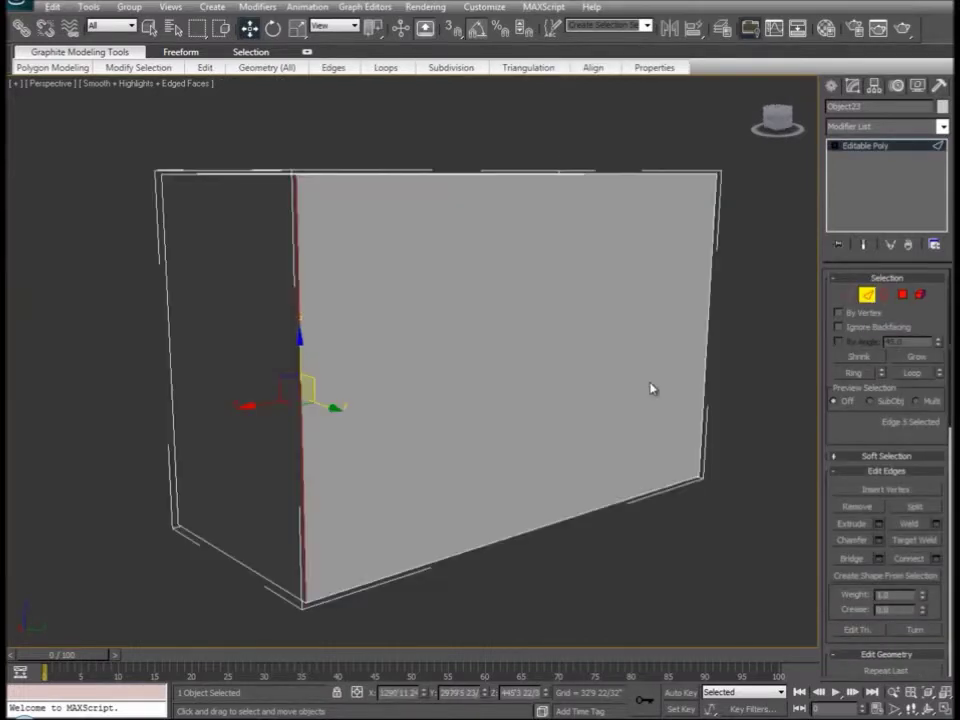
click(852, 373)
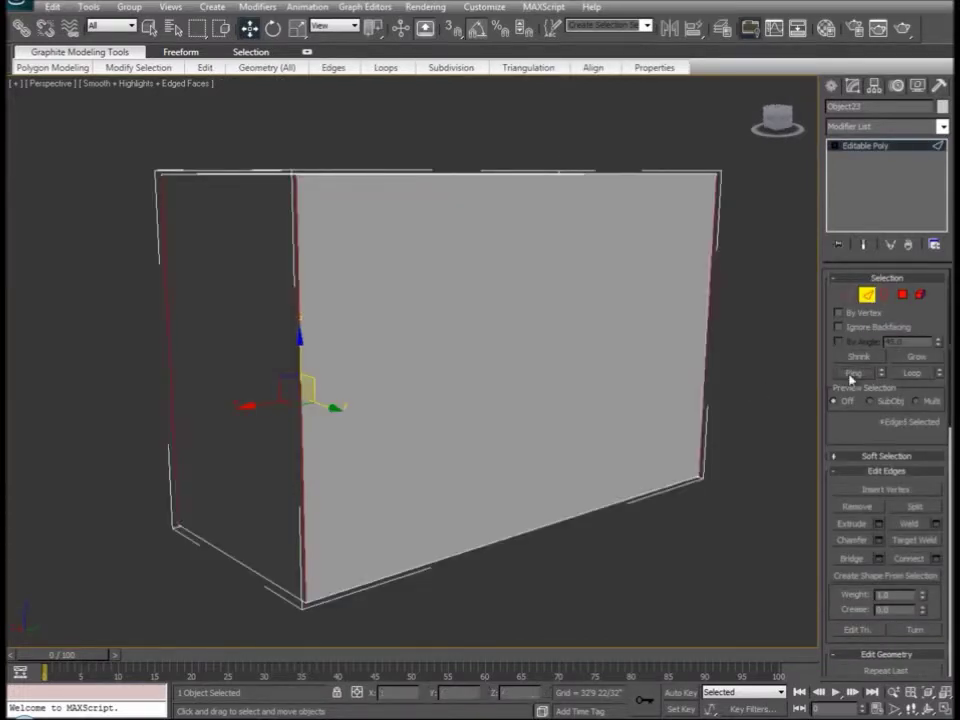
alt+middle_drag(208, 377, 326, 371)
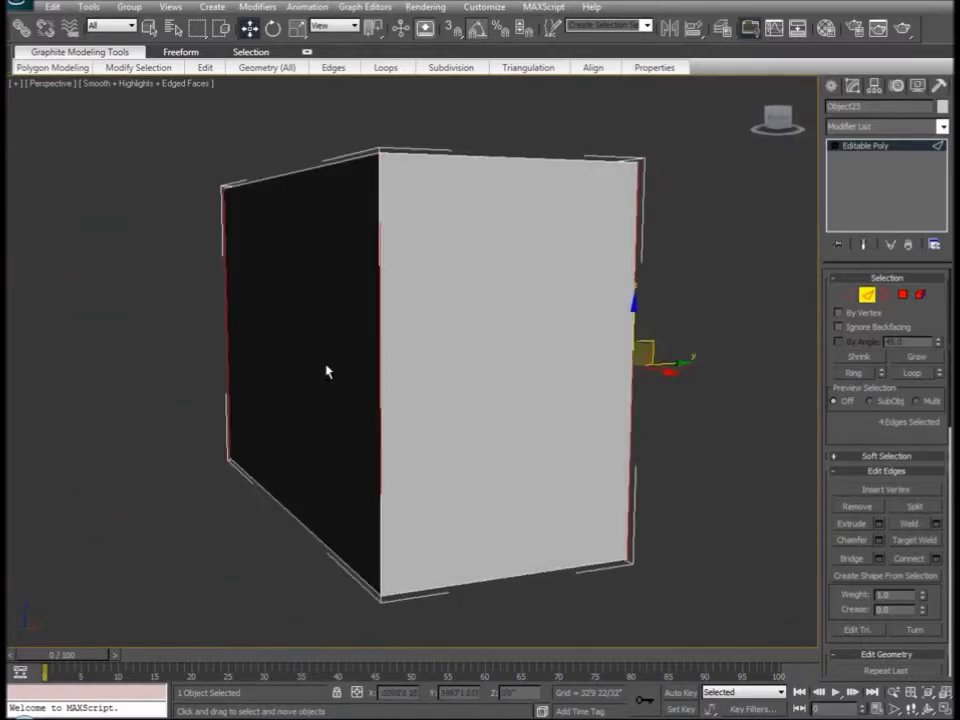
right_click(428, 288)
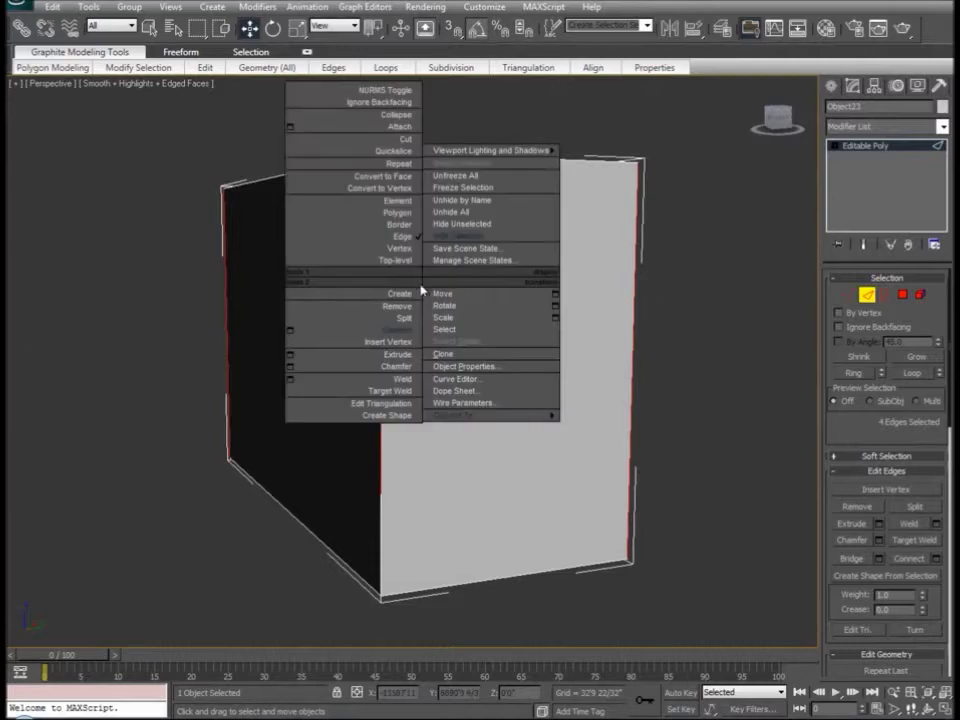
click(296, 252)
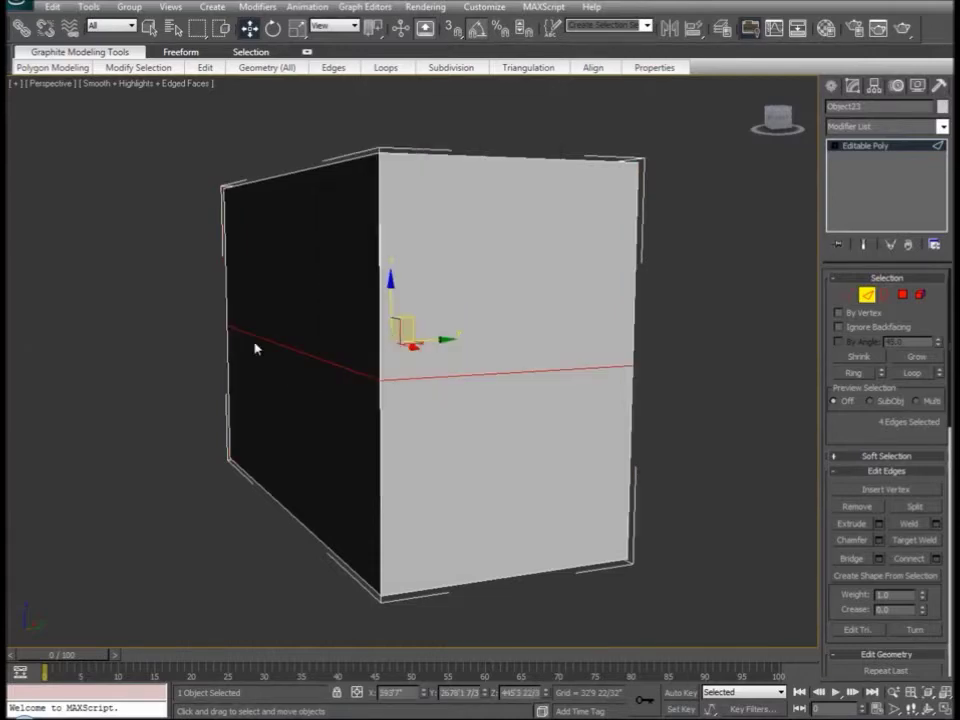
Step: Move the new edge loop up near the box's upper edge, to a Z height of about 823'2"
mouse_move(223, 381)
alt+middle_down()
mouse_move(412, 371)
mouse_move(225, 369)
alt+middle_up()
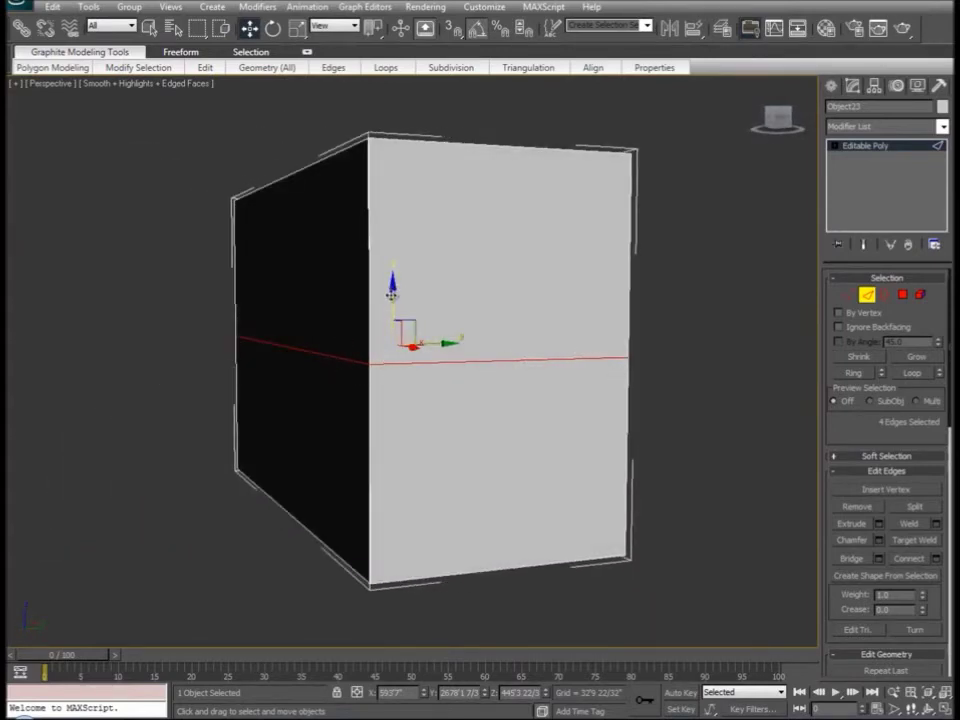
drag(391, 289, 384, 186)
alt+middle_drag(384, 186, 608, 202)
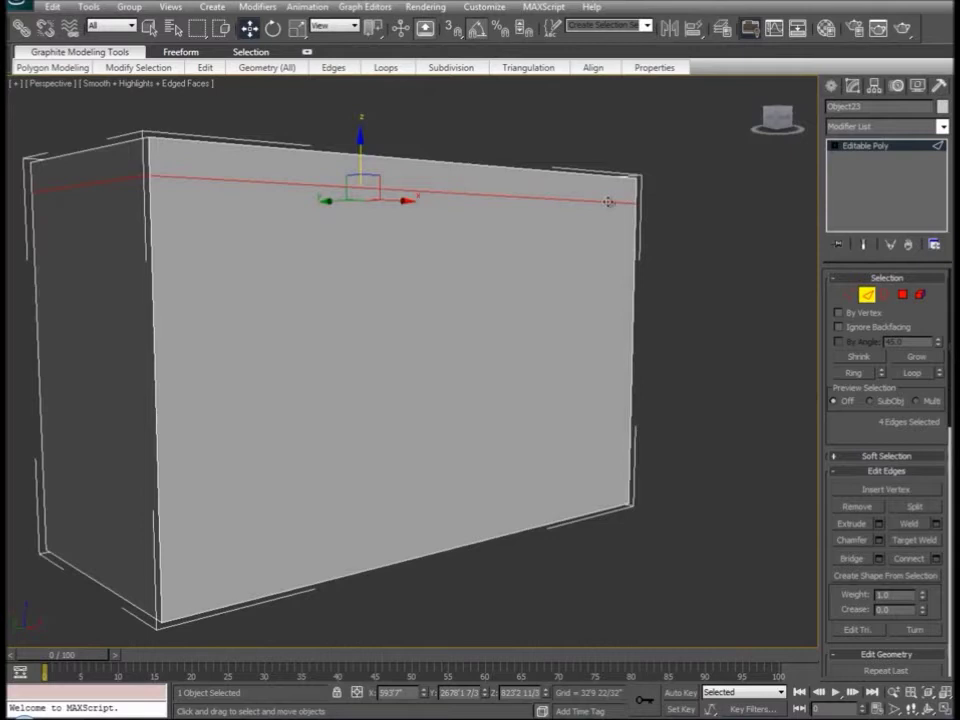
Step: Select the four side polygons of the box's upper band and extrude them as a group with a height of 0
click(904, 295)
click(112, 154)
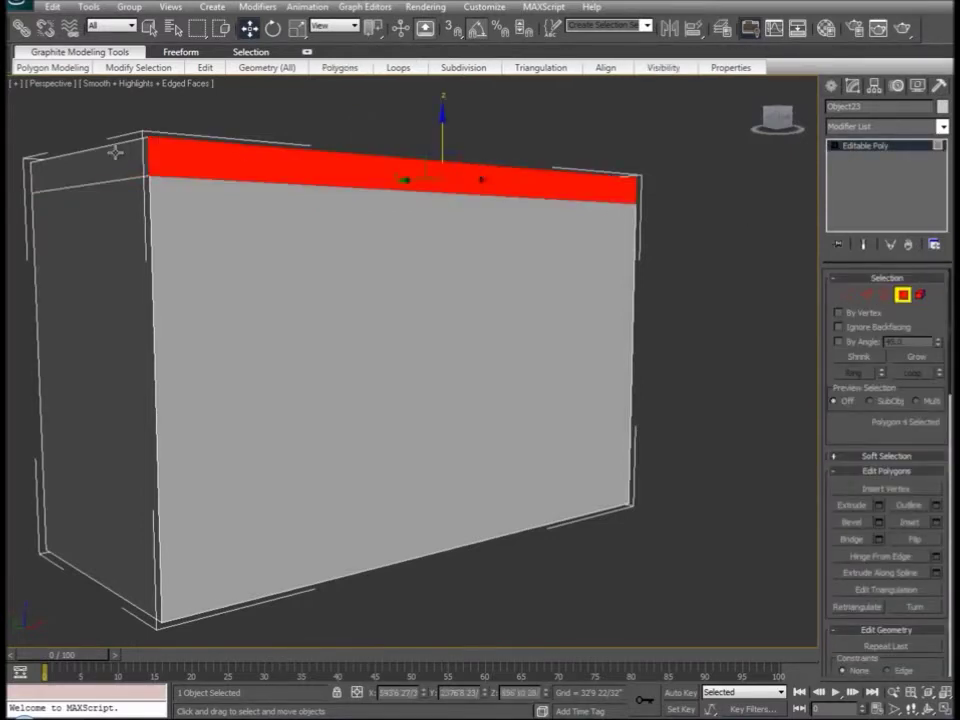
alt+middle_drag(156, 266, 289, 184)
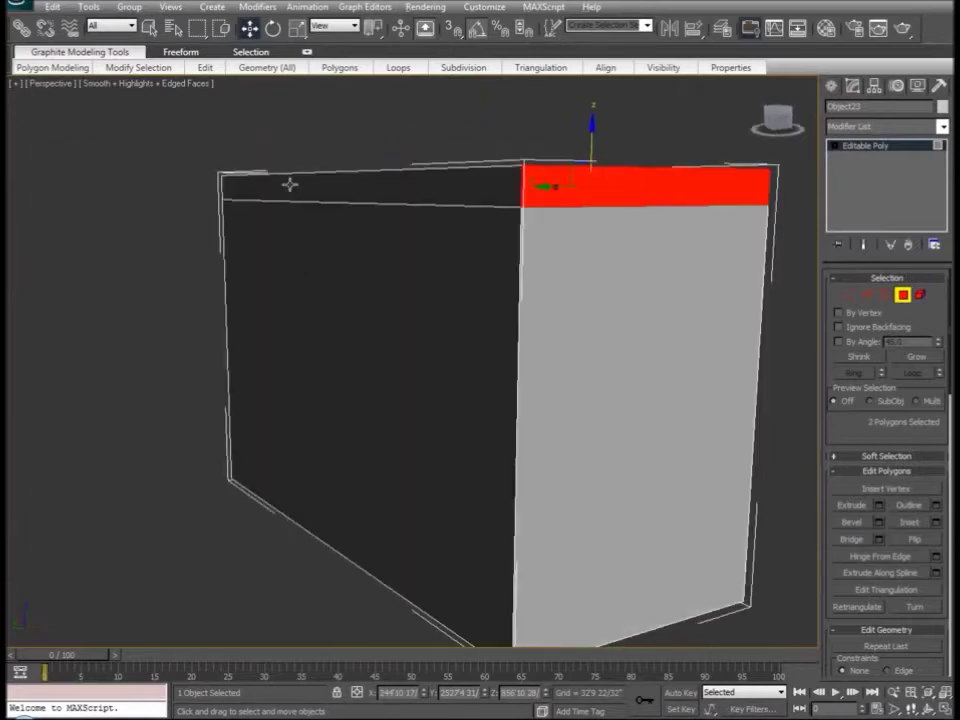
alt+middle_drag(223, 257, 375, 251)
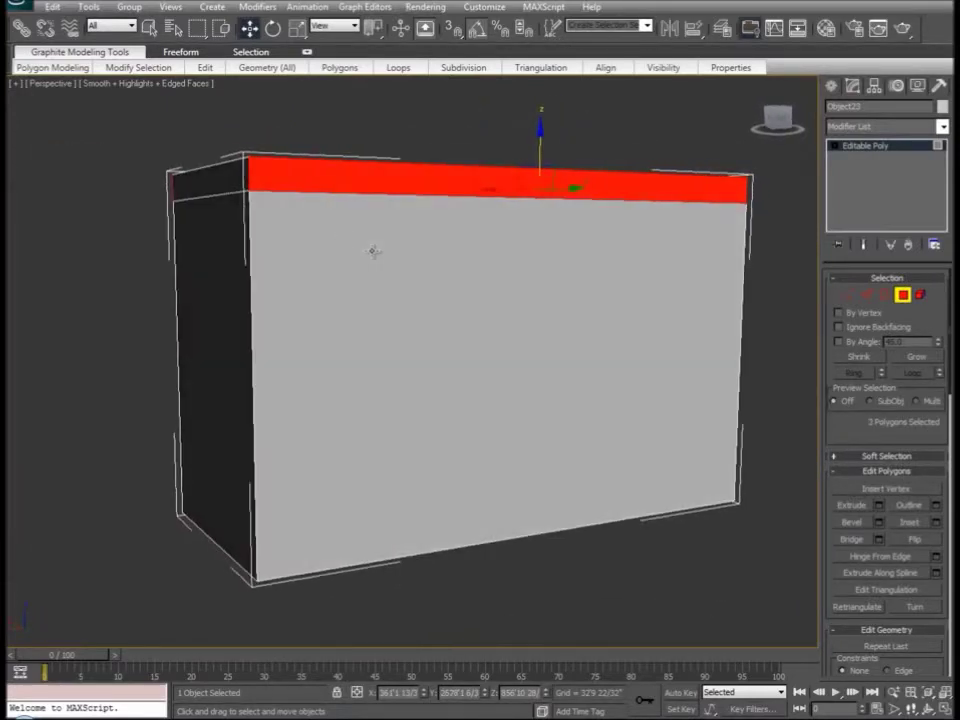
ctrl+click(222, 180)
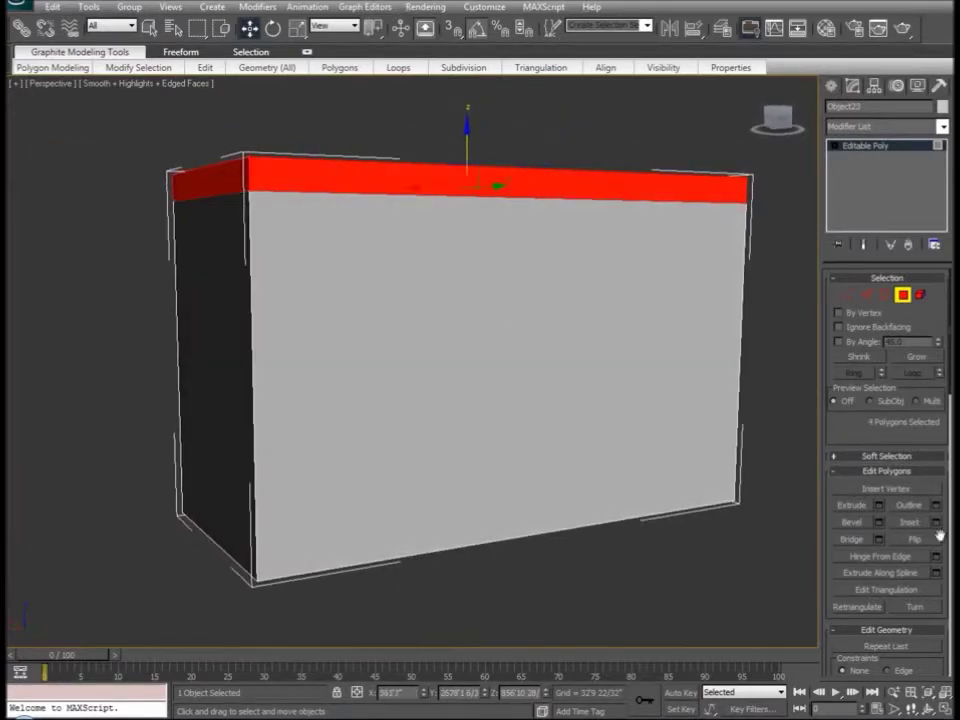
click(879, 506)
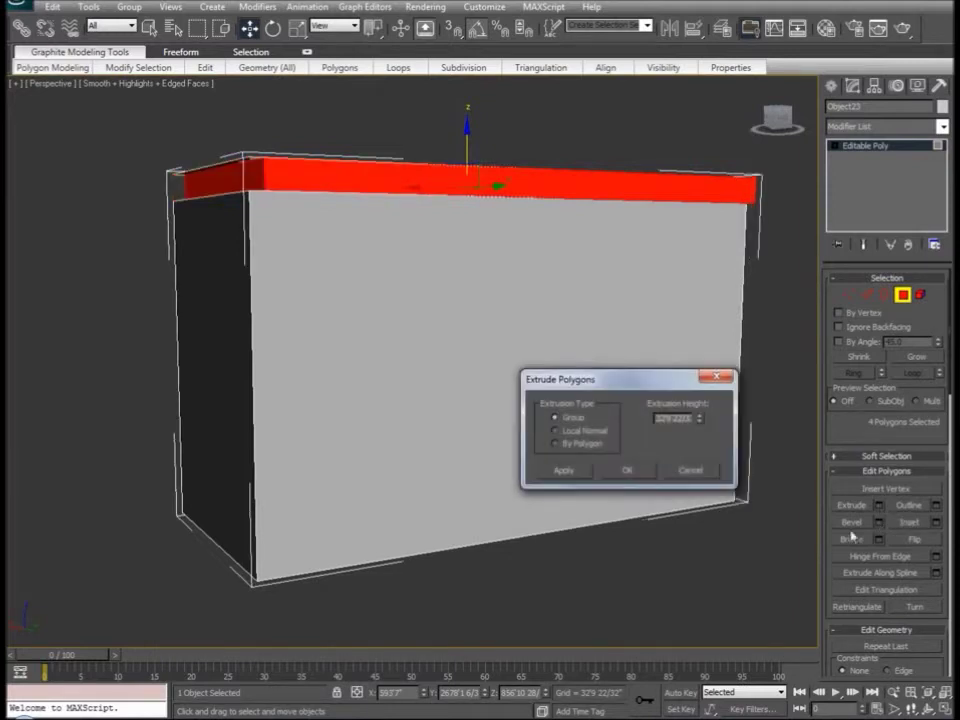
double_click(661, 418)
key(BackSpace)
key(Return)
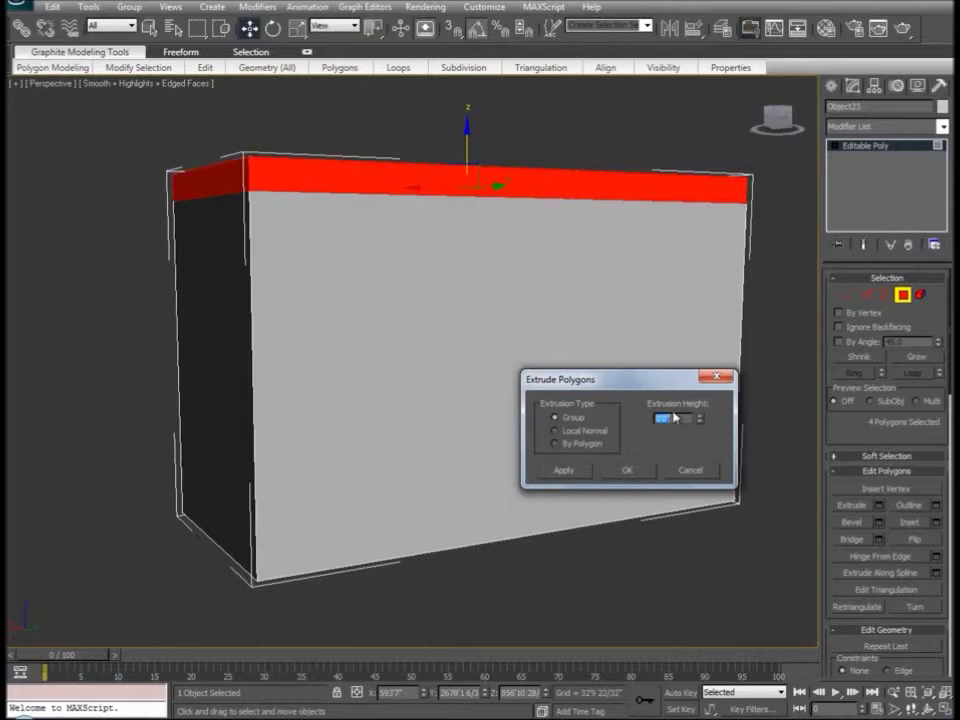
click(627, 470)
Step: Scale the extruded upper band outward horizontally in X and Y to form an overhanging rim, and deselect the polygons
alt+middle_drag(404, 261, 422, 291)
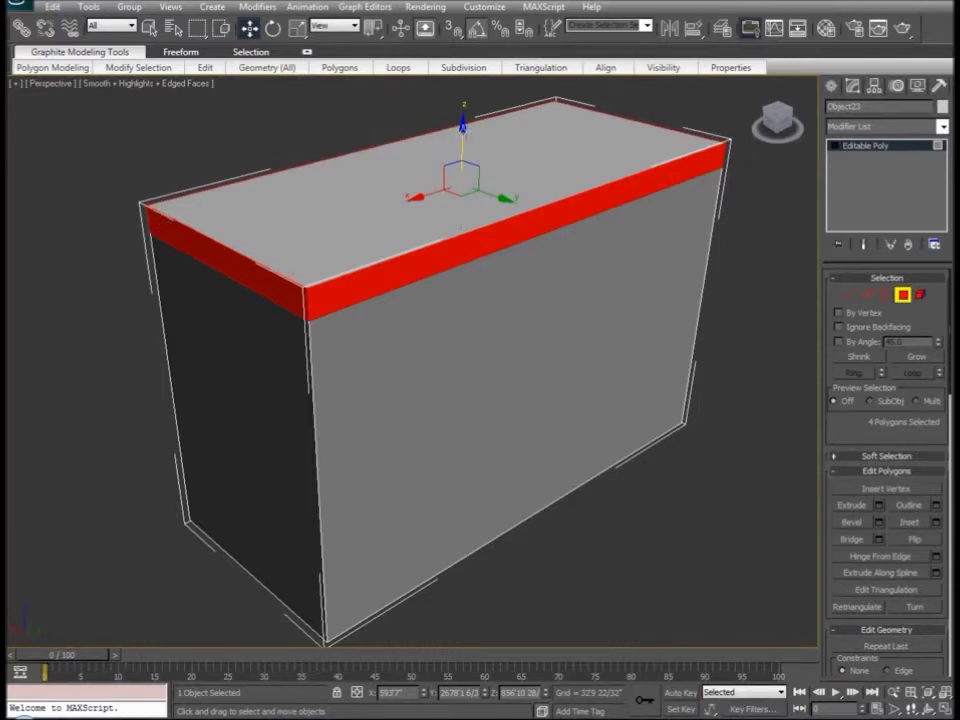
right_click(447, 201)
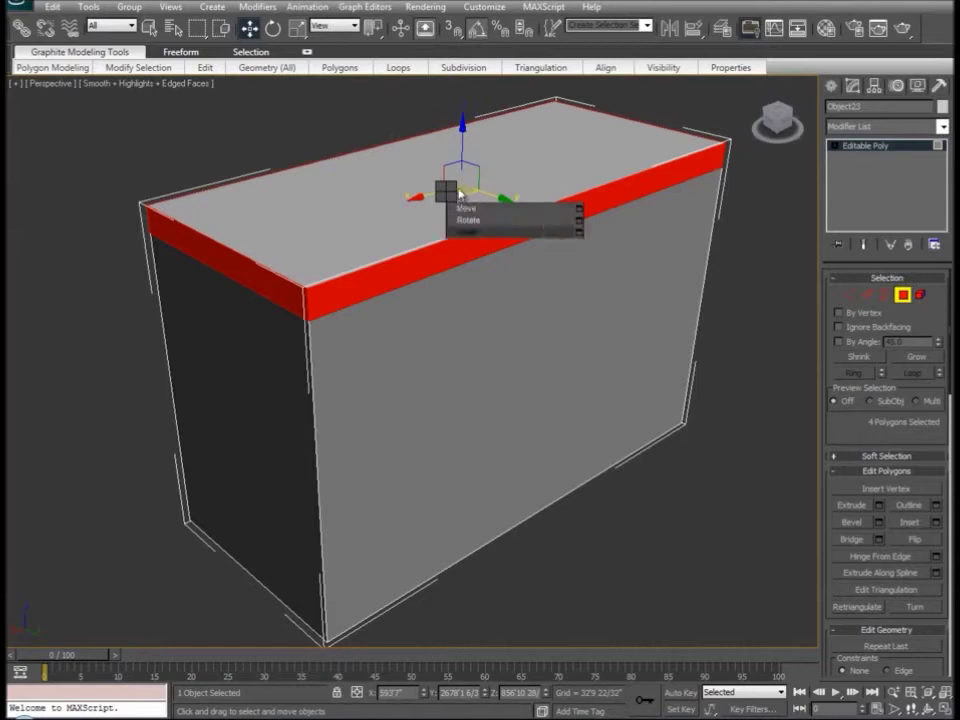
right_click(413, 196)
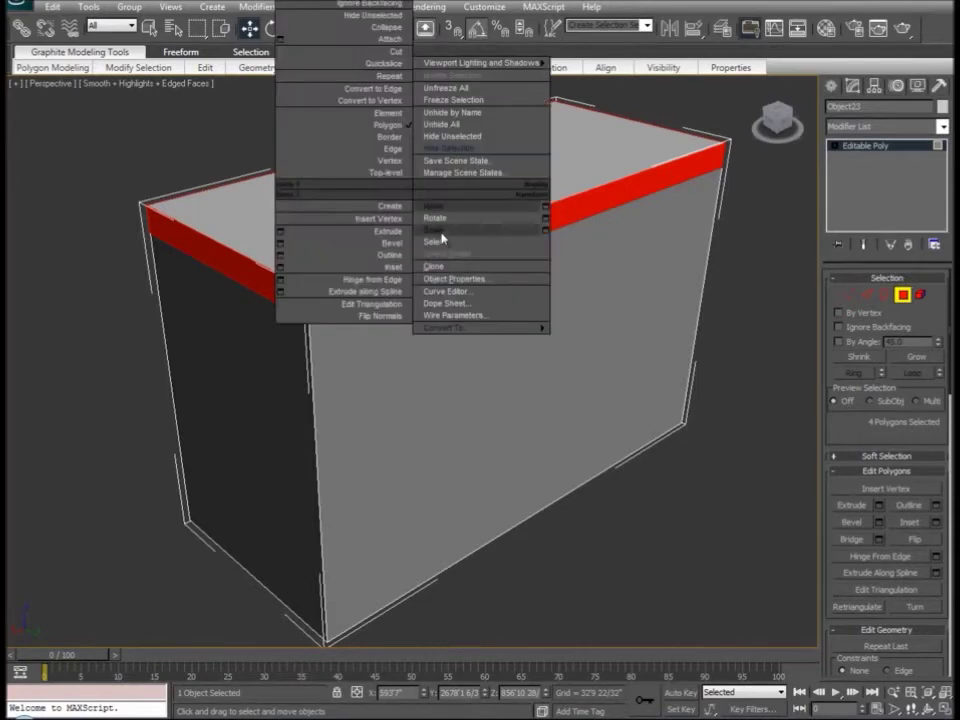
click(438, 230)
alt+middle_drag(407, 199, 407, 201)
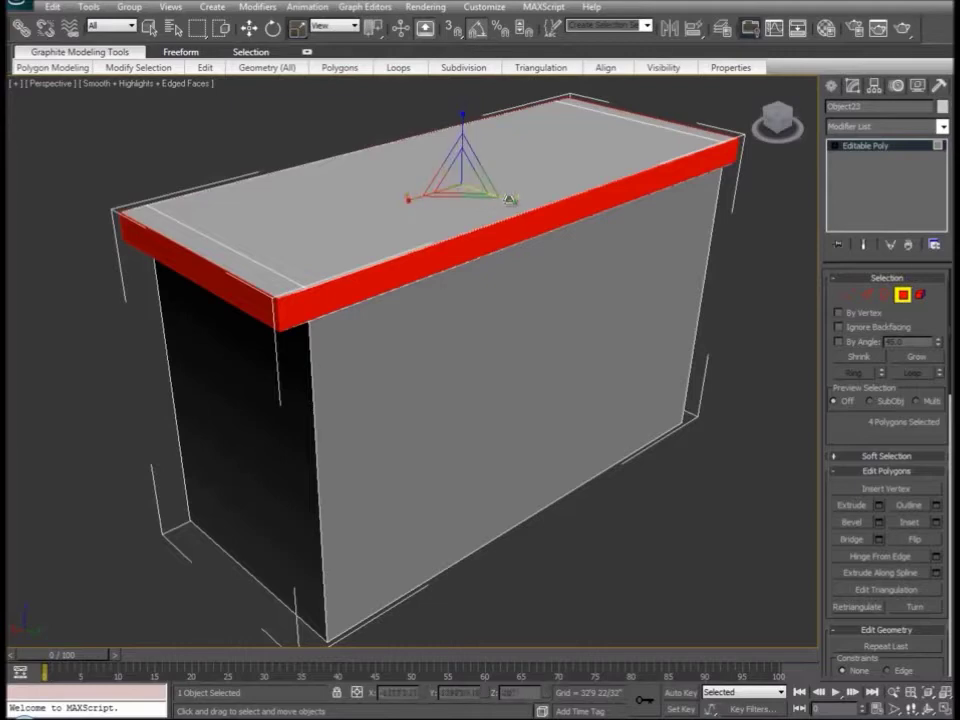
alt+middle_drag(514, 203, 645, 249)
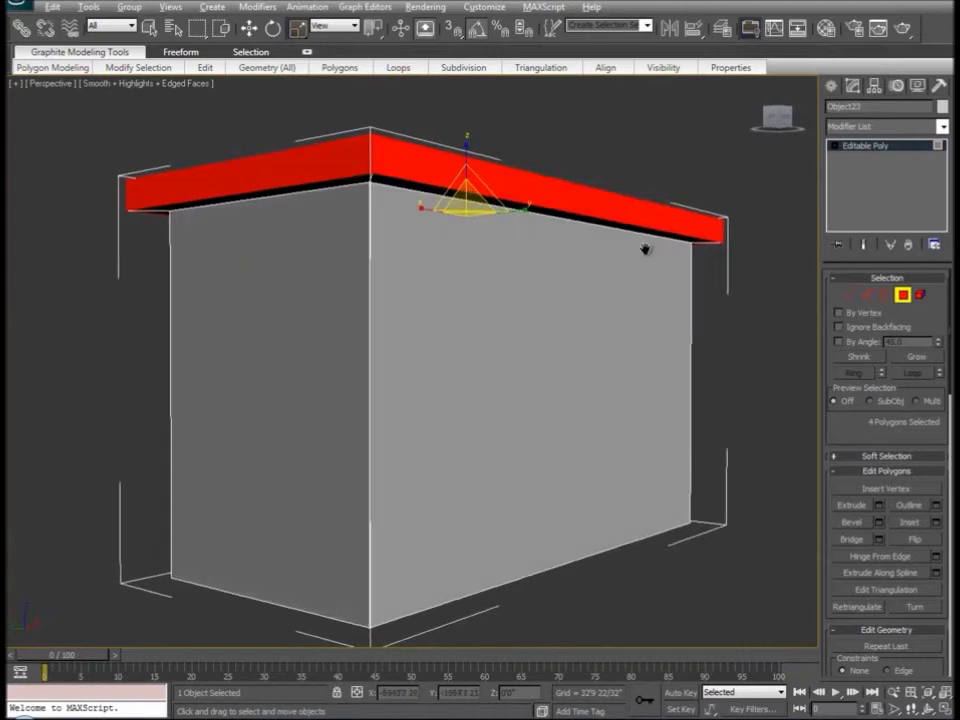
click(107, 302)
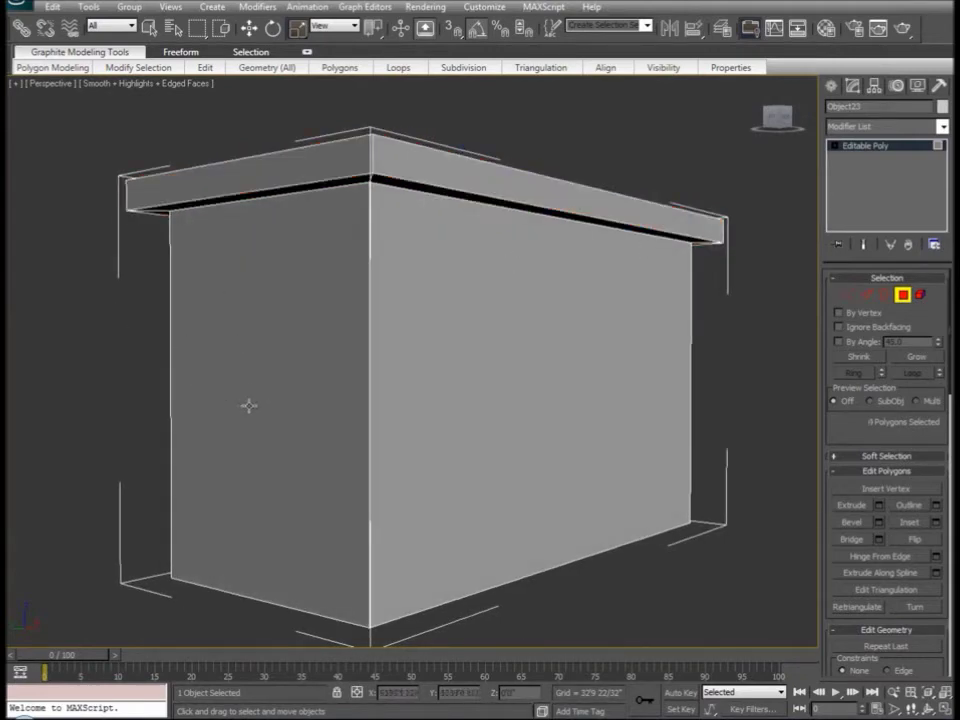
Step: Switch to the front view and frame the whole object
alt+middle_drag(250, 405, 476, 375)
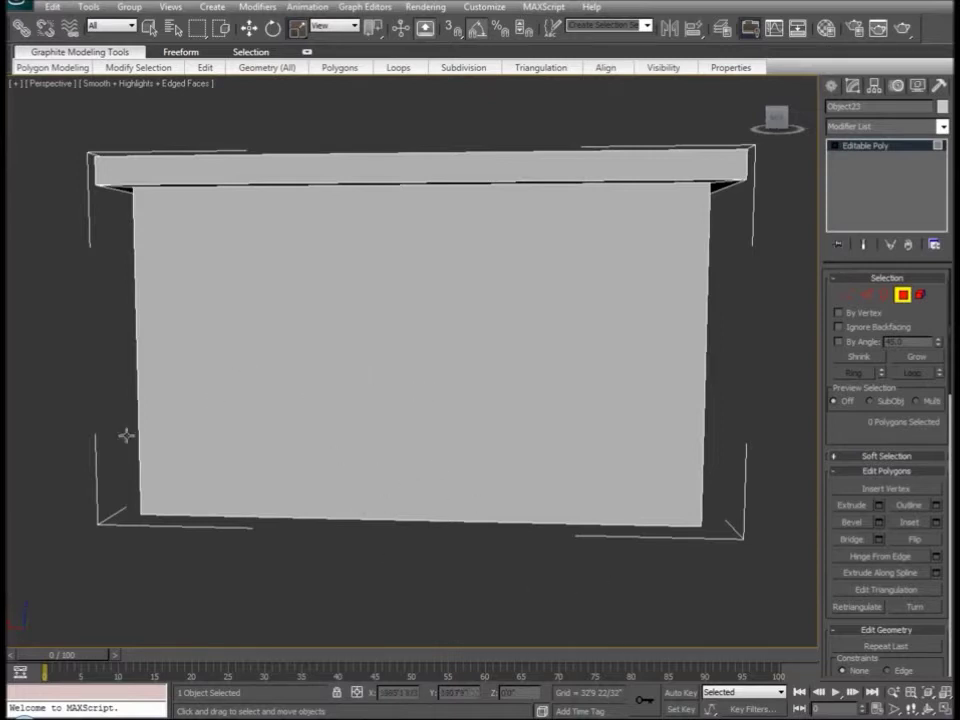
key(f)
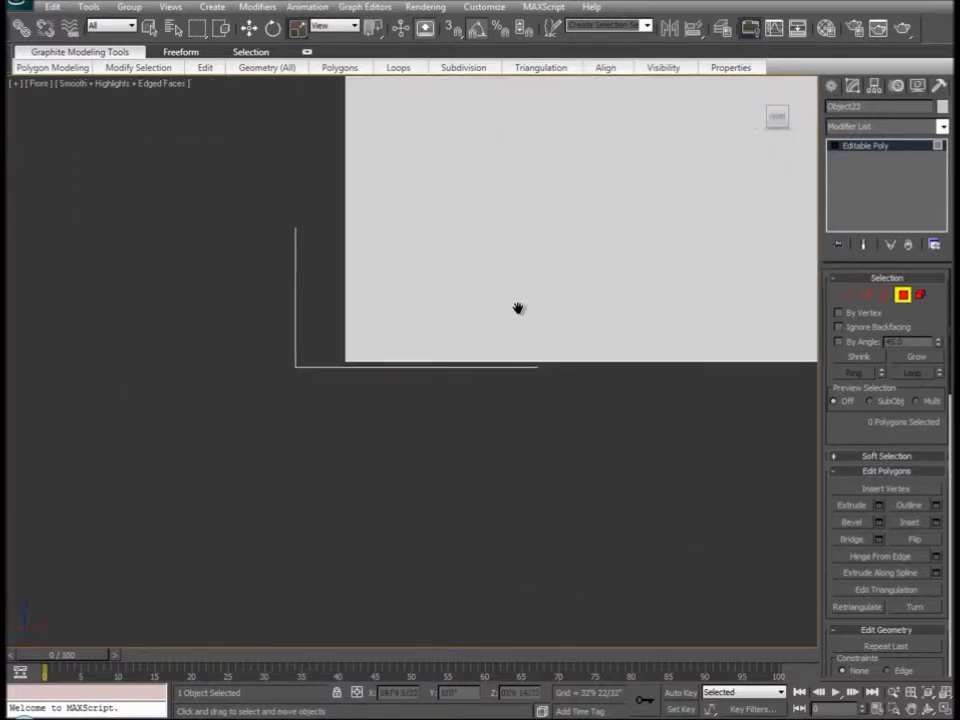
middle_drag(513, 353, 399, 403)
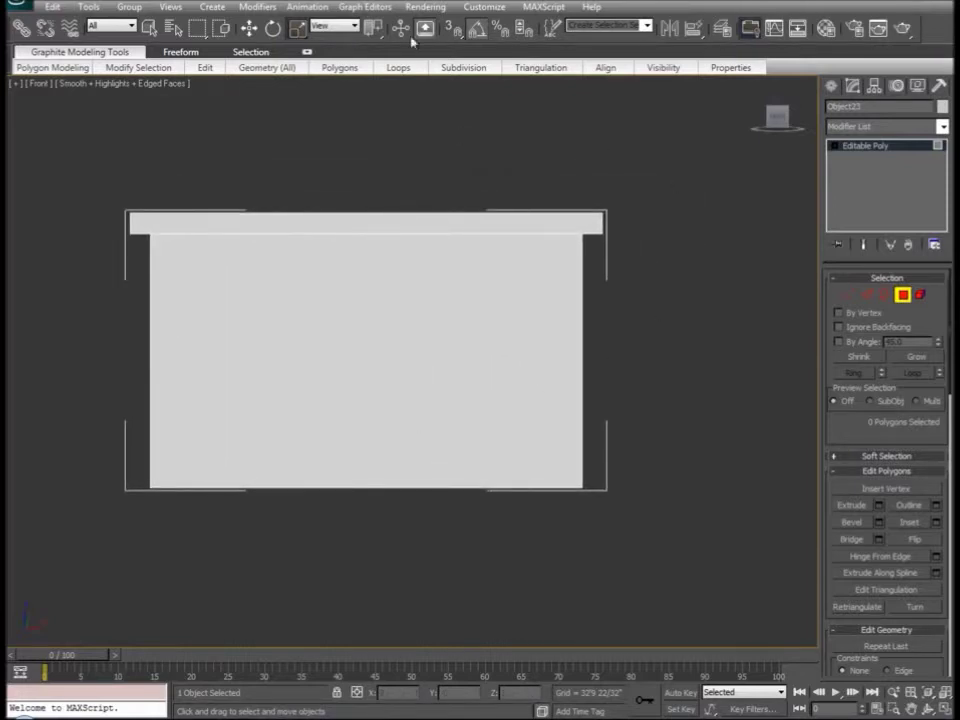
Step: Set the display unit scale to metric with meters
click(487, 14)
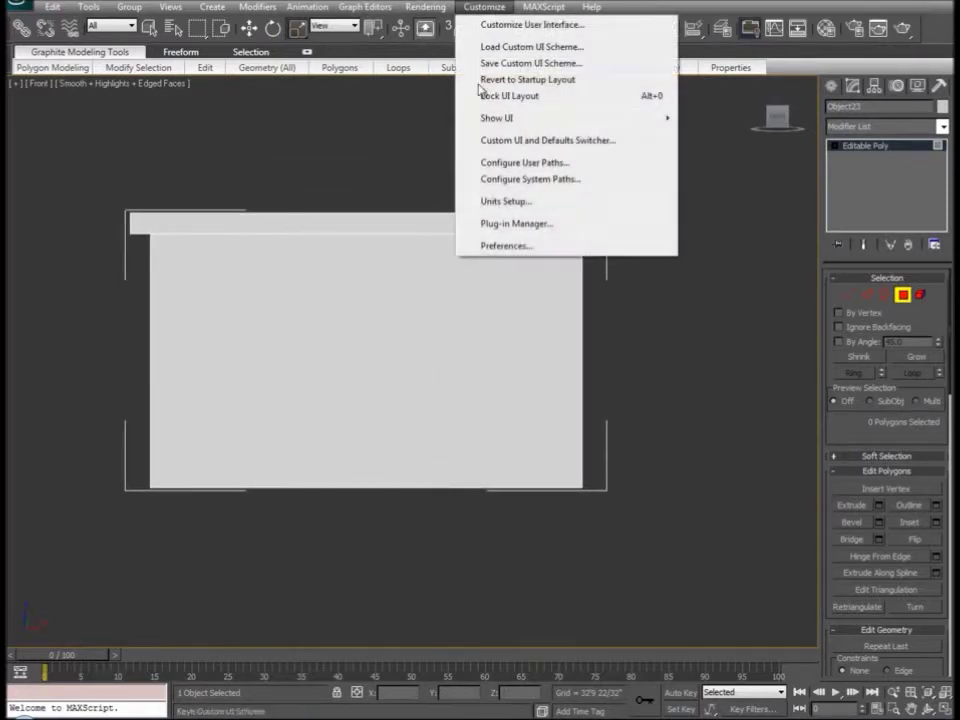
click(488, 202)
drag(471, 213, 562, 212)
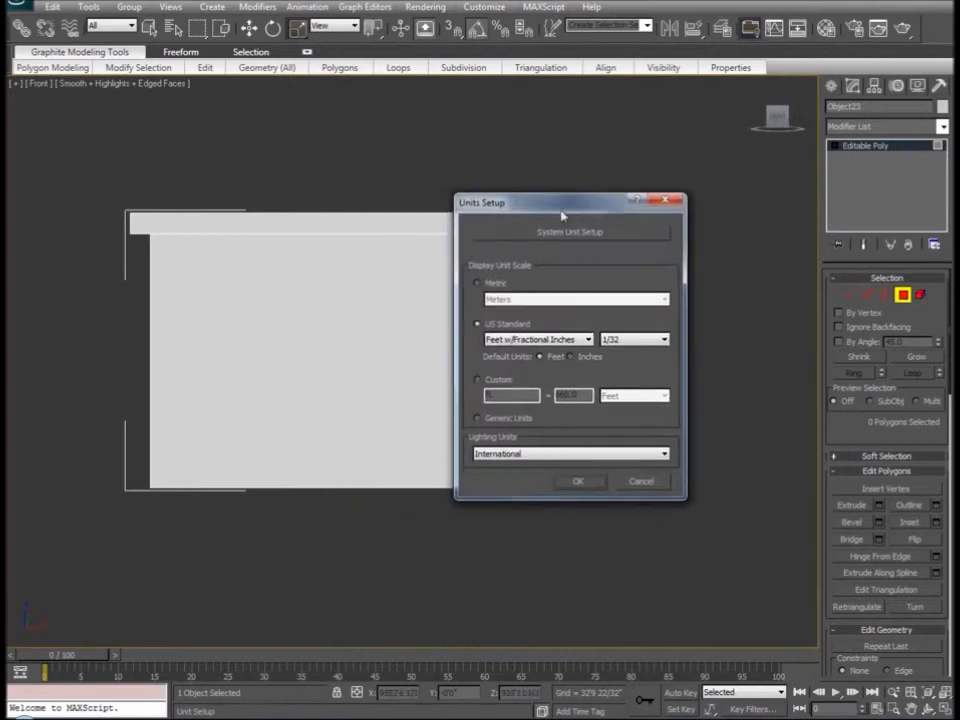
click(488, 284)
click(520, 300)
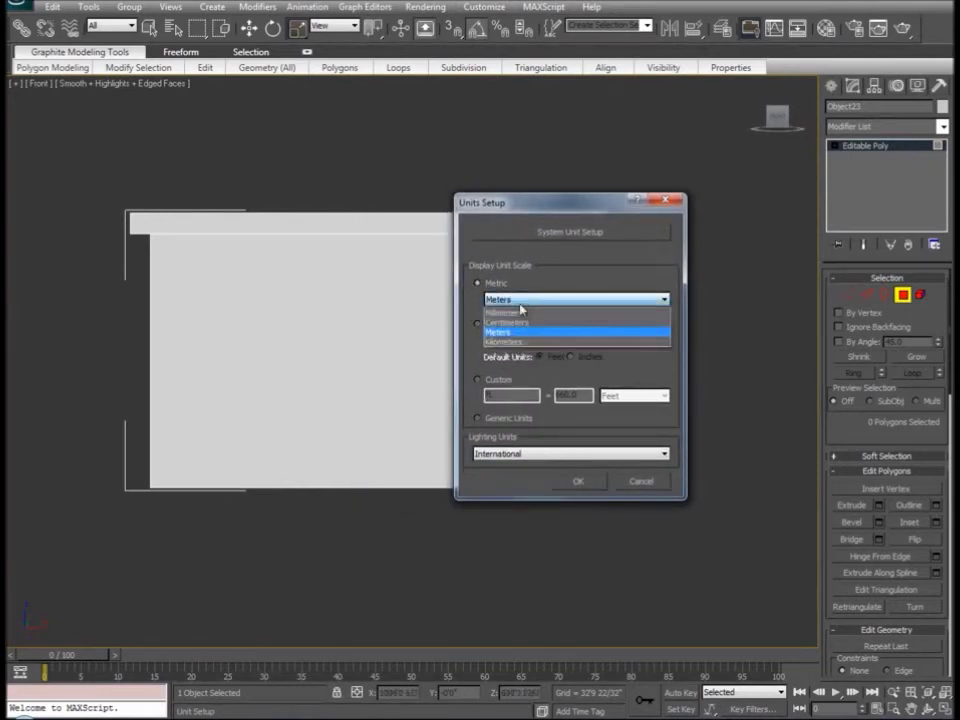
click(516, 326)
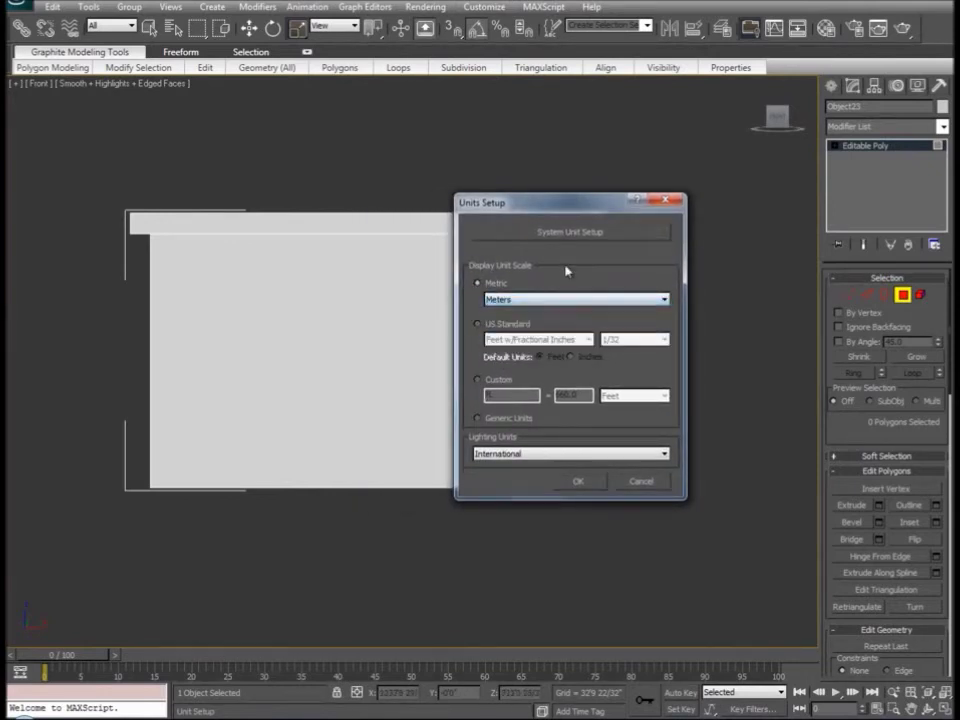
click(579, 482)
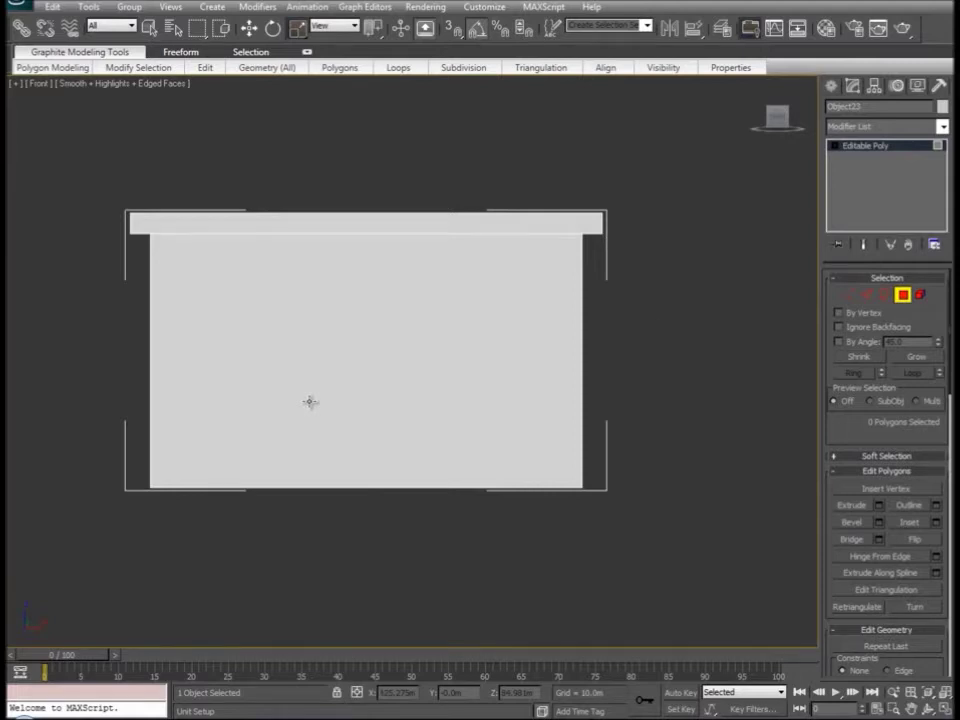
Step: Create a door-sized reference box about 40 m high and 20 m wide beside the building, using grid snapping
middle_drag(634, 311, 576, 291)
click(829, 88)
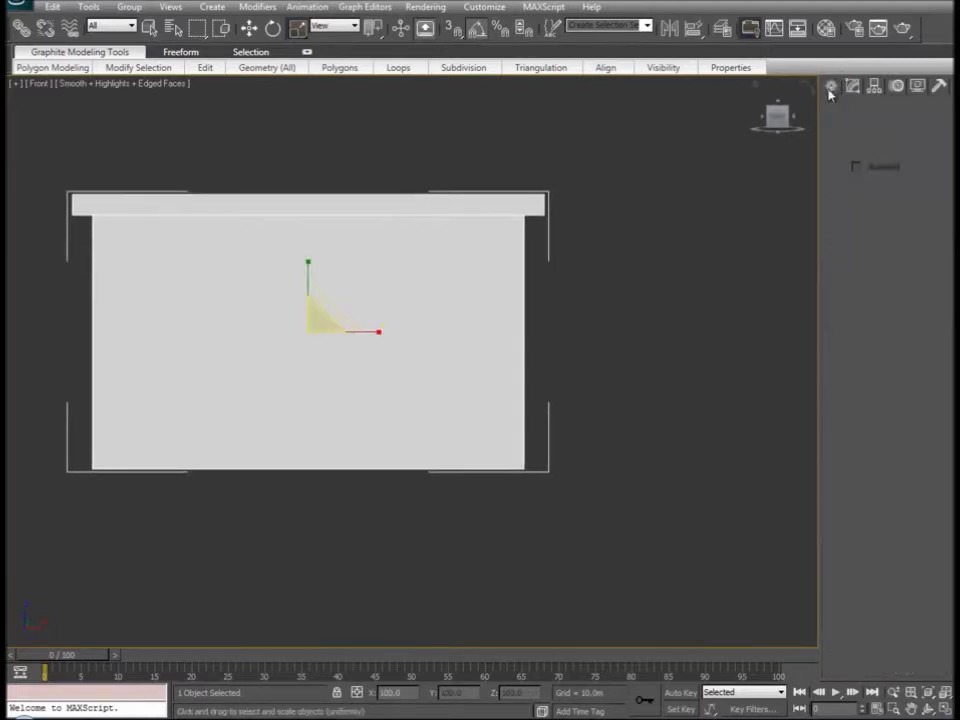
click(858, 181)
middle_drag(594, 332, 566, 346)
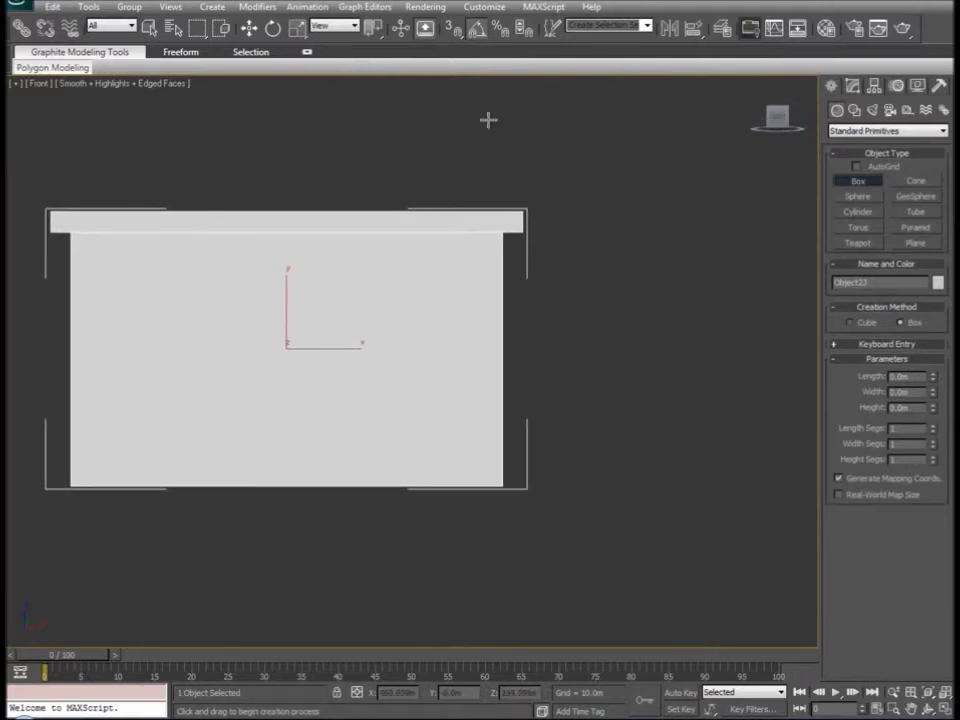
click(454, 30)
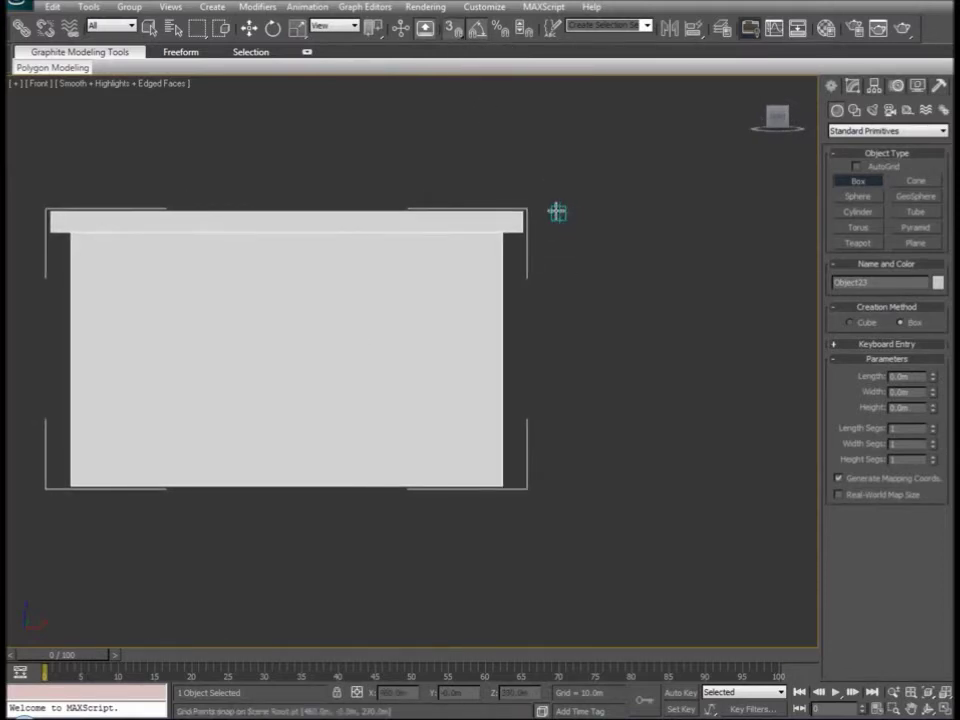
drag(558, 212, 581, 242)
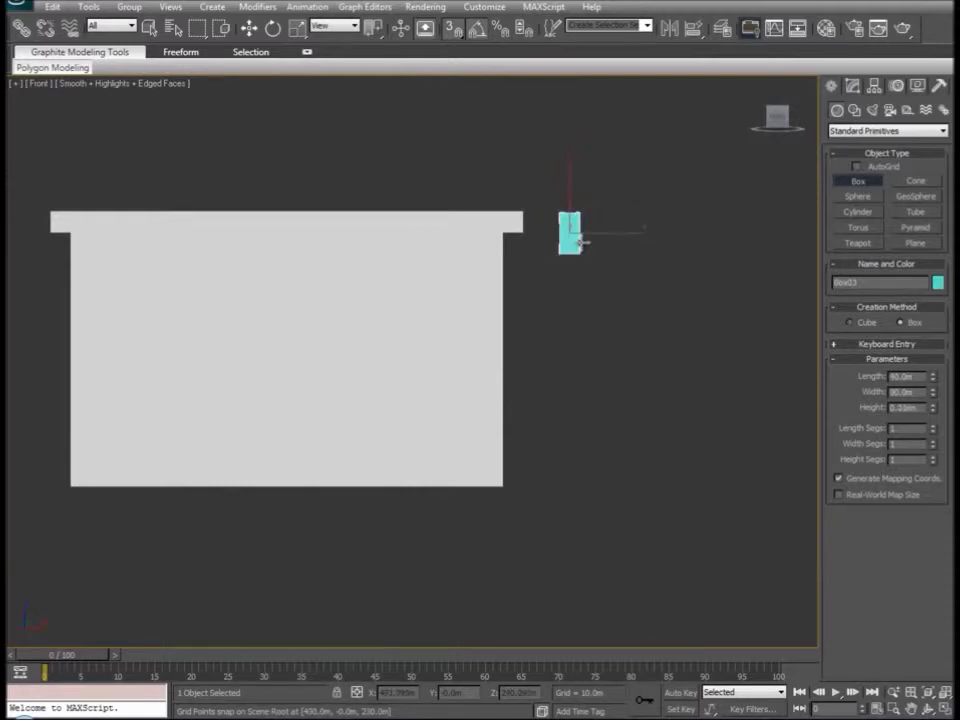
click(581, 242)
Step: Move the small reference box to the base of the building's front wall, near the middle
key(w)
drag(595, 212, 339, 445)
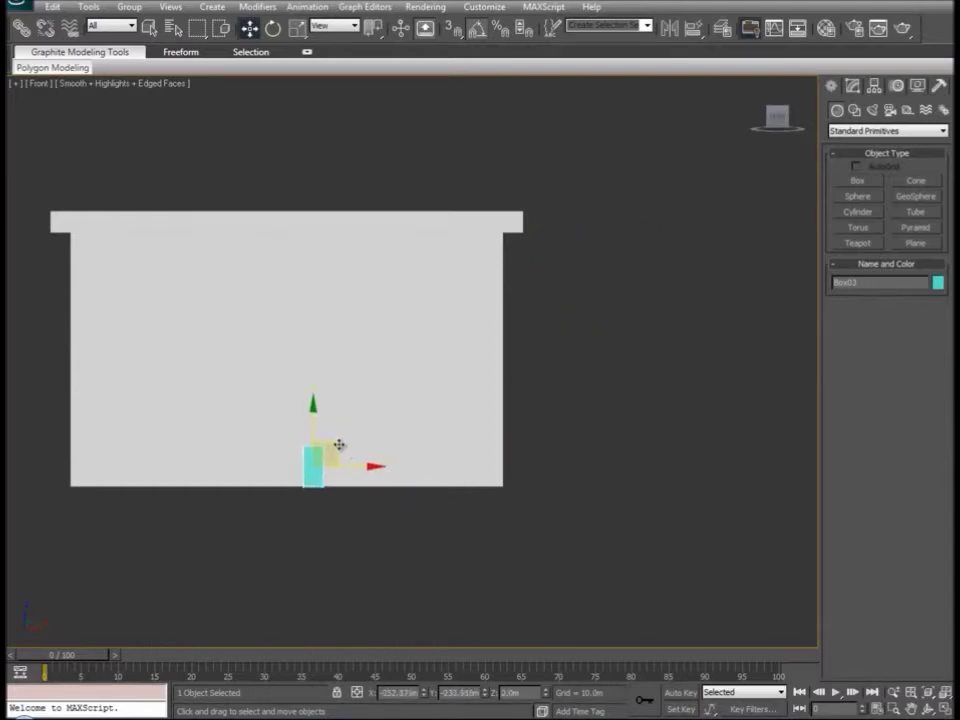
middle_drag(386, 463, 439, 390)
scroll(439, 390, up, 3)
middle_drag(381, 465, 533, 488)
scroll(490, 473, down, 4)
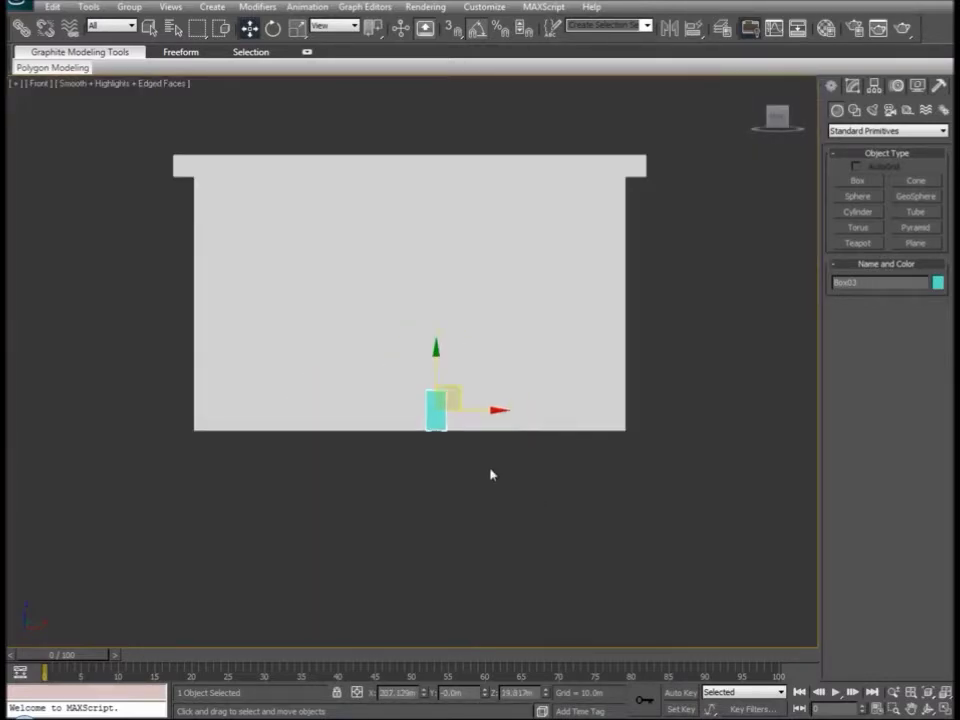
Step: Select all the vertices of the building's upper rim and lower them to reduce the wall height in proportion to the reference box
click(619, 248)
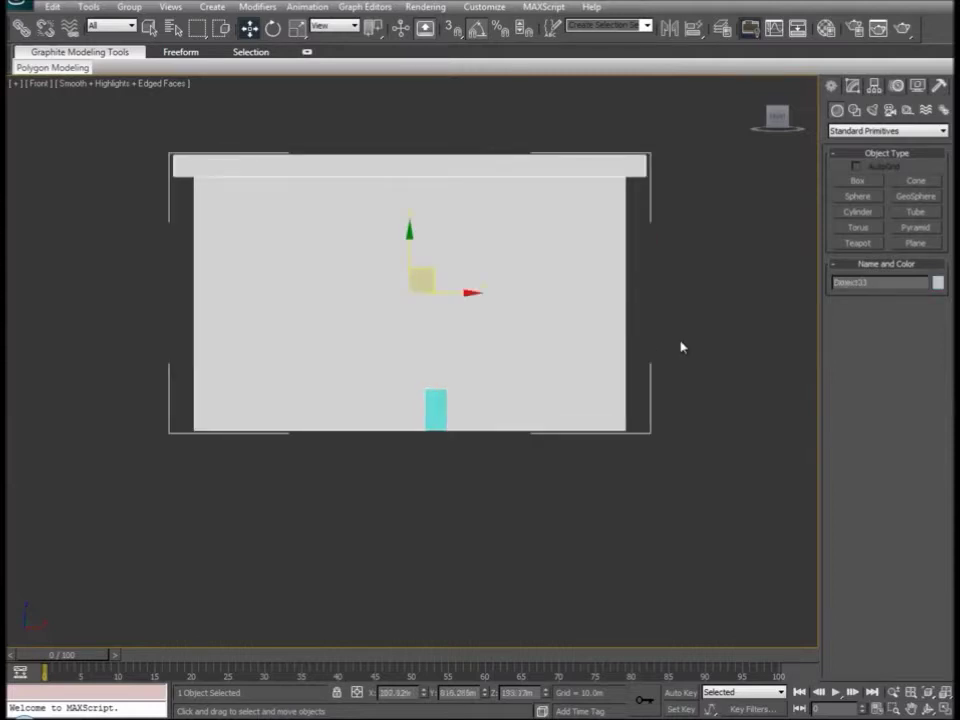
click(852, 85)
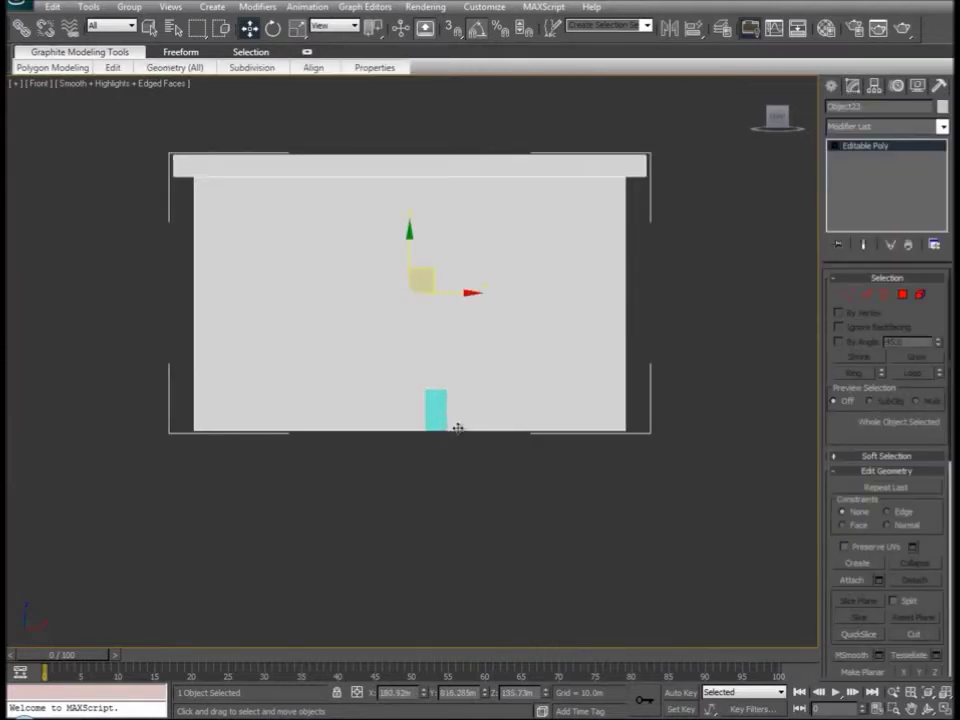
click(849, 294)
drag(690, 134, 42, 200)
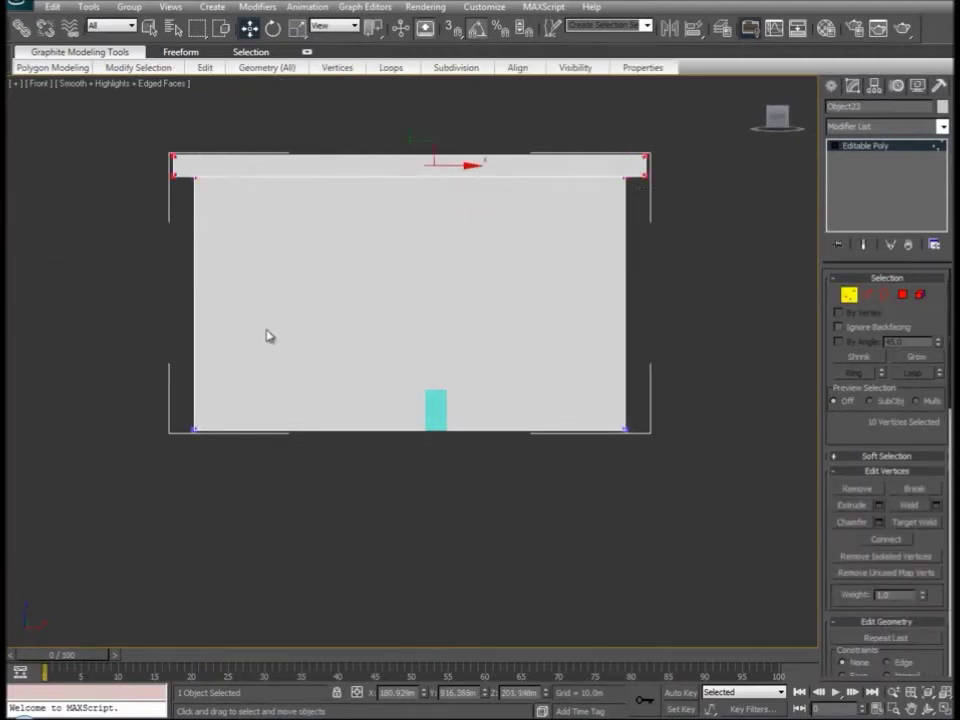
drag(409, 126, 405, 185)
drag(405, 190, 404, 196)
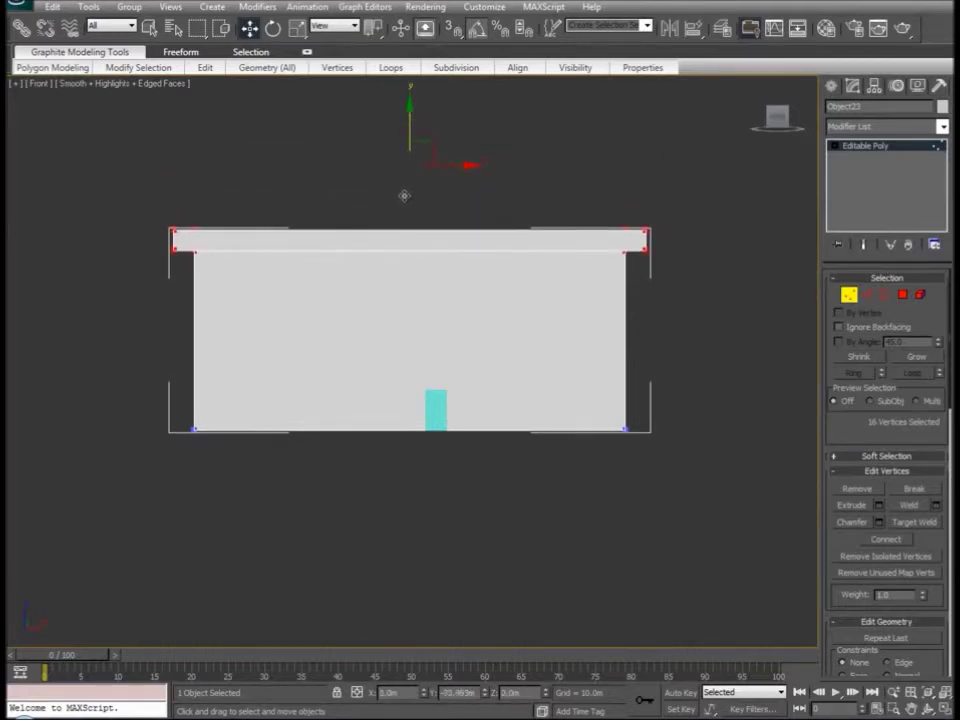
key(p)
click(531, 506)
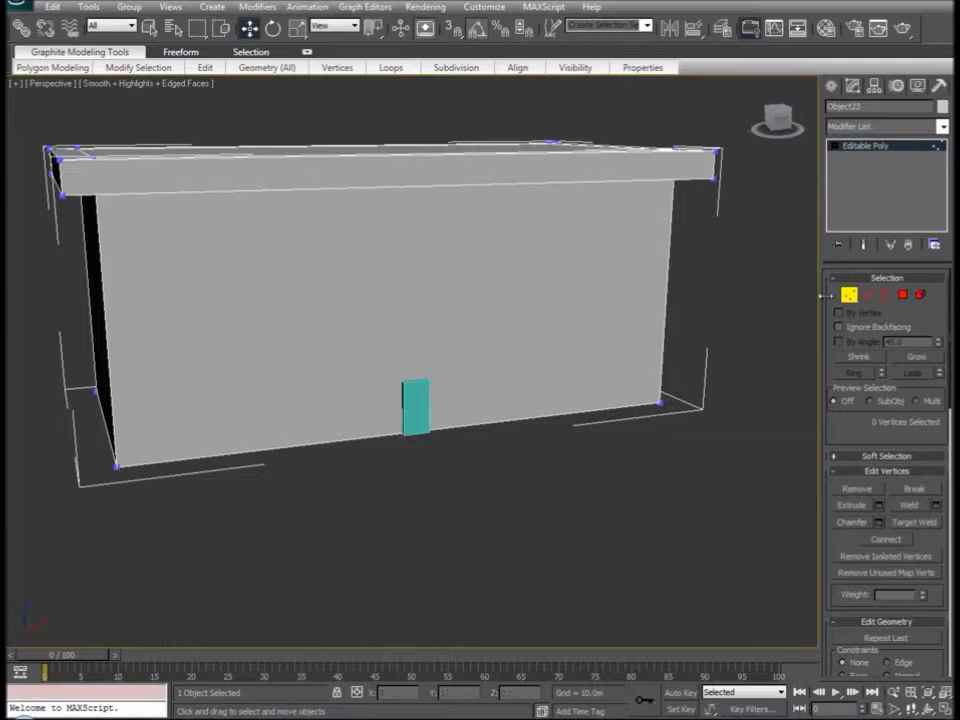
click(848, 296)
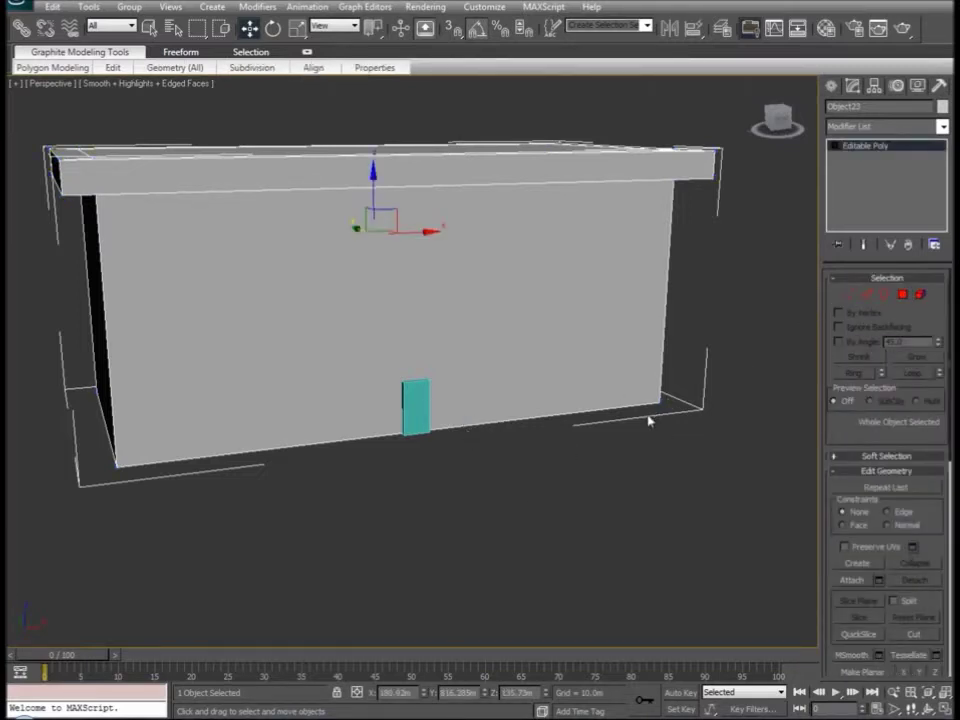
Step: Connect the four vertical wall edges with a horizontal edge loop and lower it to the top of the reference box
click(873, 300)
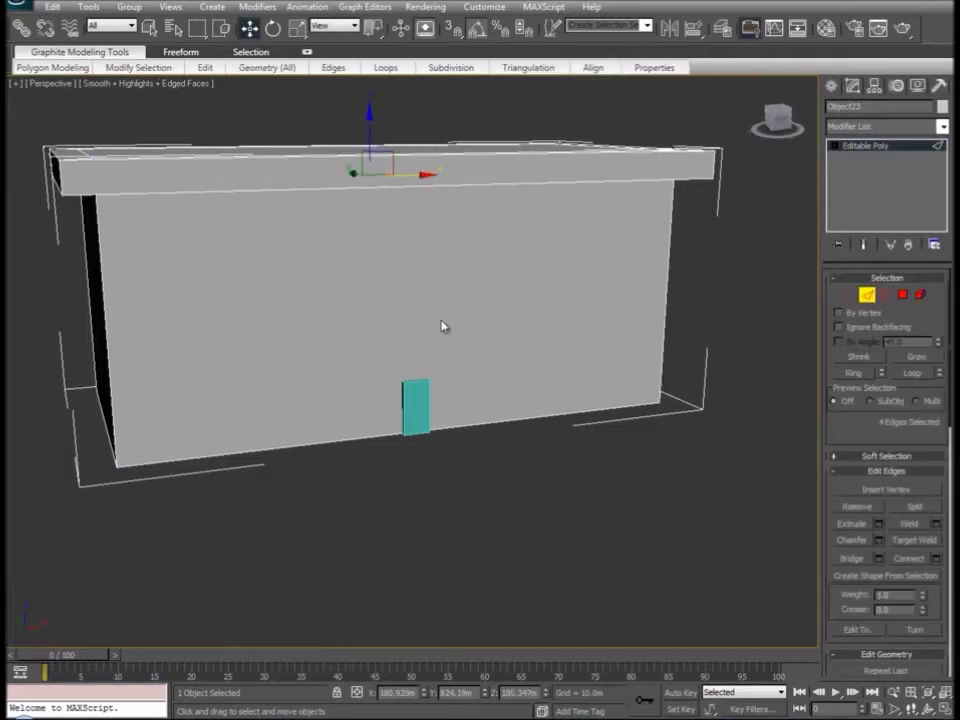
click(100, 318)
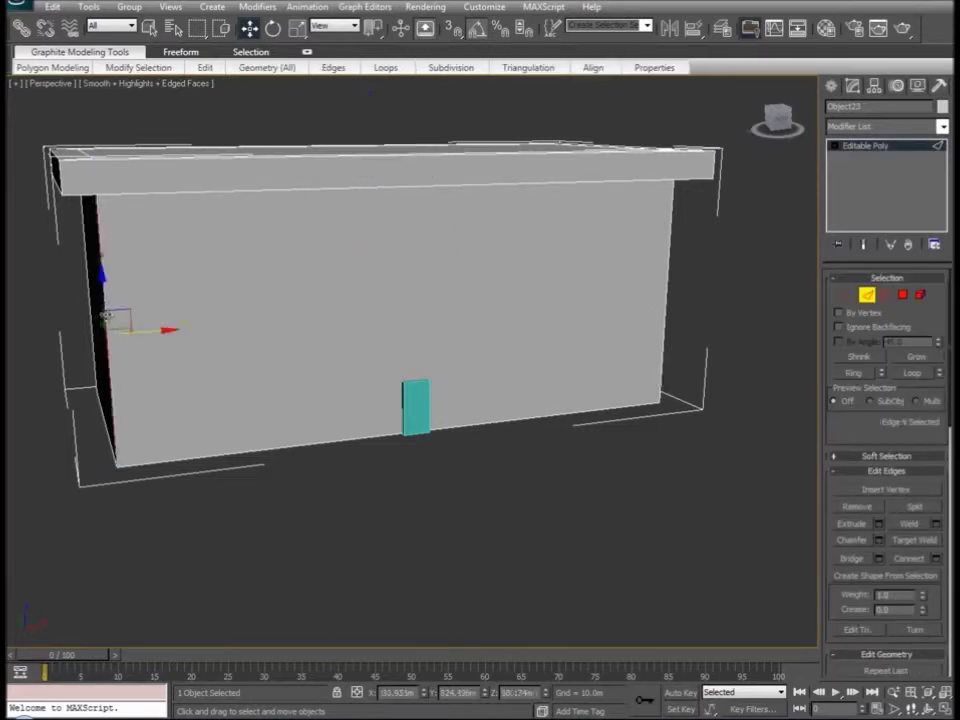
click(857, 375)
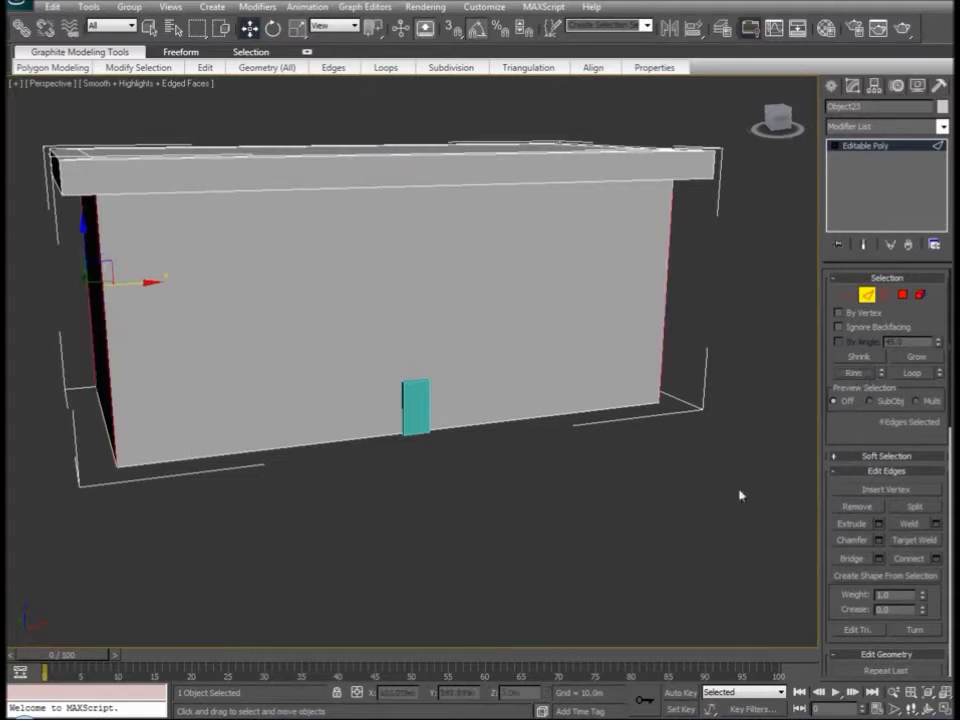
right_click(117, 295)
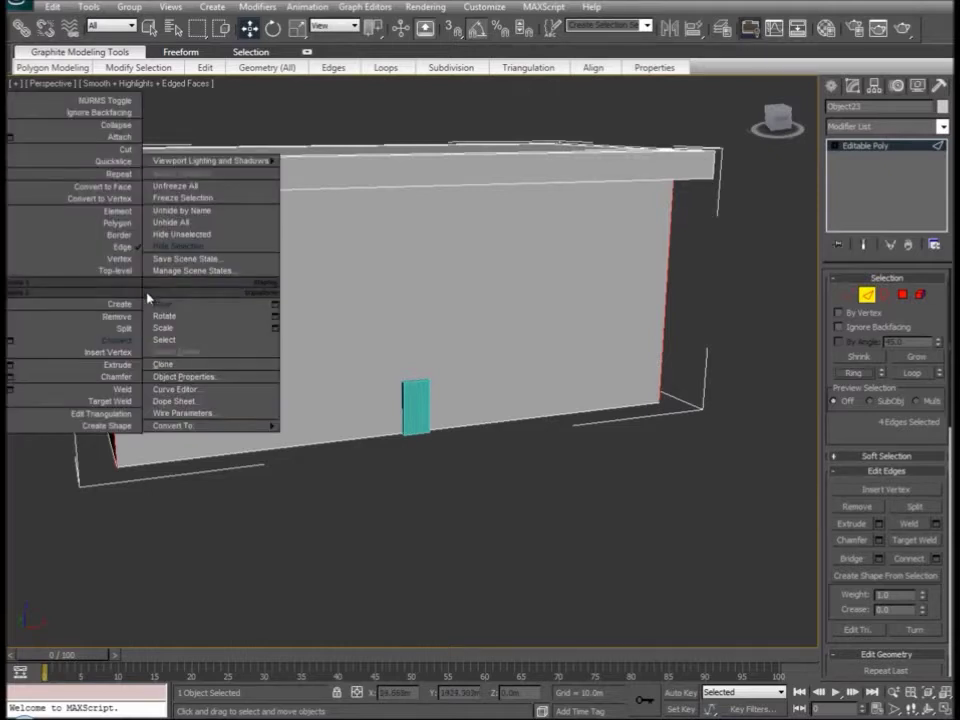
click(122, 341)
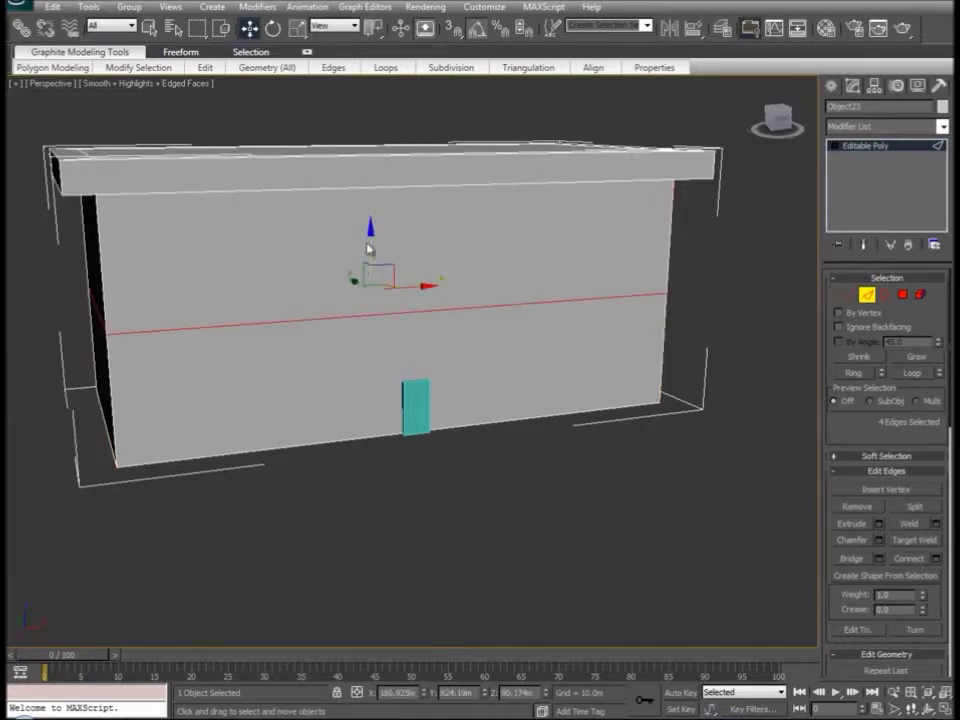
drag(370, 238, 363, 346)
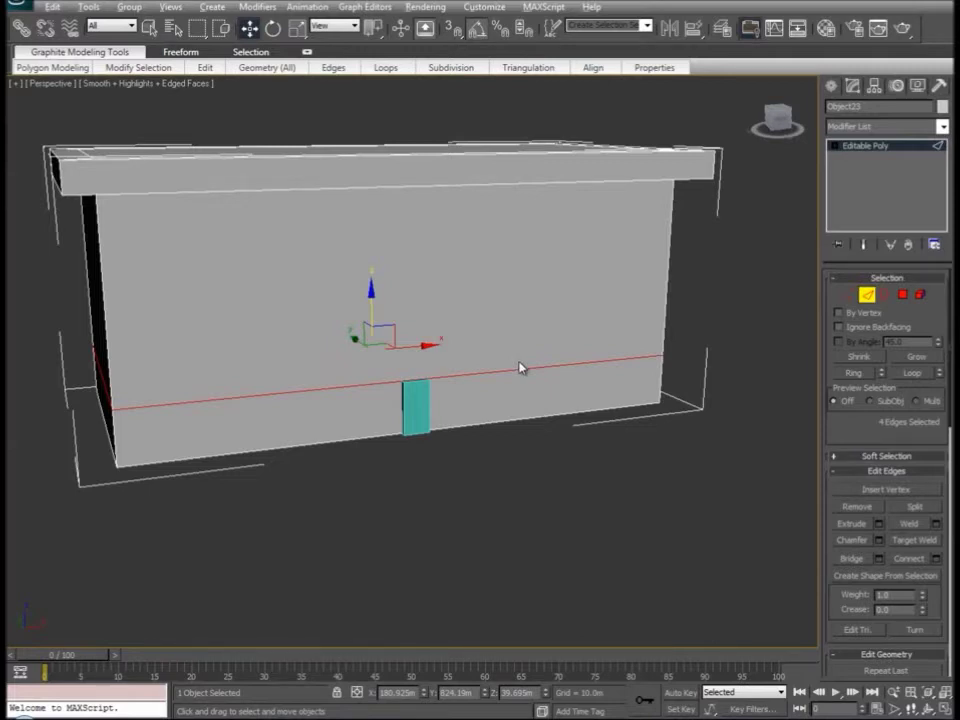
Step: Make the building see-through, connect the front wall's base and loop edges with a vertical edge, and align it to the reference box's left side
key(alt+x)
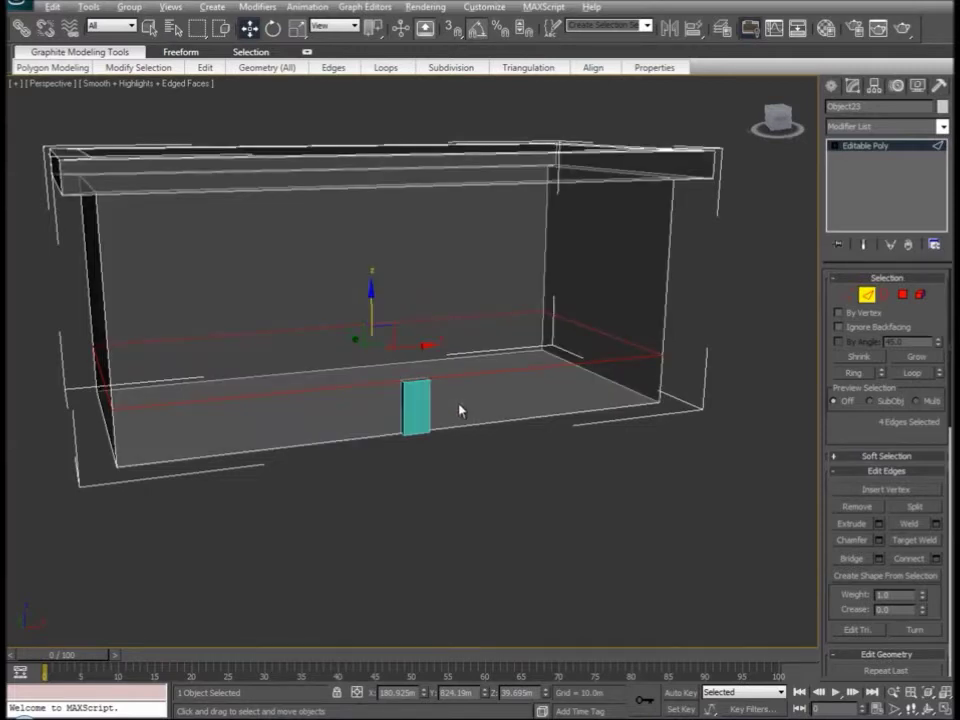
key(f)
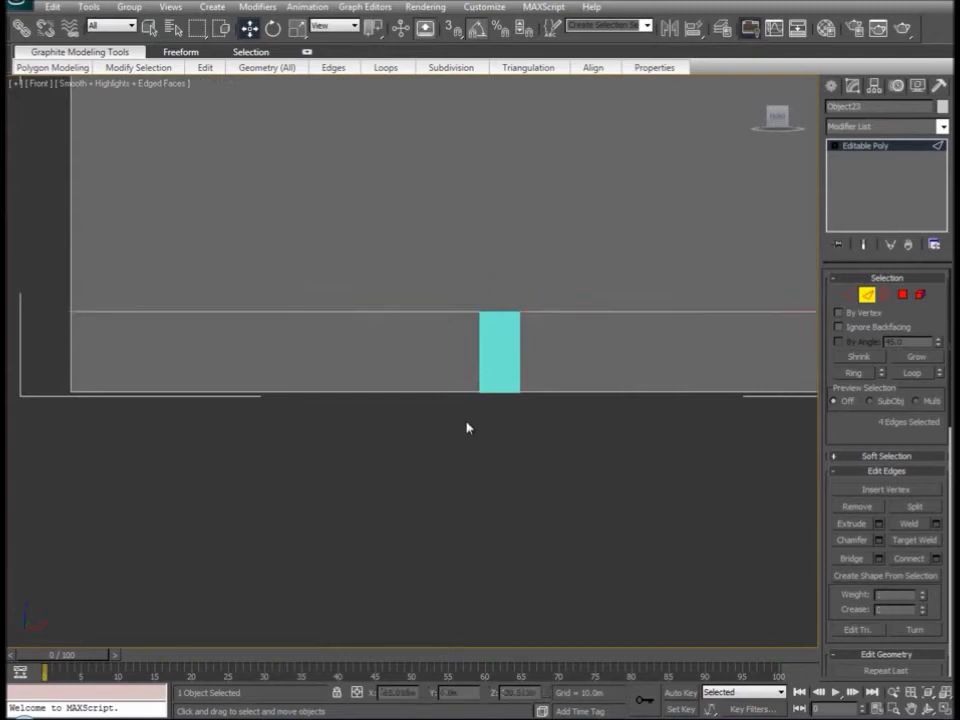
click(436, 391)
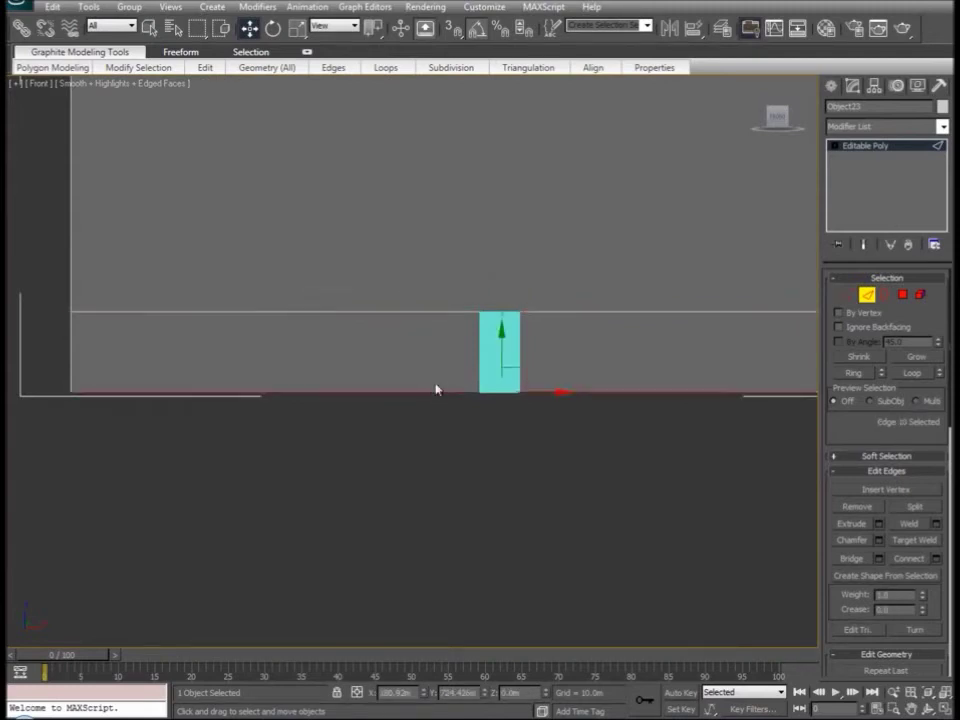
ctrl+click(429, 311)
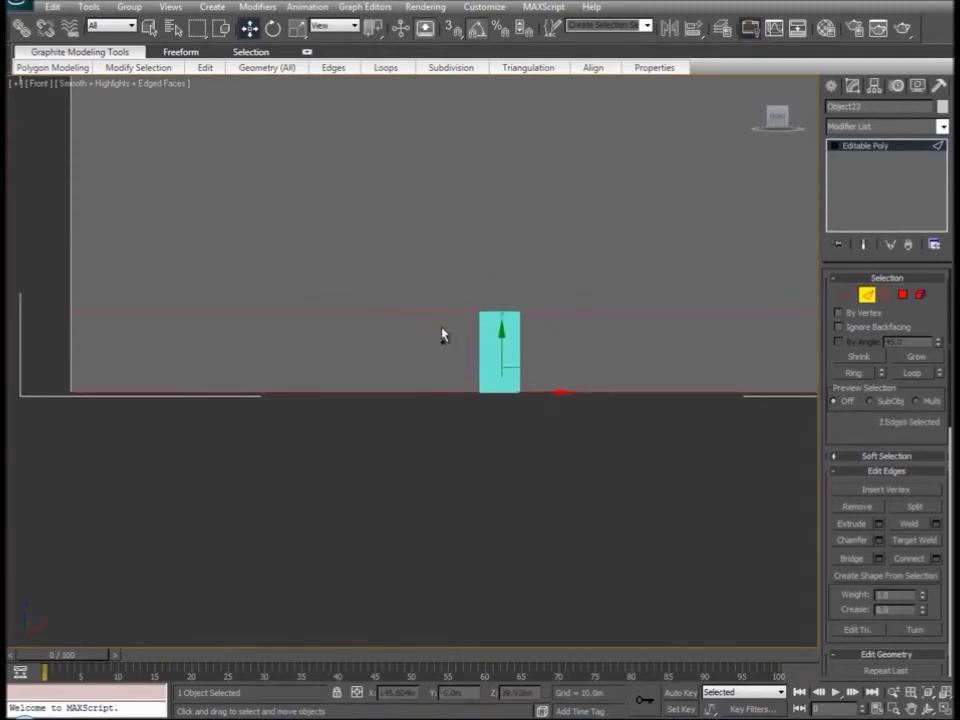
middle_drag(441, 334, 392, 368)
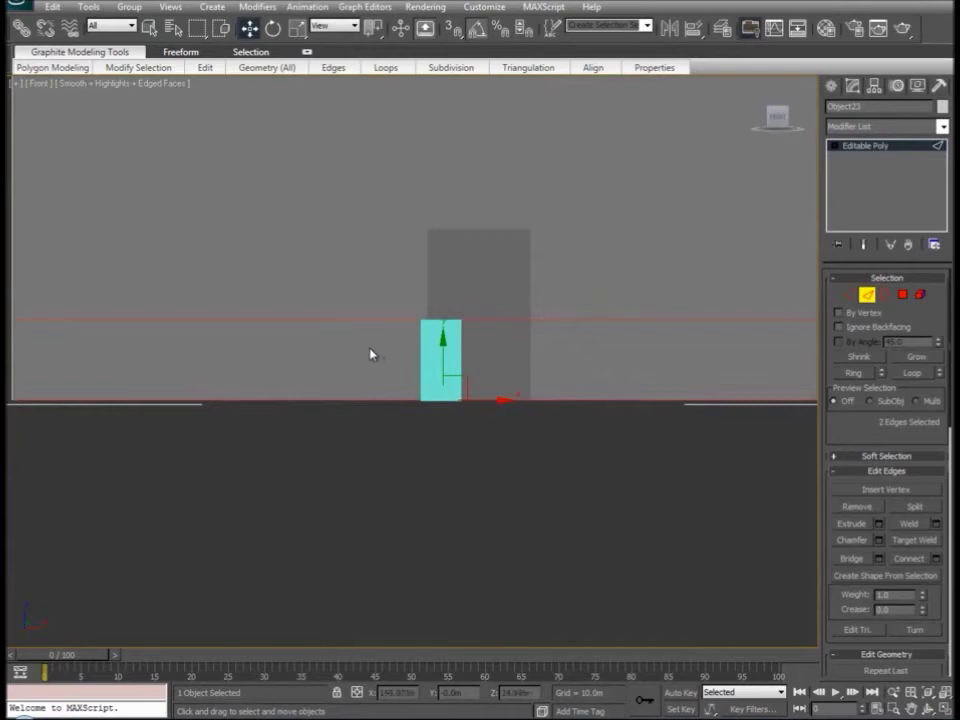
right_click(318, 345)
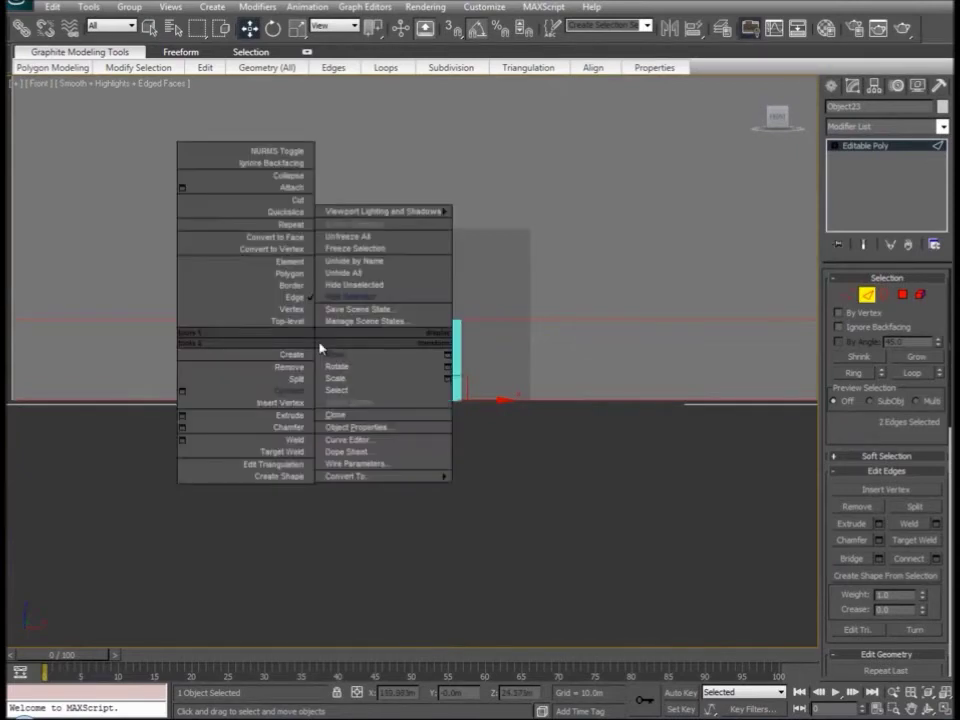
click(294, 396)
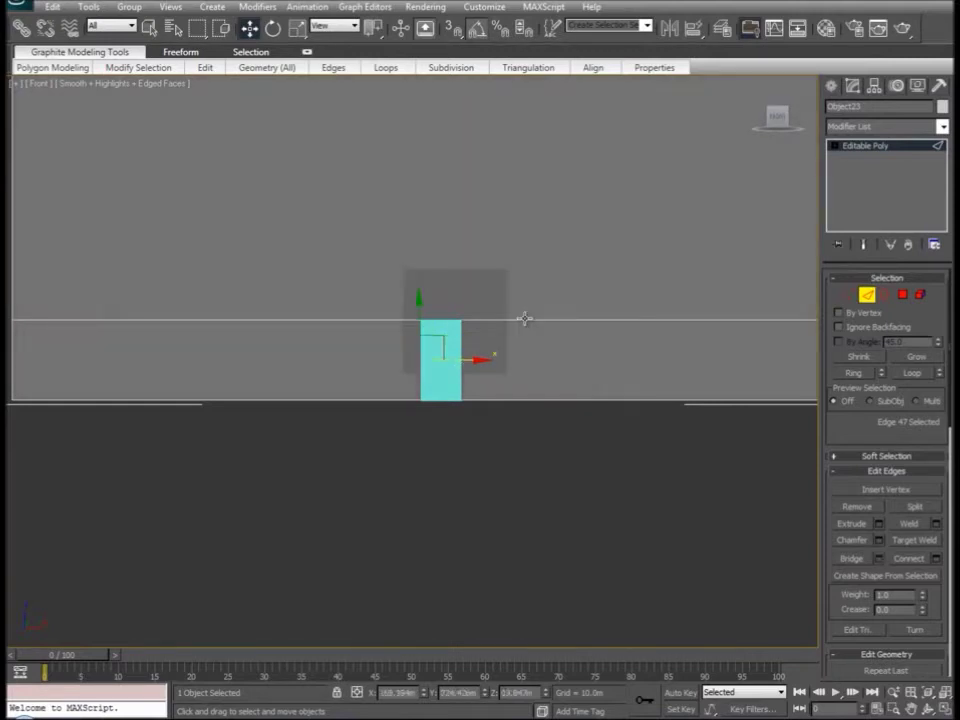
Step: Connect the remaining upper and lower front edges with a second vertical edge and align it to the reference box's right side
click(523, 320)
ctrl+click(527, 399)
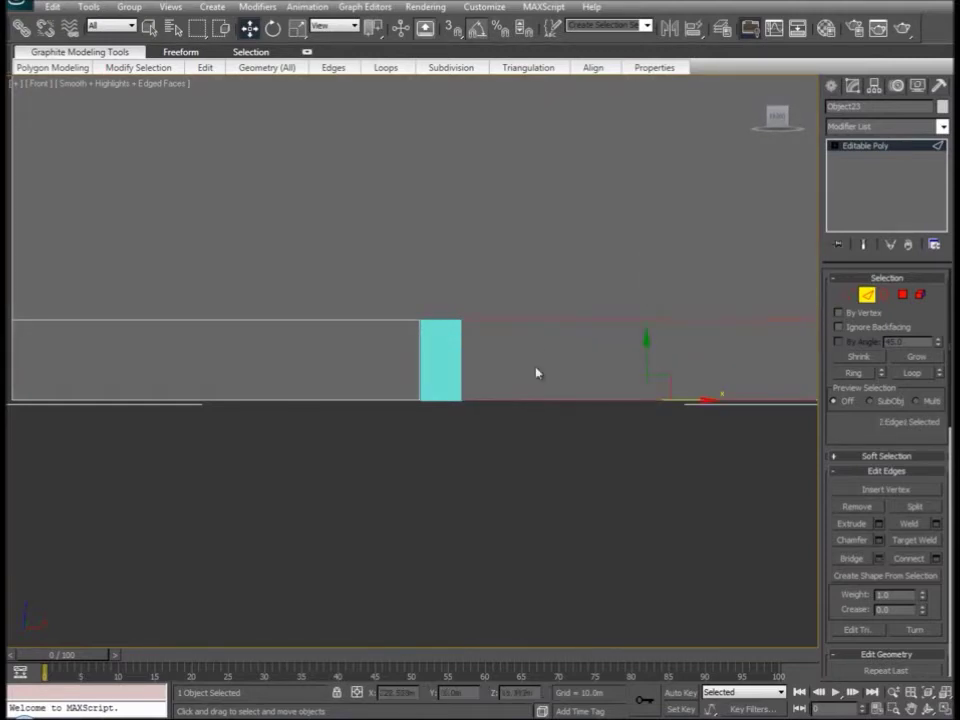
right_click(524, 358)
click(499, 408)
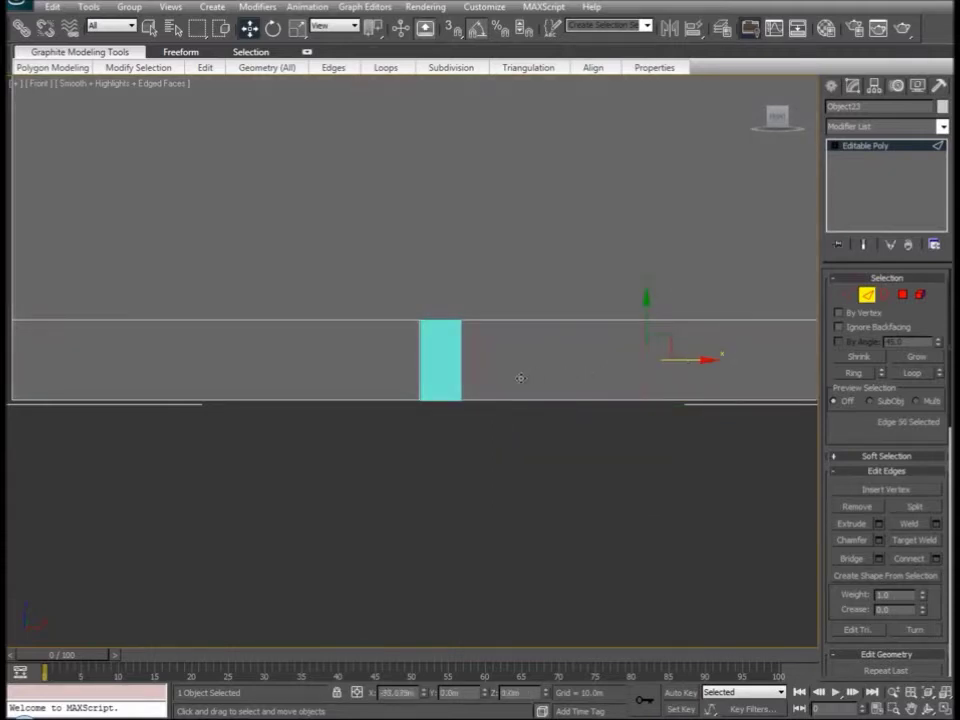
Step: Extrude the door polygon as a group with a height of 0 and move it about 3 m into the wall along Y
key(p)
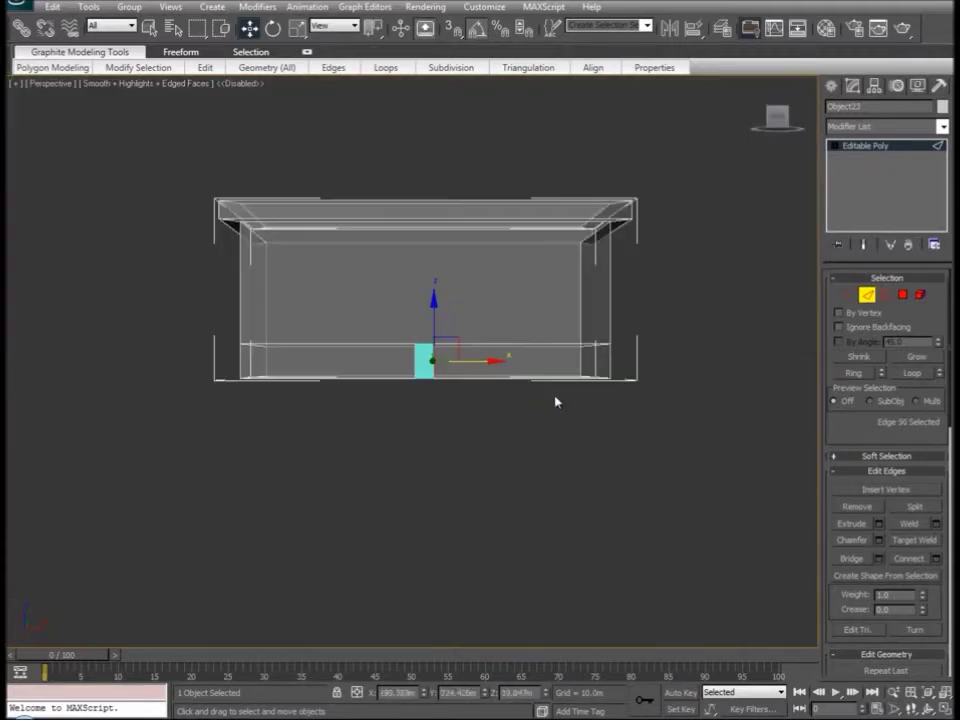
alt+middle_drag(405, 415, 420, 426)
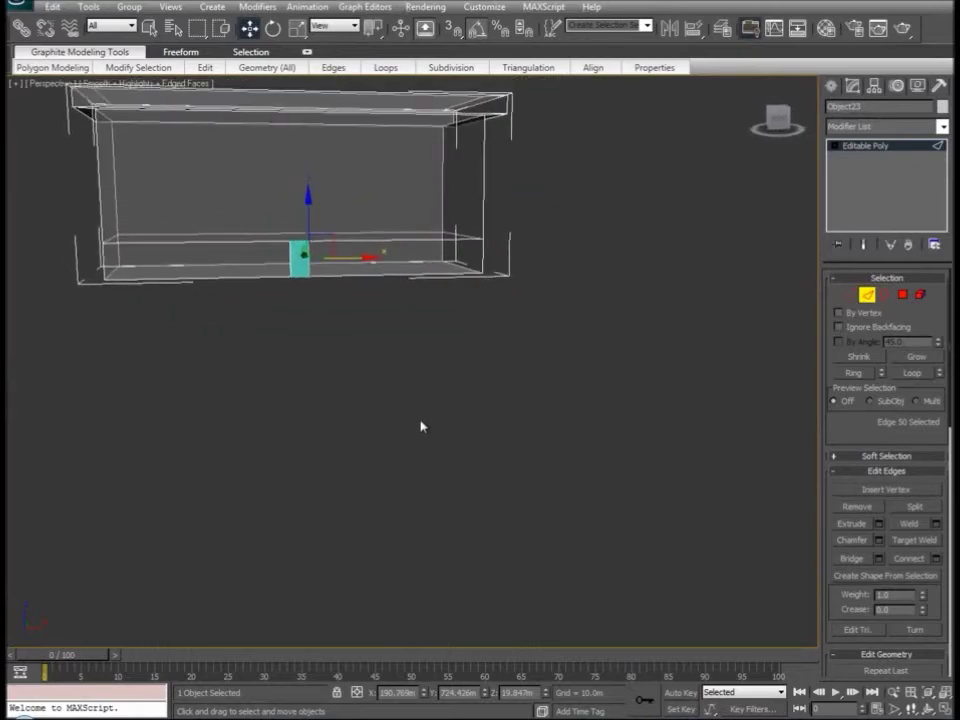
key(z)
alt+middle_drag(555, 428, 476, 429)
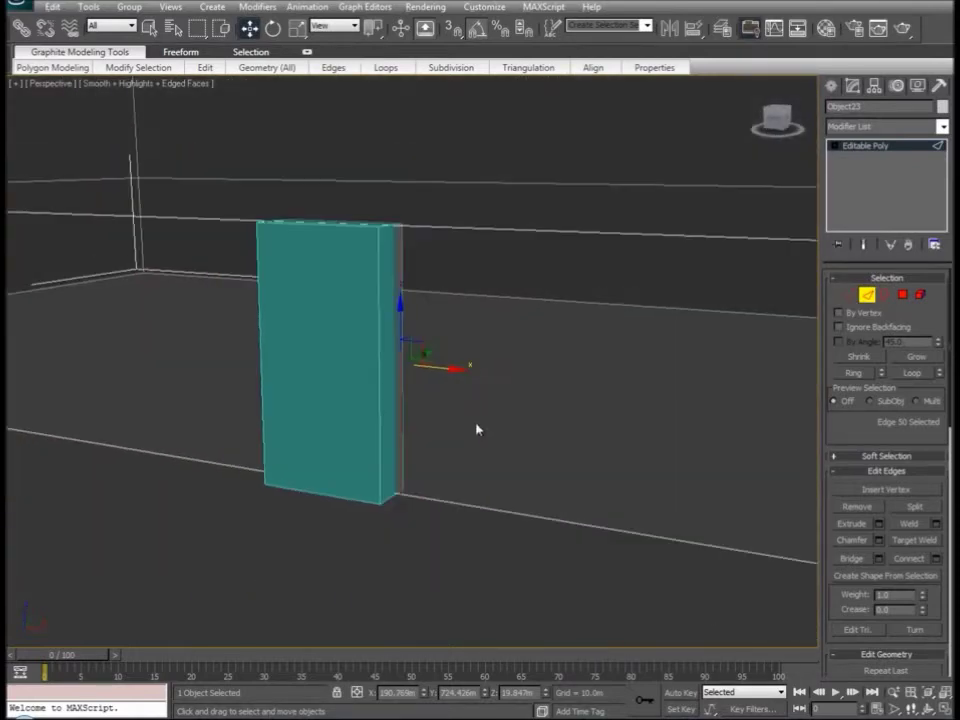
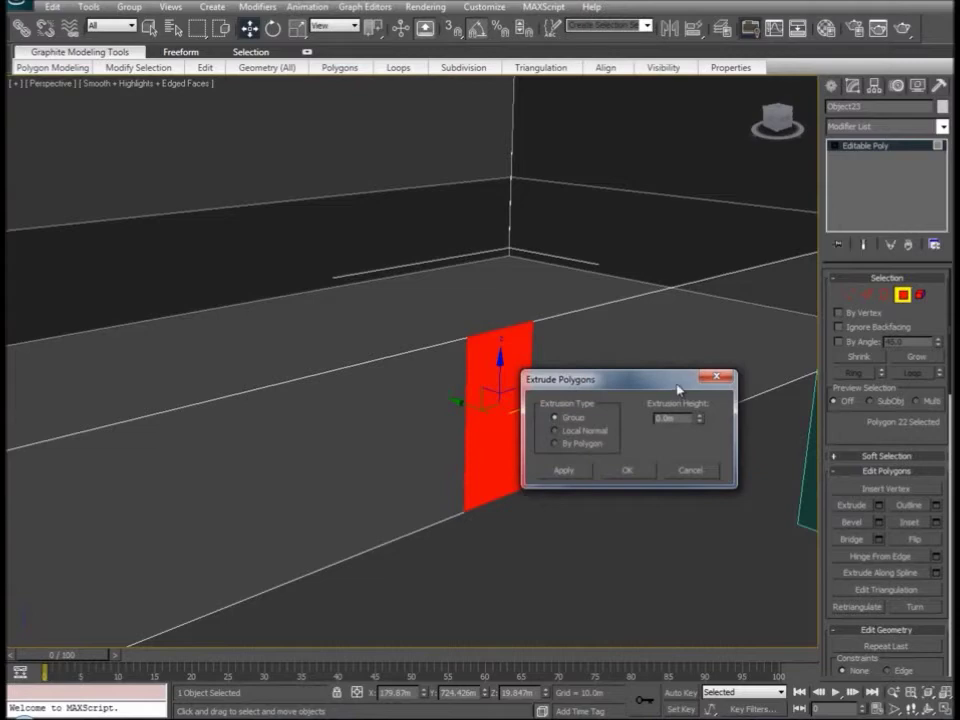
drag(678, 388, 747, 474)
click(698, 556)
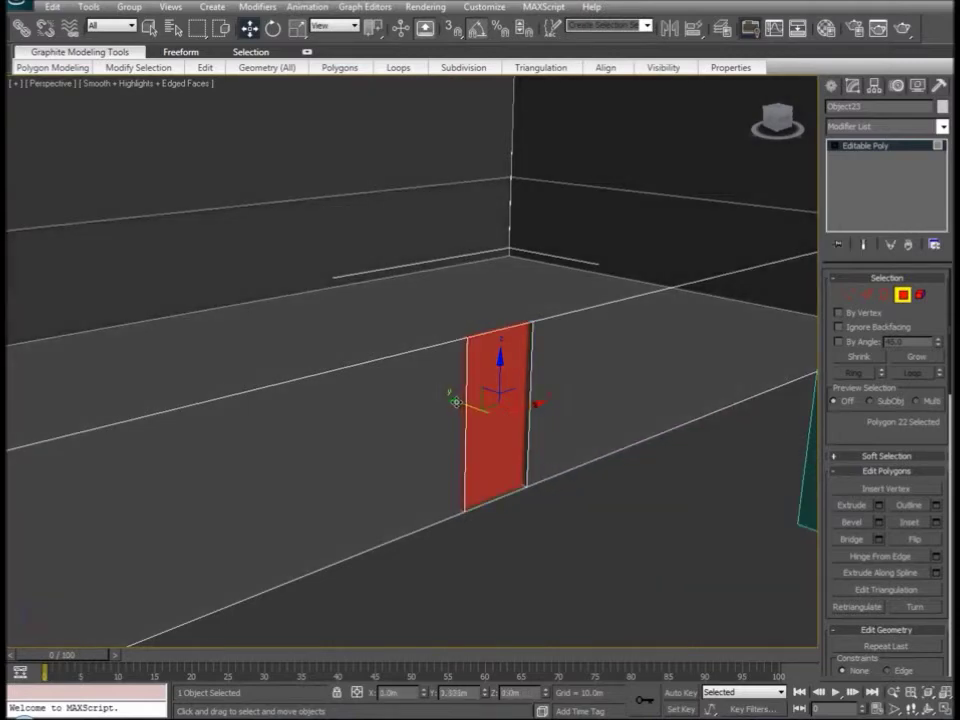
alt+middle_drag(470, 480, 532, 491)
drag(450, 393, 449, 477)
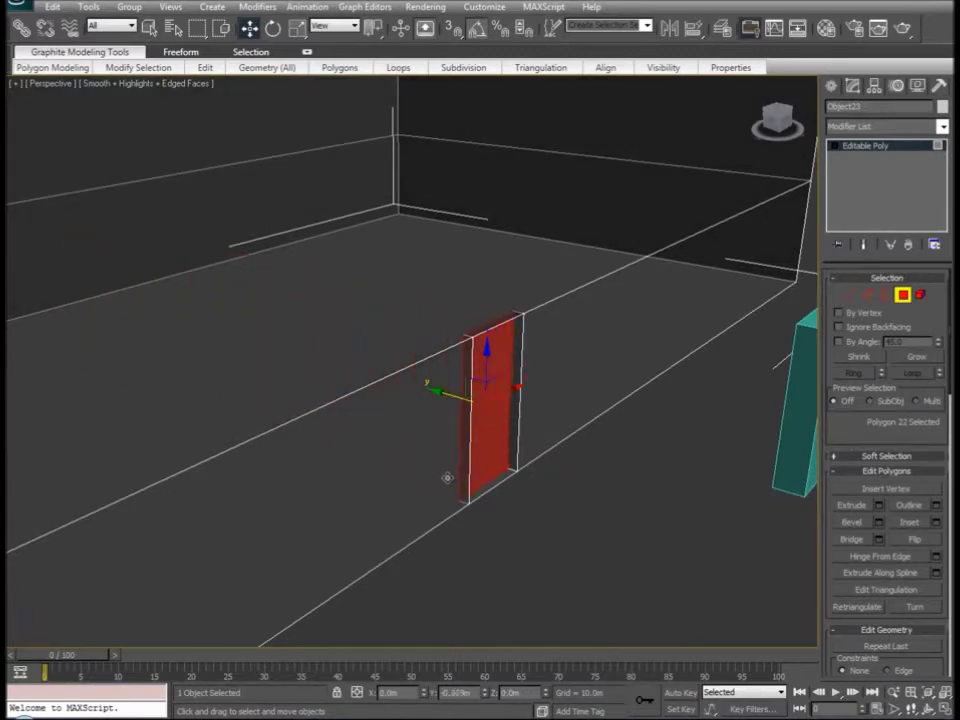
Step: Extrude the recessed door polygon again as a group with a height of 0 and move it about 194 m into the building along Y
alt+middle_drag(519, 497, 500, 510)
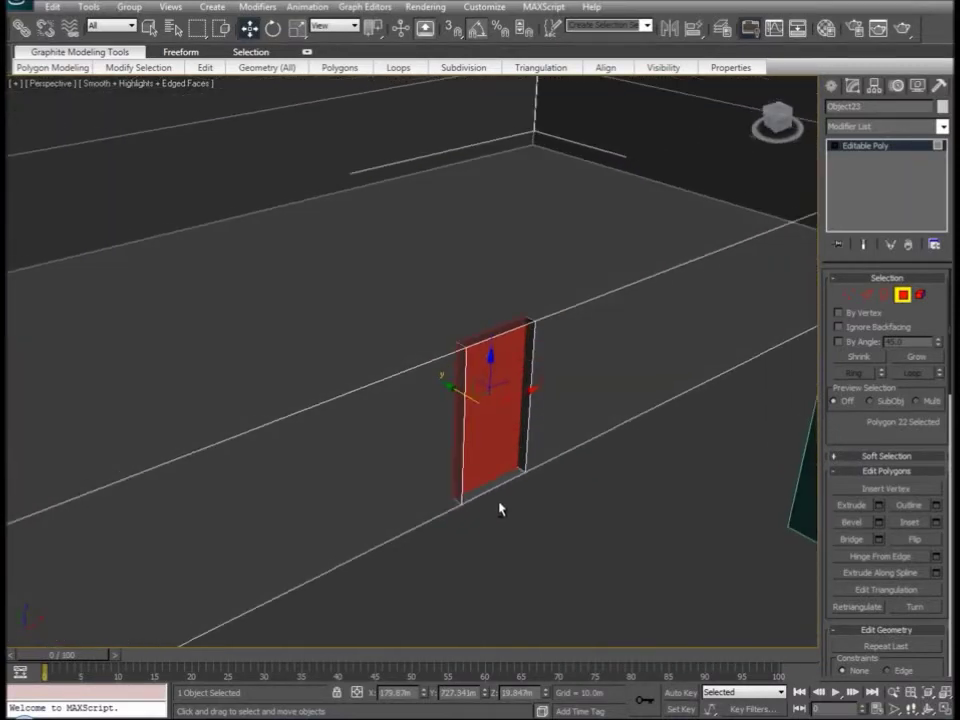
click(879, 505)
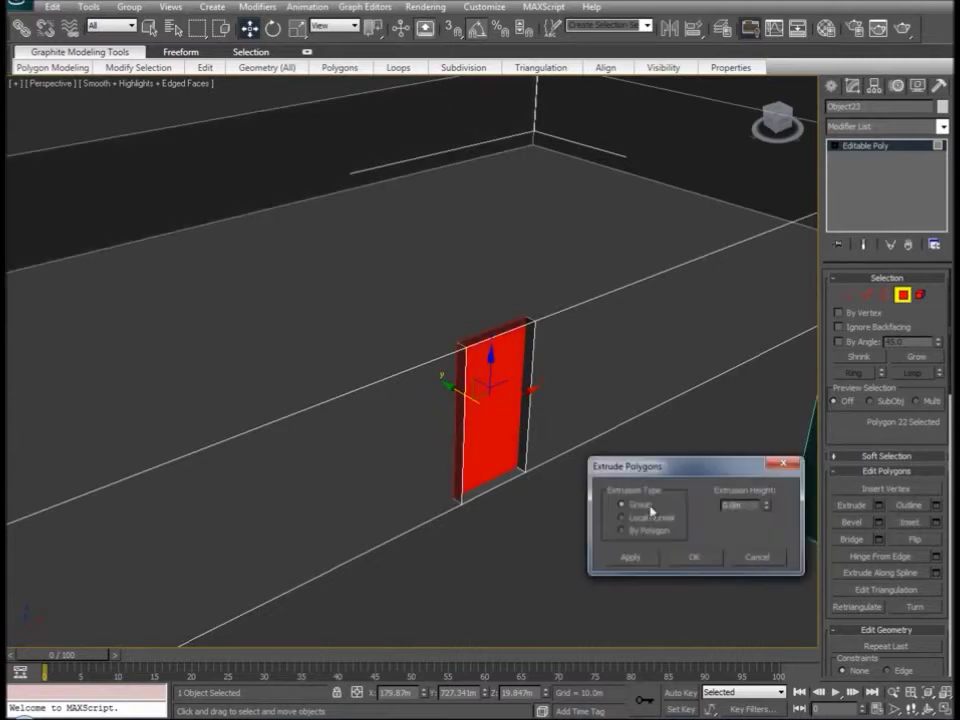
click(697, 558)
drag(455, 390, 154, 347)
middle_drag(154, 347, 341, 333)
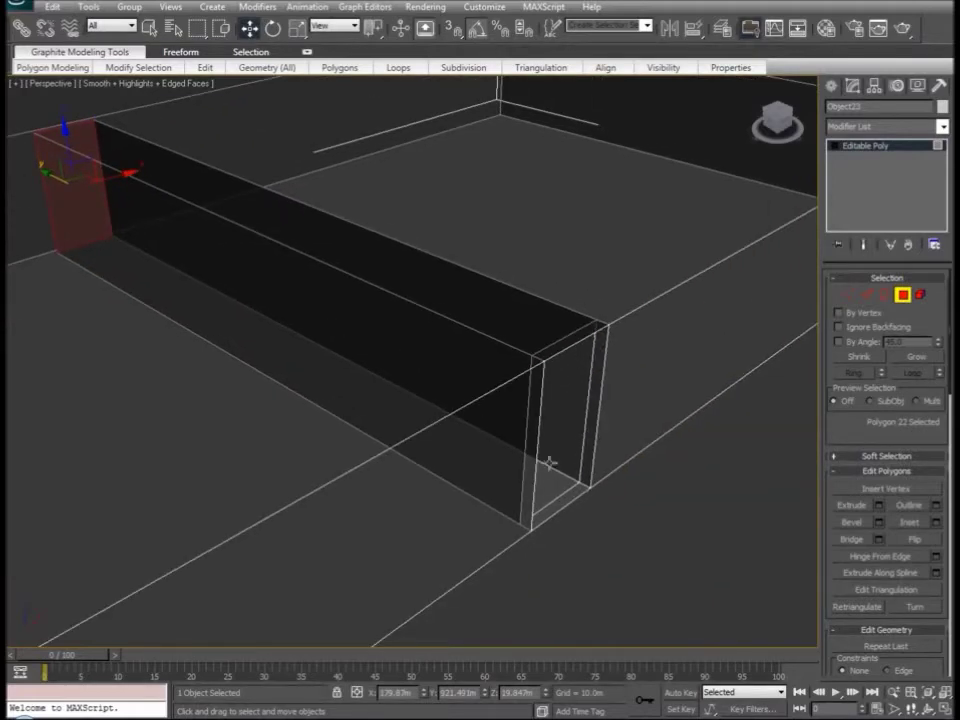
Step: Extrude the passage's right side polygon with a height of 0 and move it along X to near the building's right wall
click(470, 447)
alt+middle_drag(537, 455, 370, 445)
click(879, 506)
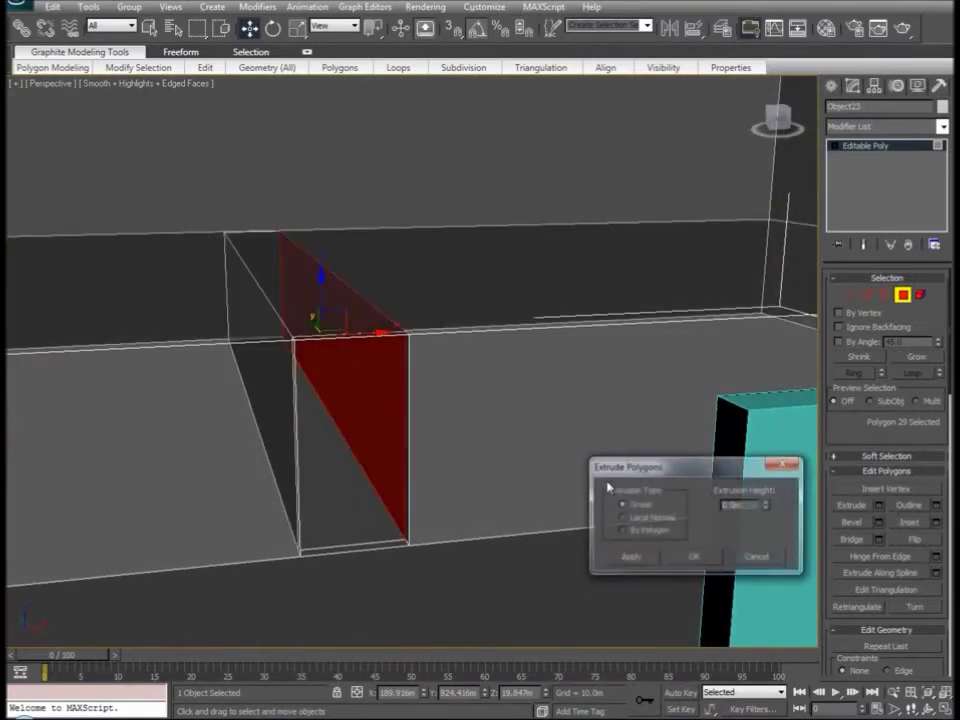
click(692, 557)
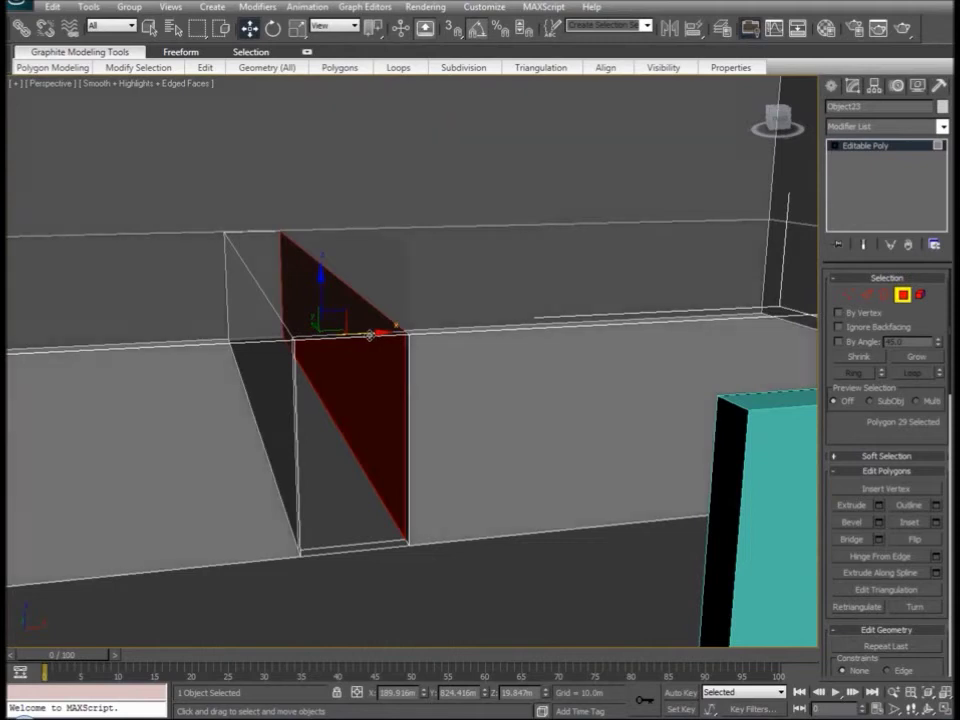
drag(372, 337, 820, 308)
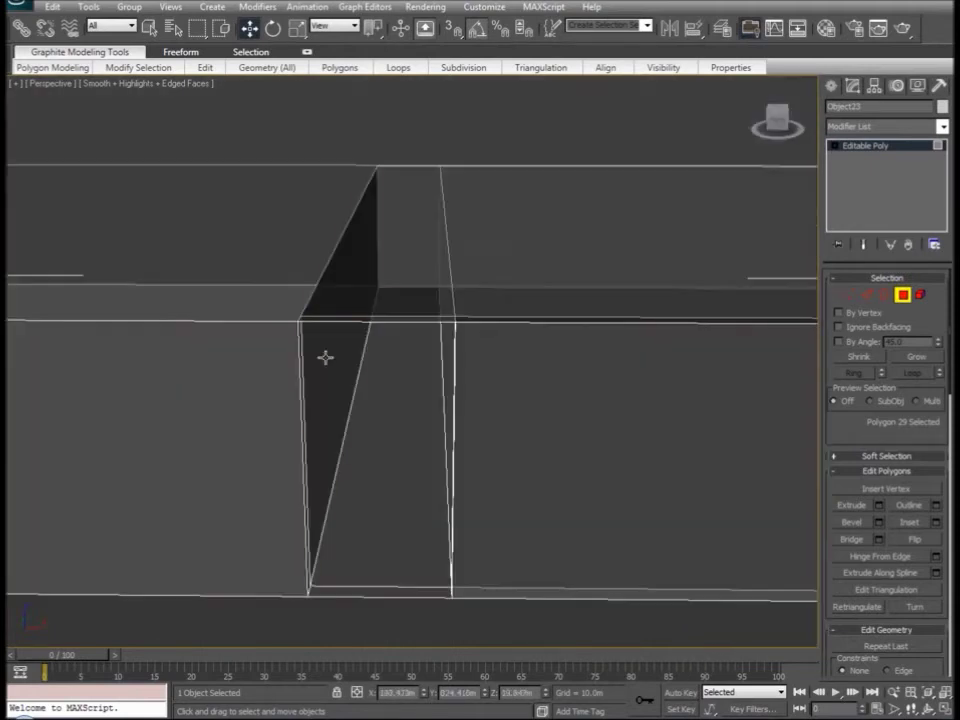
Step: Extrude the passage's left side polygon with a height of 0 and move it along X to near the building's left wall
click(879, 507)
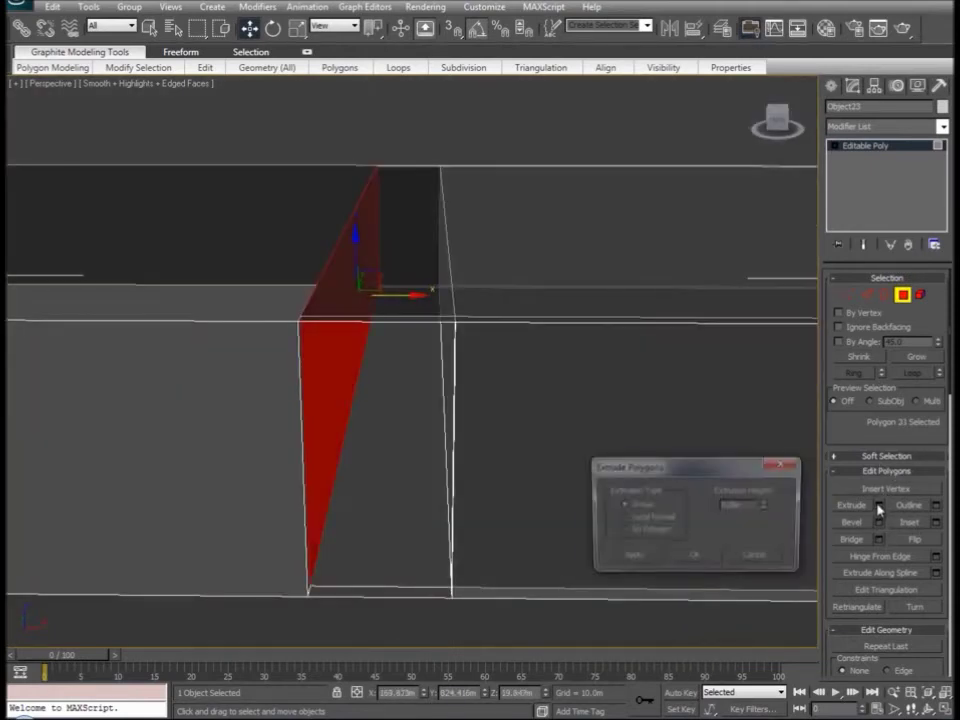
click(686, 558)
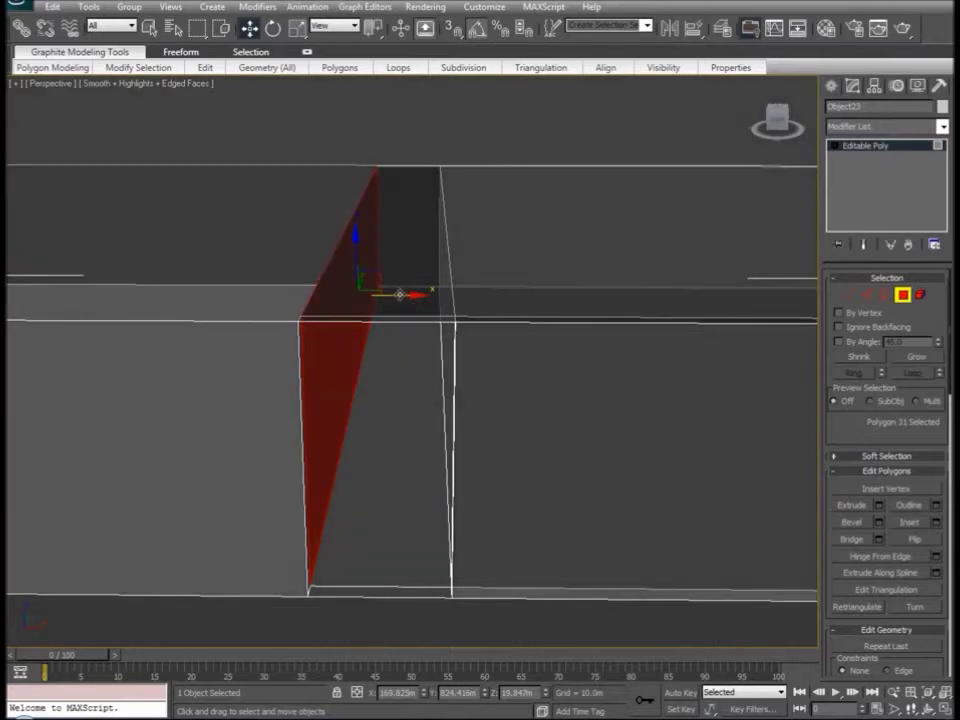
drag(301, 223, 181, 314)
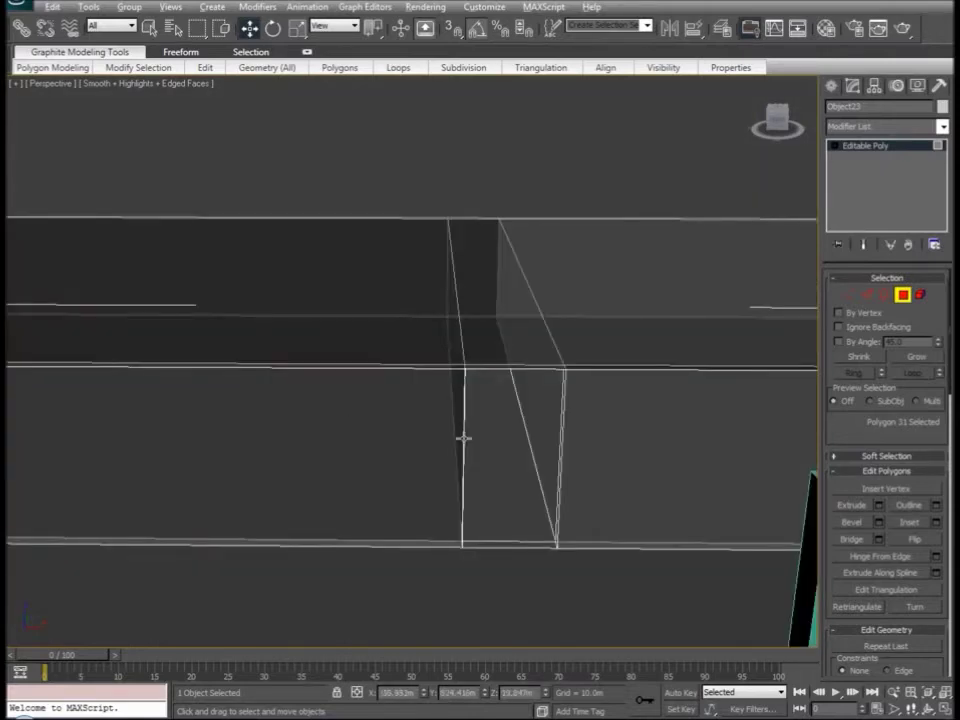
Step: Extrude the three interior ceiling polygons together with a height of 0 and raise them about 5 m along Z
alt+middle_drag(463, 437, 430, 405)
click(455, 383)
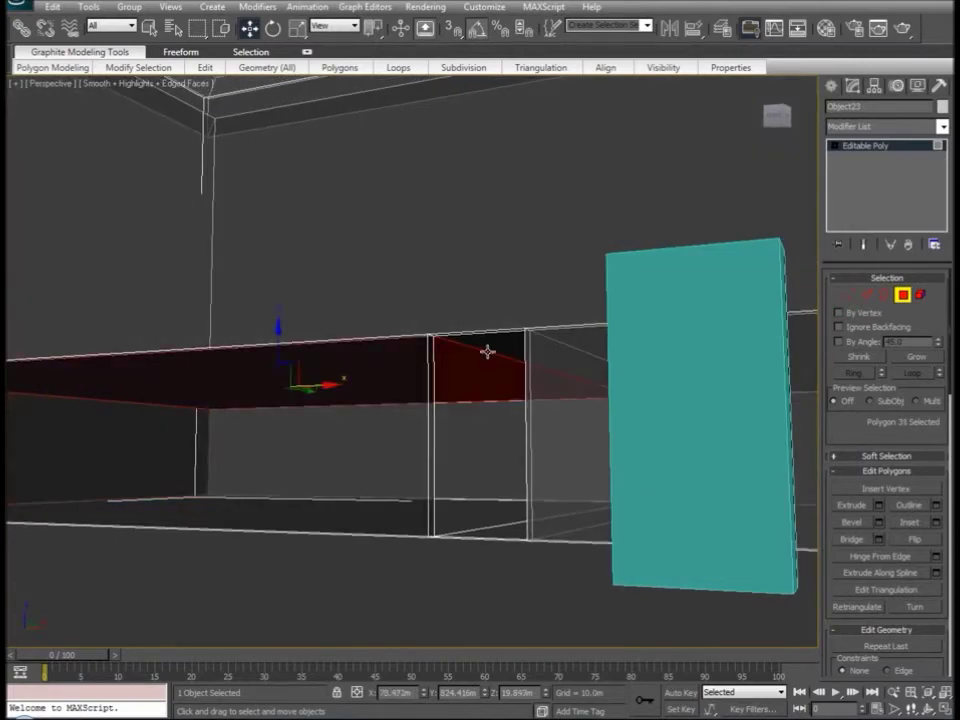
alt+middle_drag(468, 422, 528, 424)
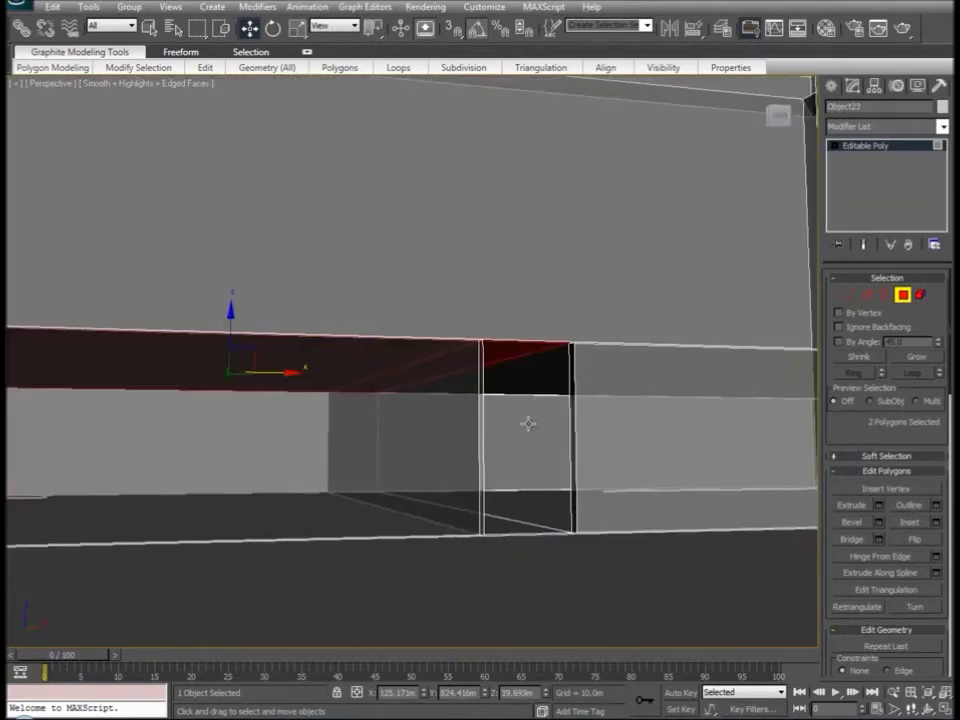
ctrl+click(543, 363)
alt+middle_drag(460, 430, 514, 428)
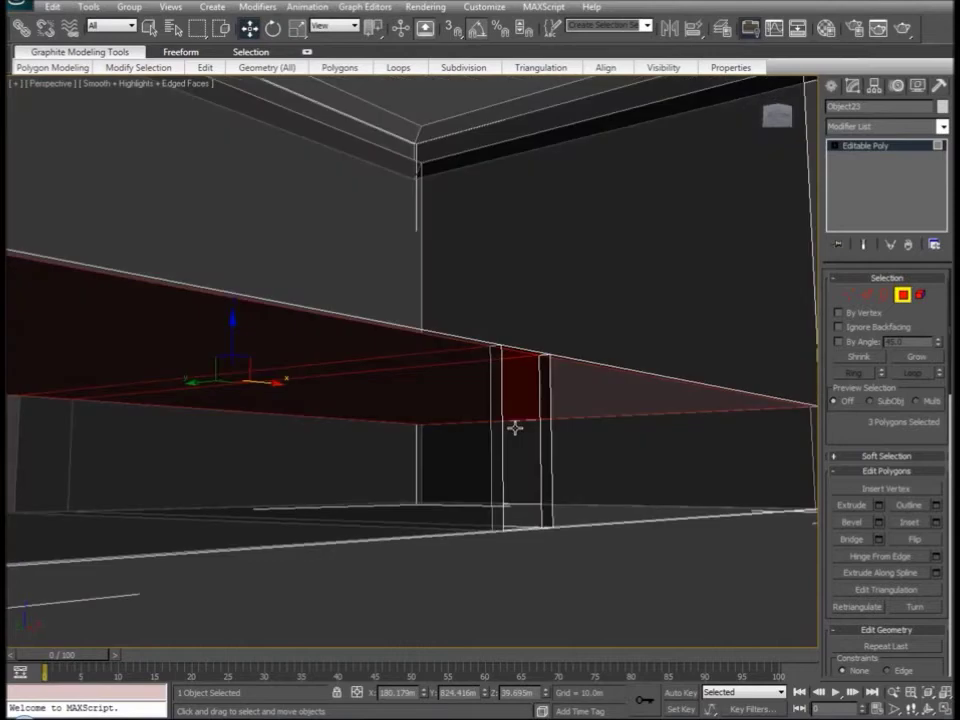
alt+middle_drag(458, 415, 817, 432)
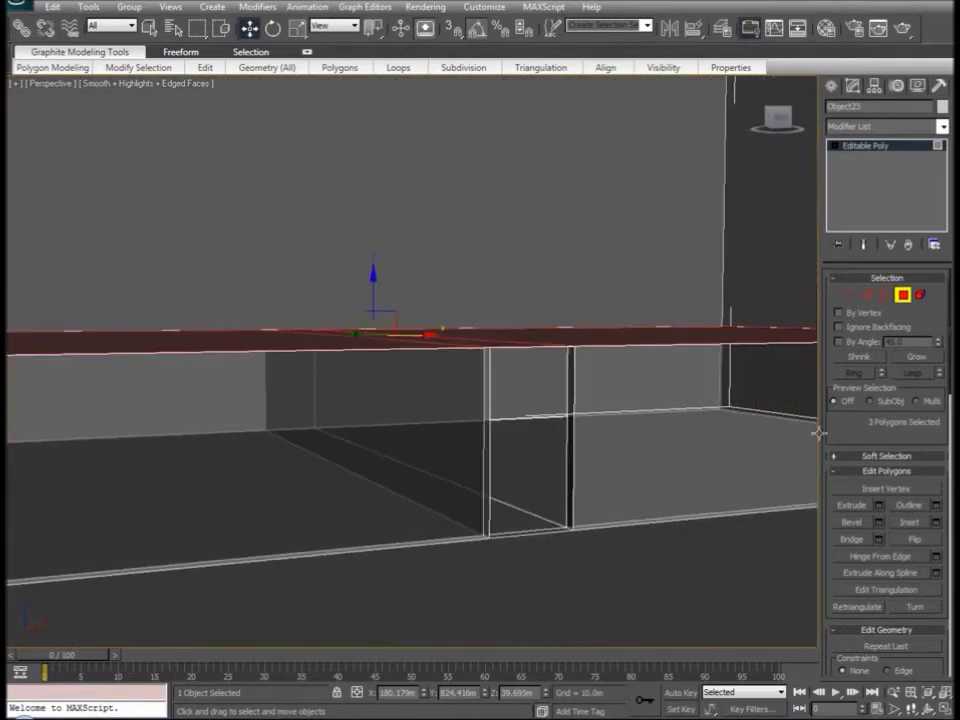
click(881, 510)
click(692, 557)
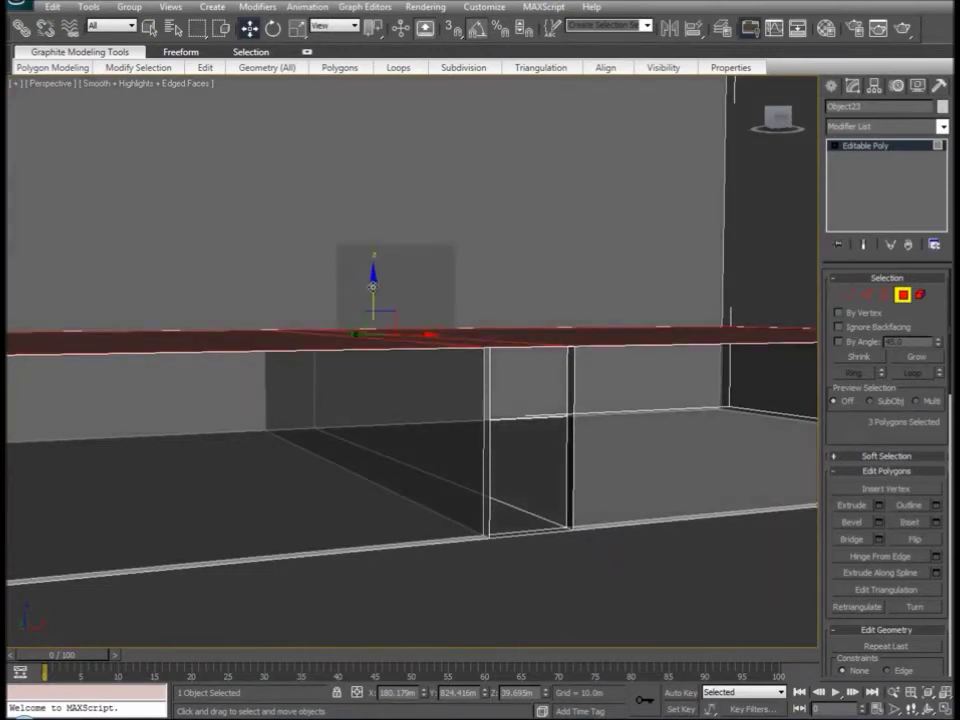
drag(497, 344, 497, 330)
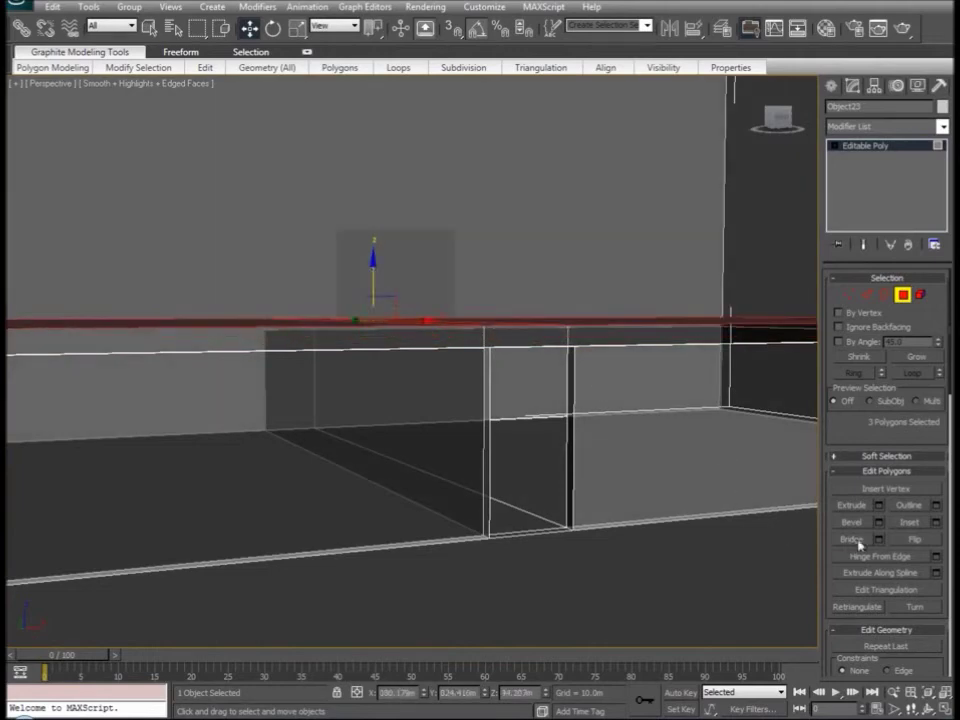
alt+middle_drag(544, 496, 630, 291)
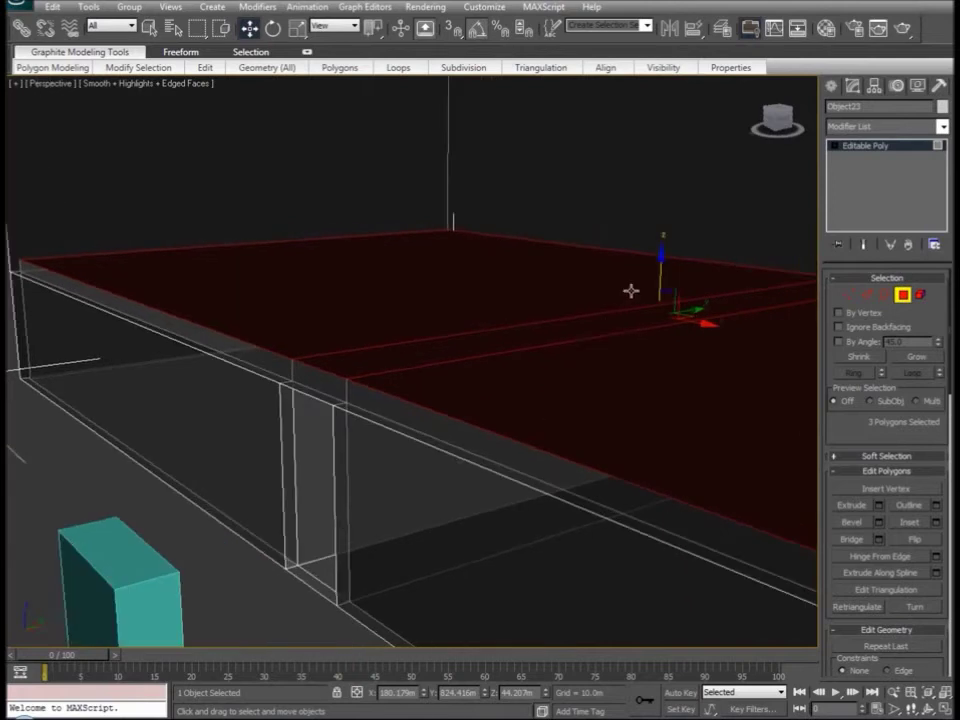
drag(660, 263, 660, 264)
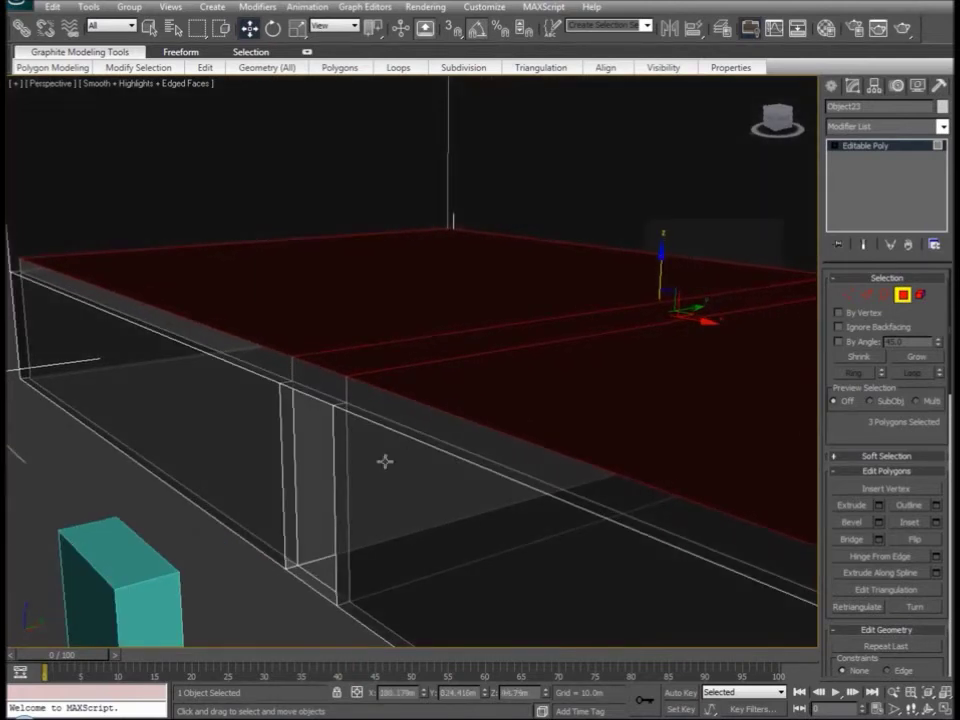
alt+middle_drag(314, 507, 474, 546)
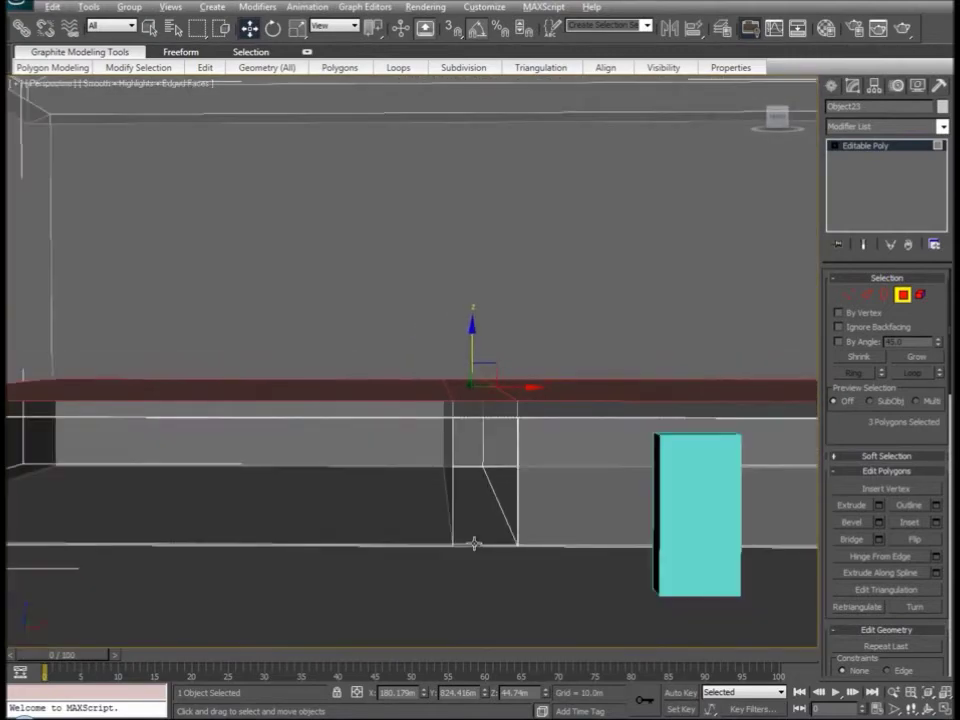
key(f)
key(p)
alt+middle_drag(564, 538, 617, 605)
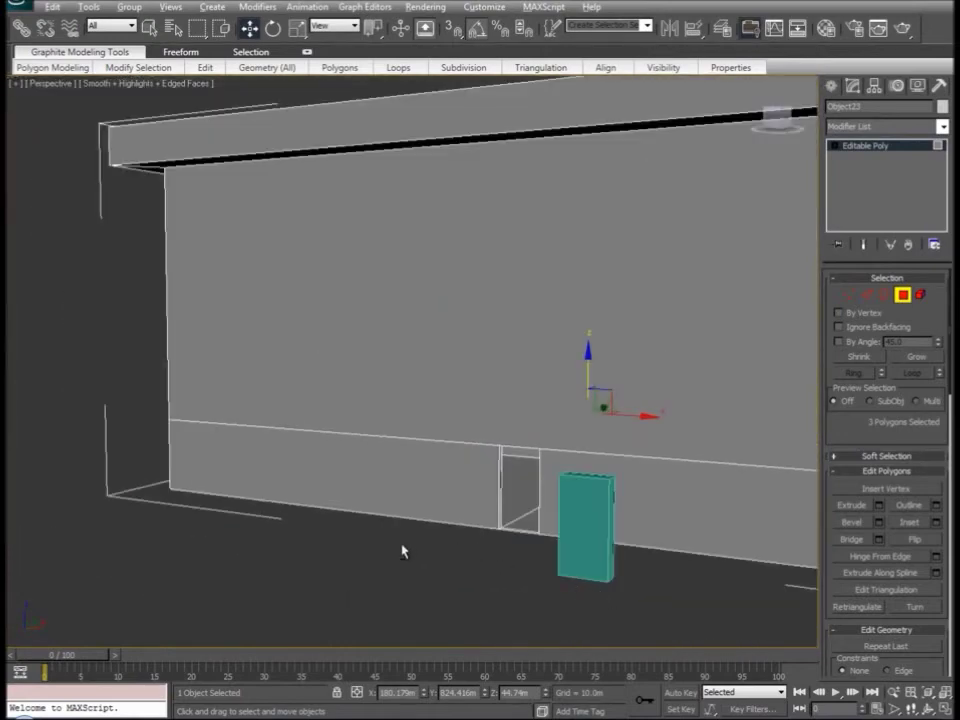
alt+middle_drag(403, 551, 471, 552)
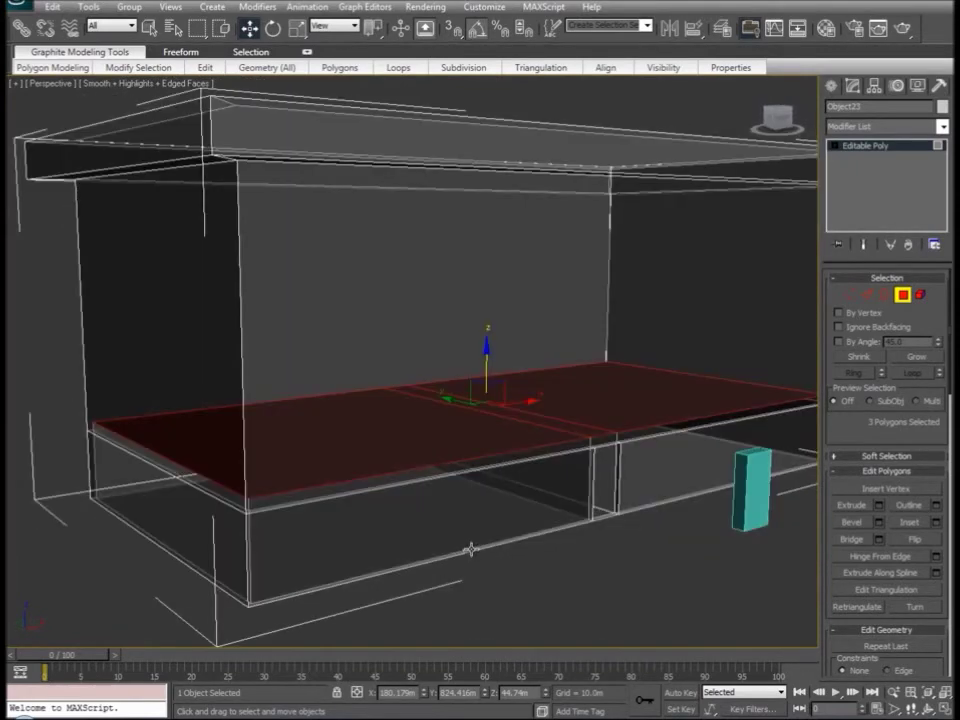
Step: Turn off the see-through display and select the exterior wall polygons on the building's front, sides and back, both above and below the horizontal edge loop
key(alt+x)
alt+middle_drag(540, 514, 795, 299)
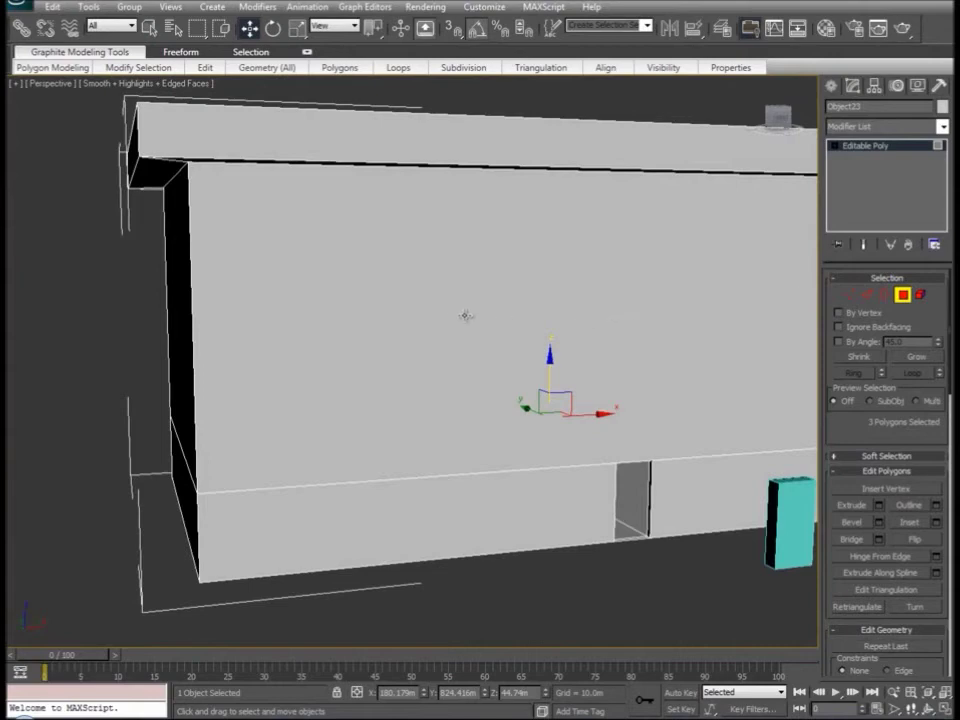
click(437, 375)
ctrl+click(416, 537)
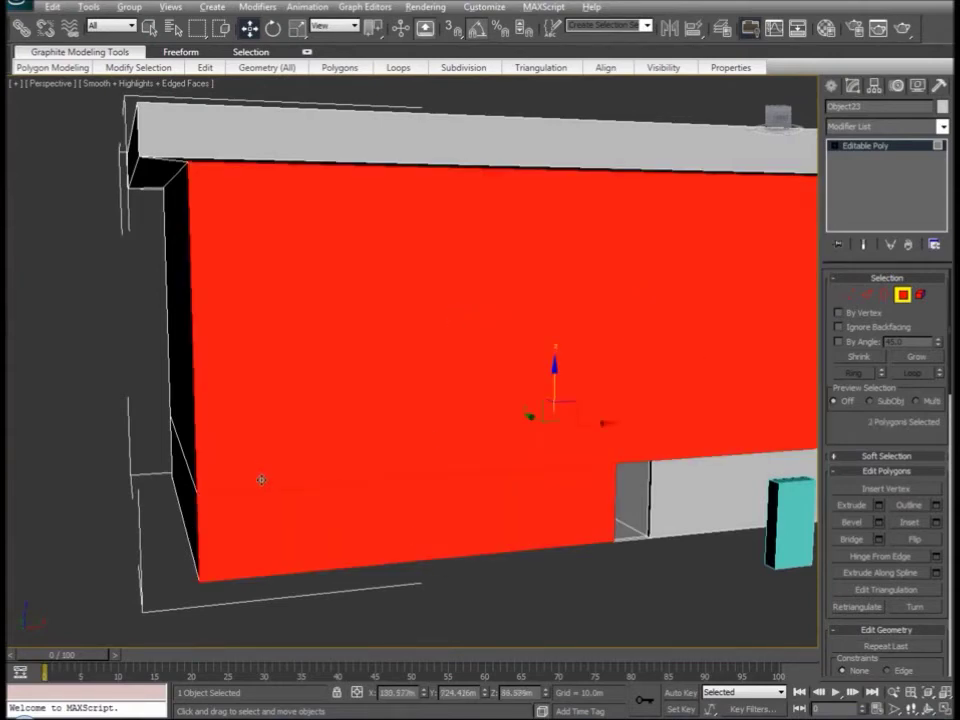
alt+middle_drag(261, 480, 355, 392)
ctrl+click(356, 399)
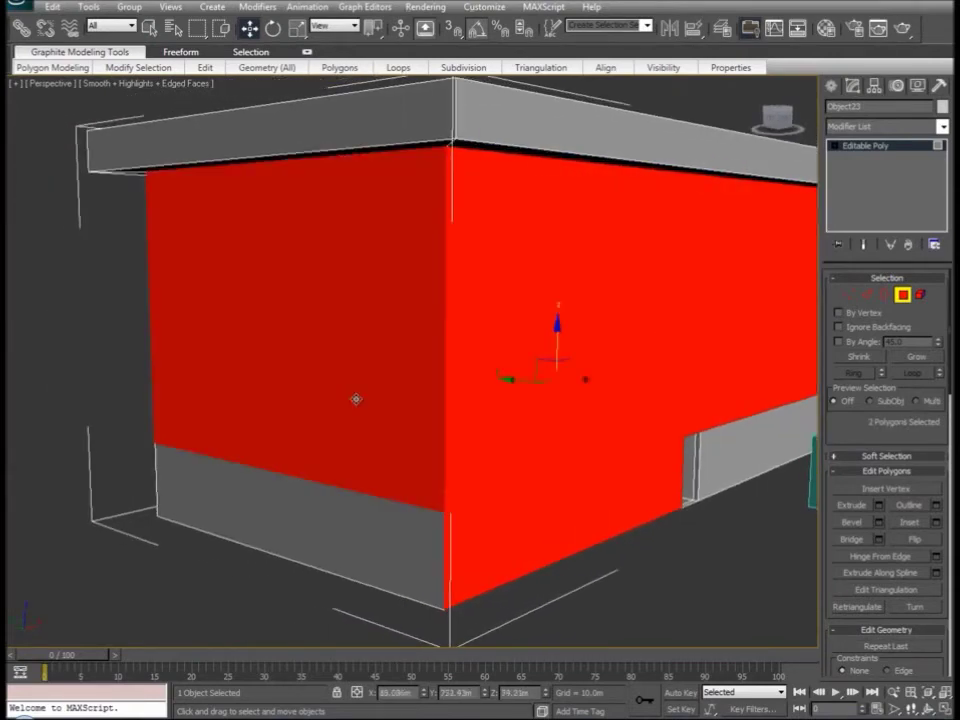
ctrl+click(344, 549)
alt+middle_drag(246, 529, 386, 369)
ctrl+click(386, 369)
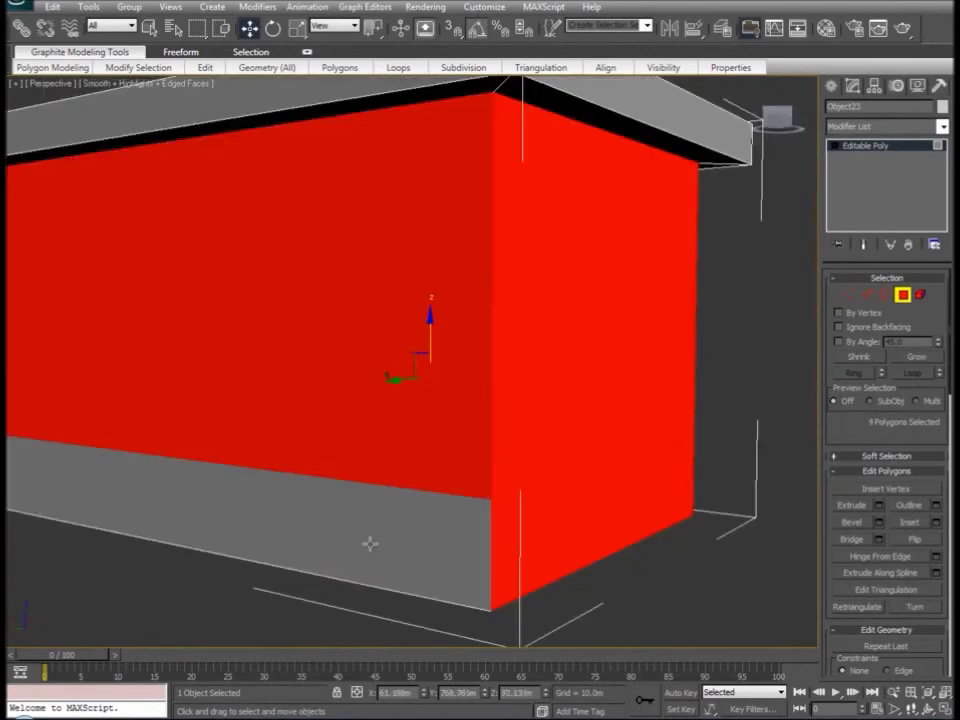
ctrl+click(370, 543)
alt+middle_drag(242, 501, 25, 468)
ctrl+click(215, 326)
ctrl+click(213, 455)
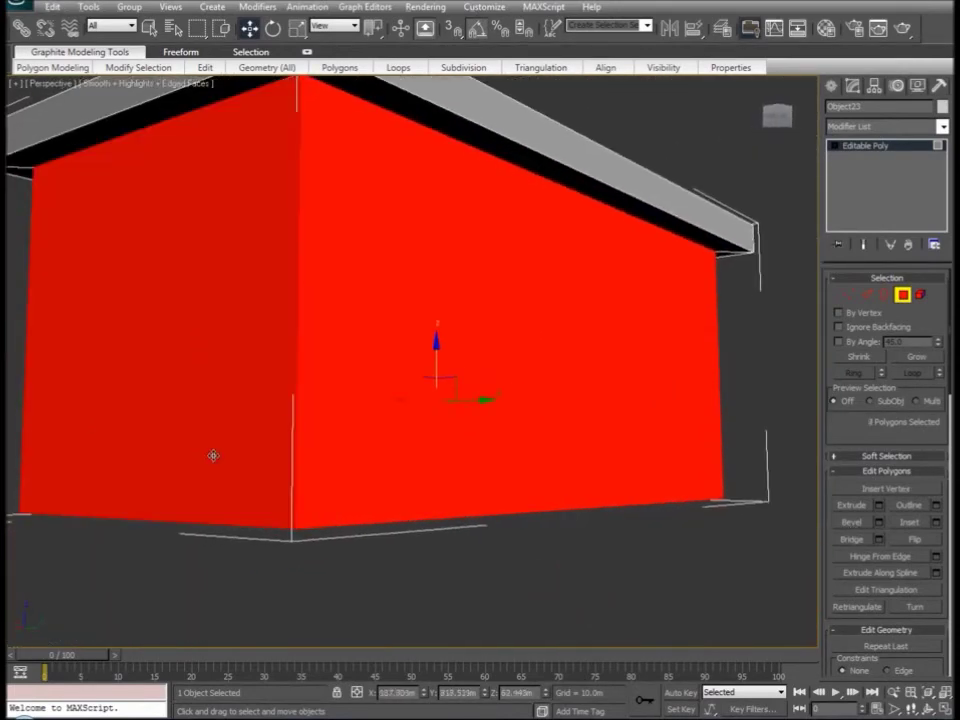
Step: Add the roof, its overhanging rim and the front wall polygon beside the door to the selection, and hide the selected polygons
alt+middle_drag(194, 369, 364, 515)
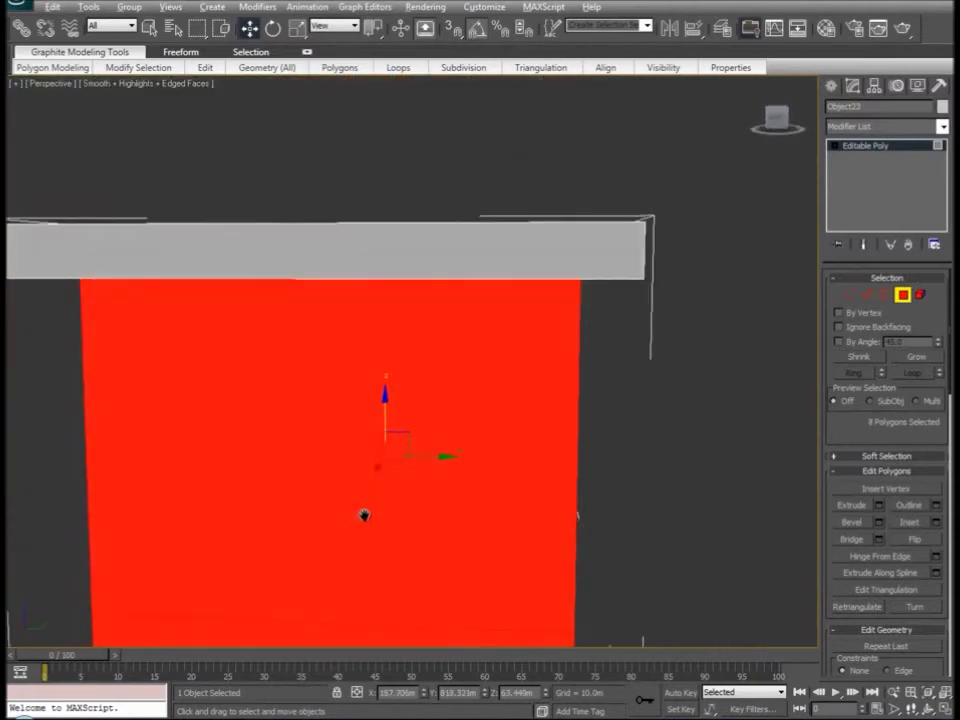
ctrl+drag(645, 193, 90, 310)
mouse_move(148, 433)
alt+middle_down()
mouse_move(167, 422)
mouse_move(292, 425)
mouse_move(388, 542)
mouse_move(416, 325)
alt+middle_up()
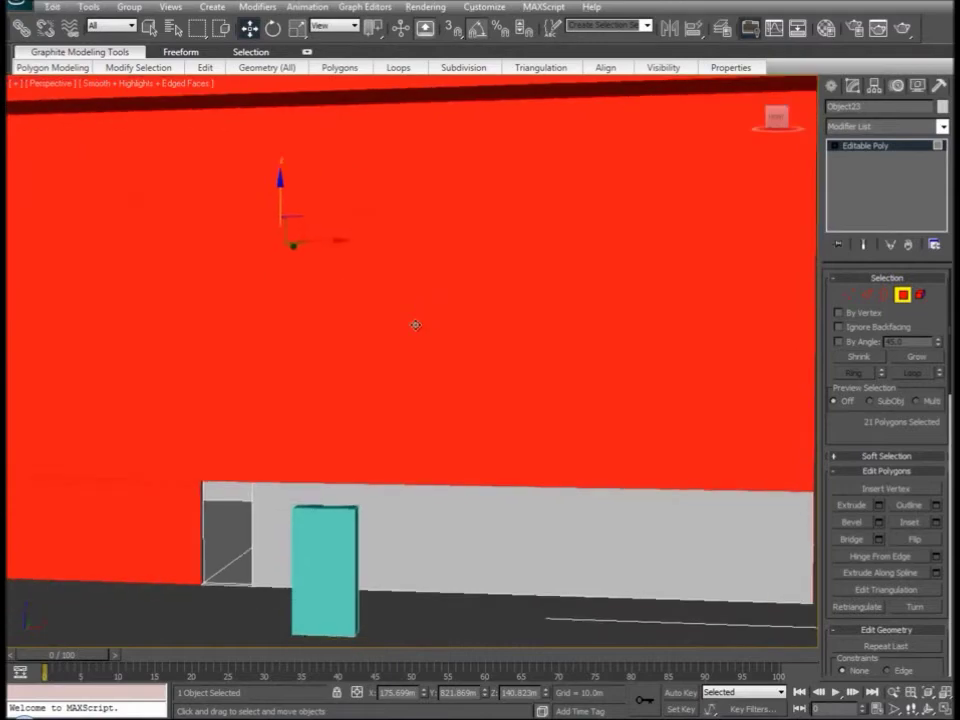
scroll(484, 575, down, 6)
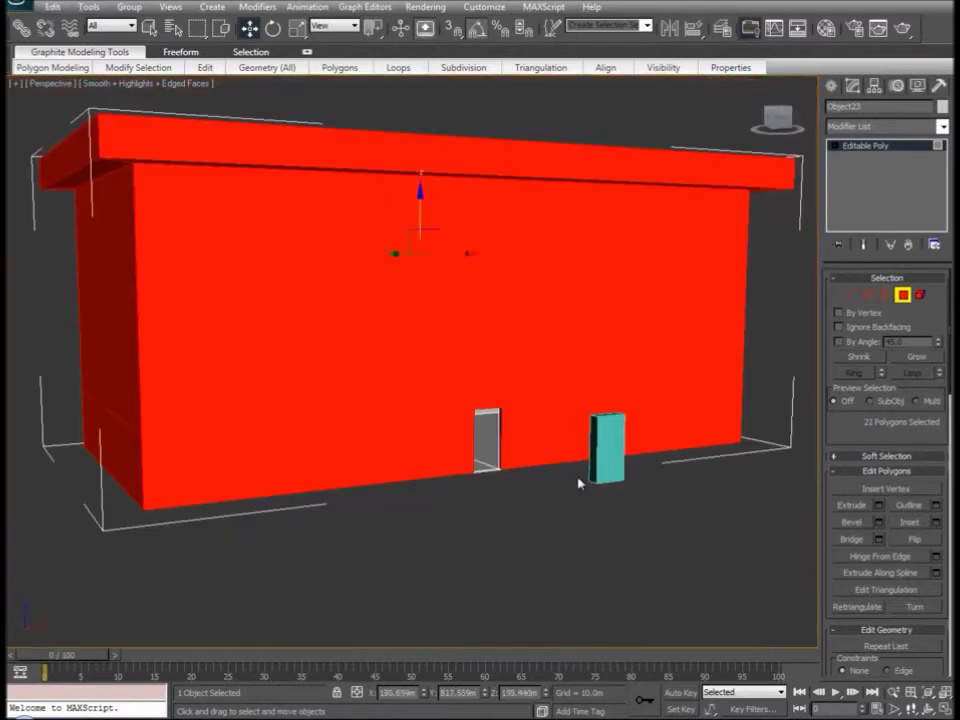
scroll(862, 436, down, 5)
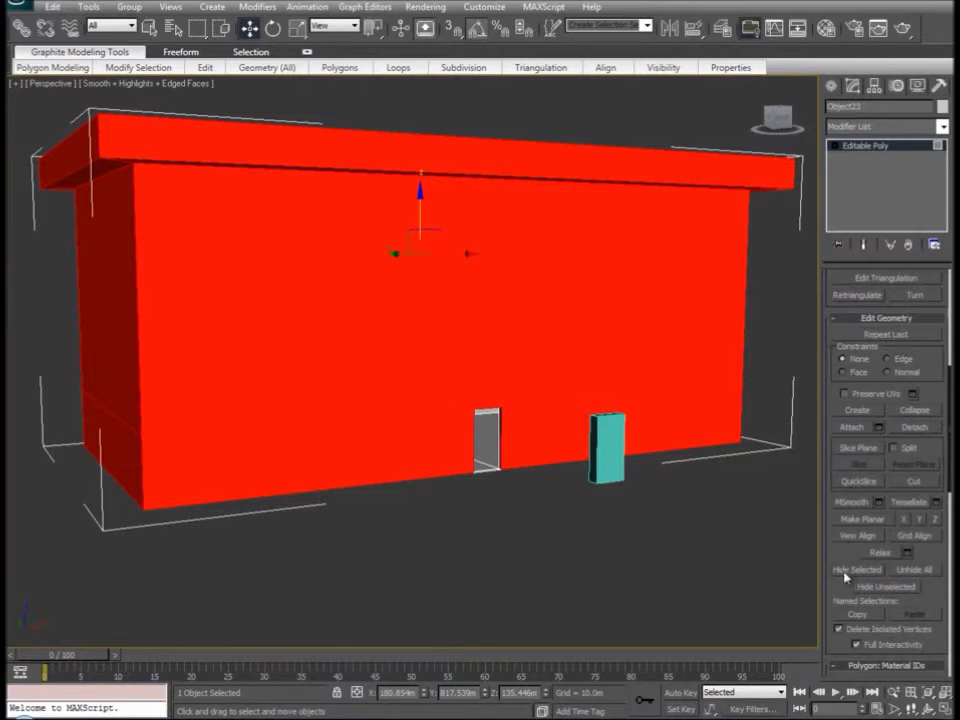
click(845, 572)
Step: Examine the exposed interior room and doorway recess from several angles
mouse_move(501, 535)
alt+middle_down()
mouse_move(383, 540)
mouse_move(465, 536)
mouse_move(502, 512)
alt+middle_up()
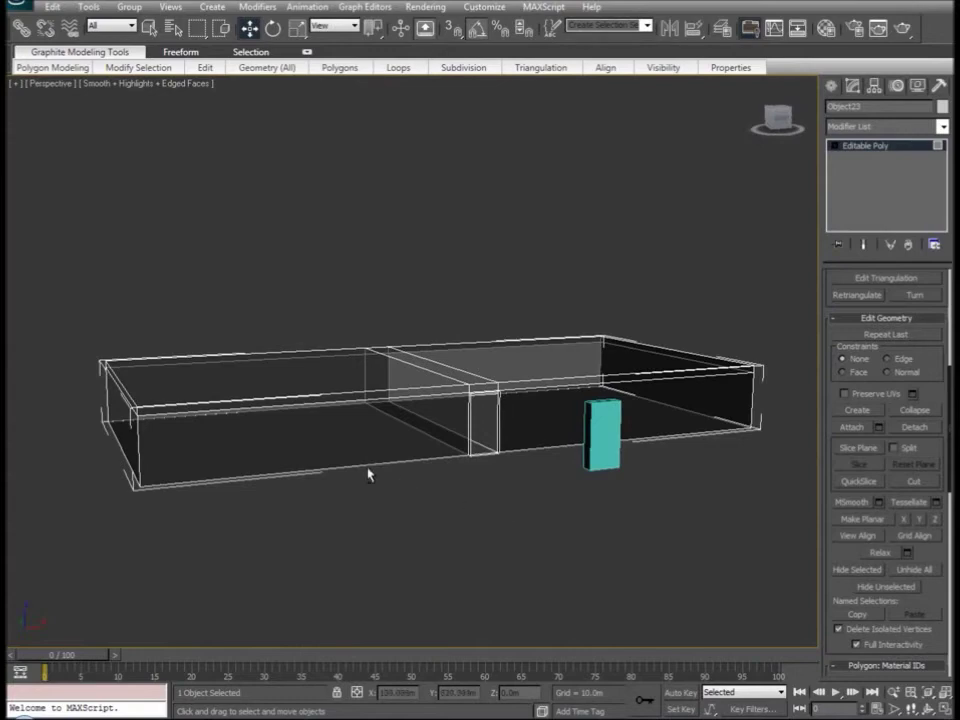
alt+middle_drag(368, 474, 463, 501)
scroll(441, 481, up, 4)
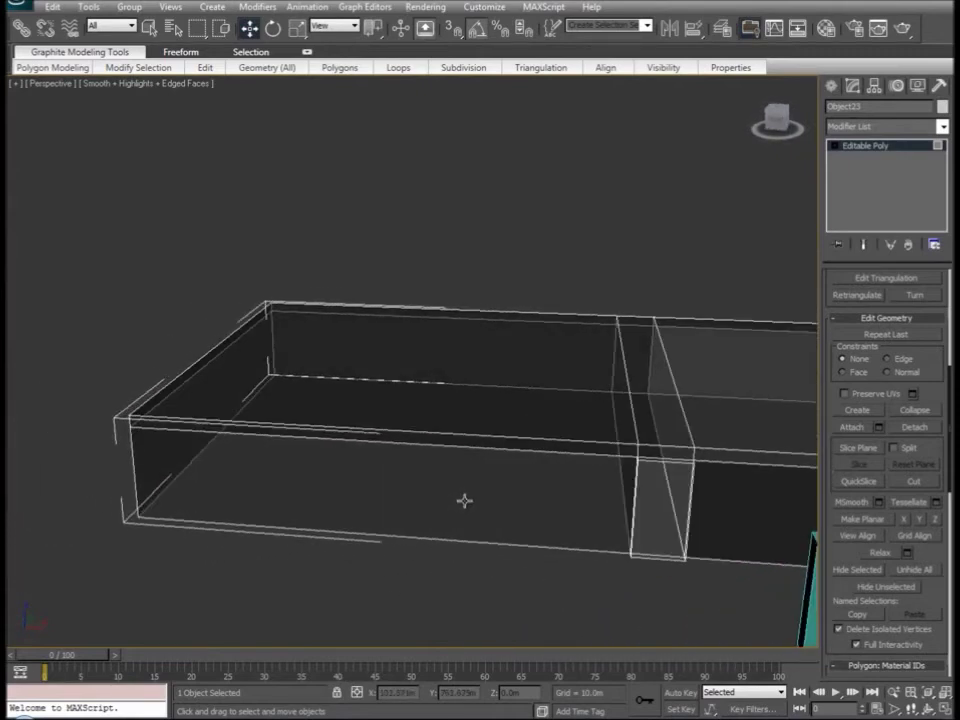
alt+middle_drag(450, 533, 528, 558)
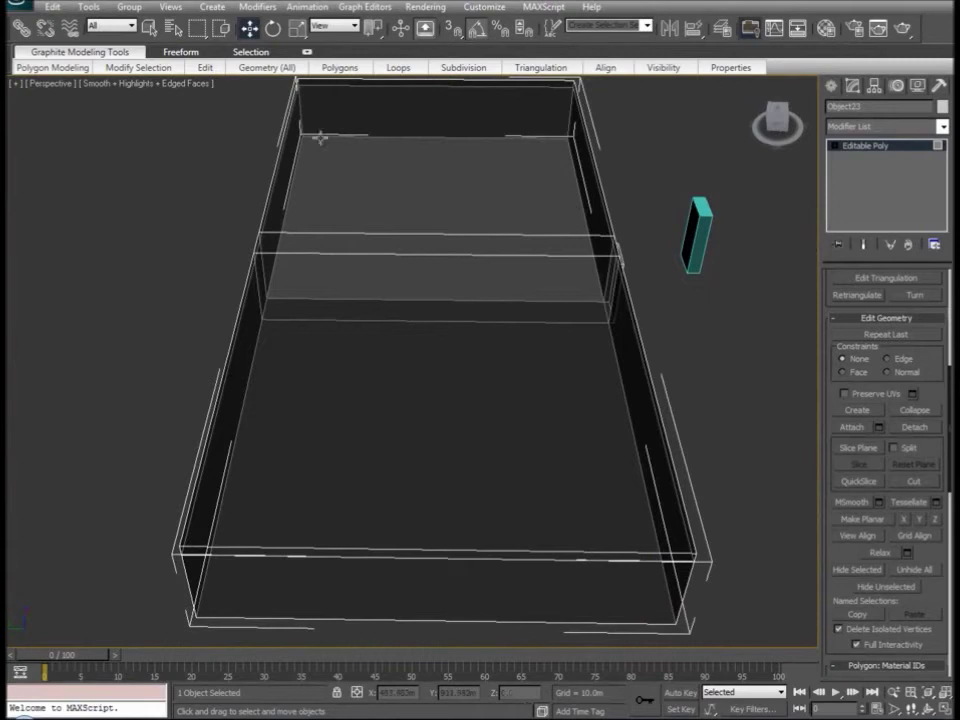
alt+middle_drag(405, 448, 616, 321)
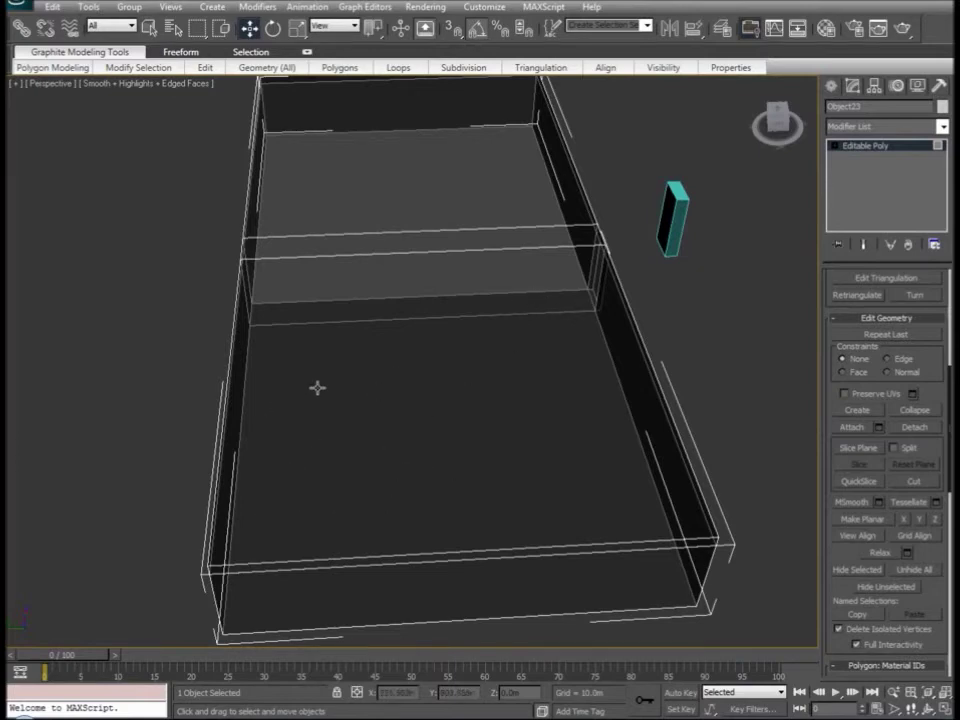
alt+middle_drag(484, 542, 368, 532)
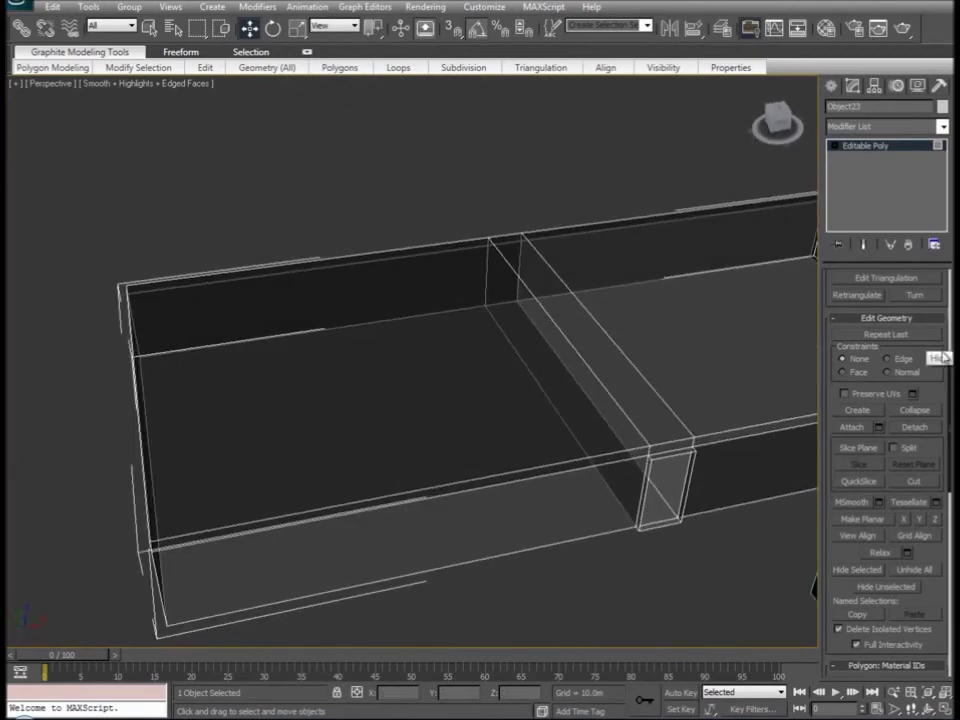
scroll(937, 365, up, 5)
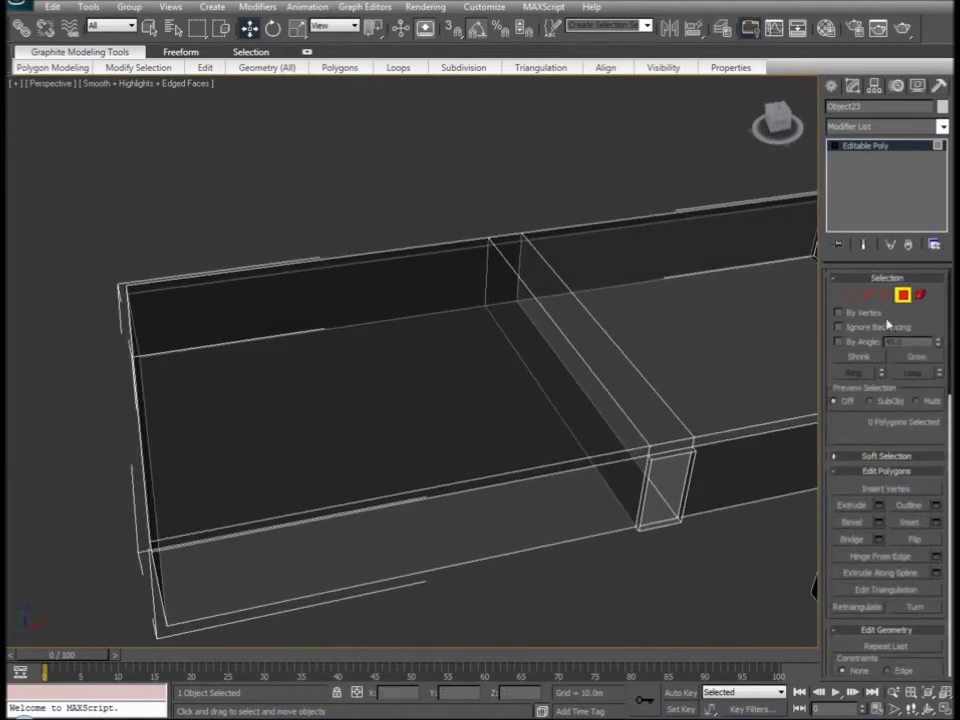
Step: Select the eight edges running from the doorway across the ceiling, floor and back wall of the interior, and remove them
click(868, 296)
alt+middle_drag(551, 514, 326, 531)
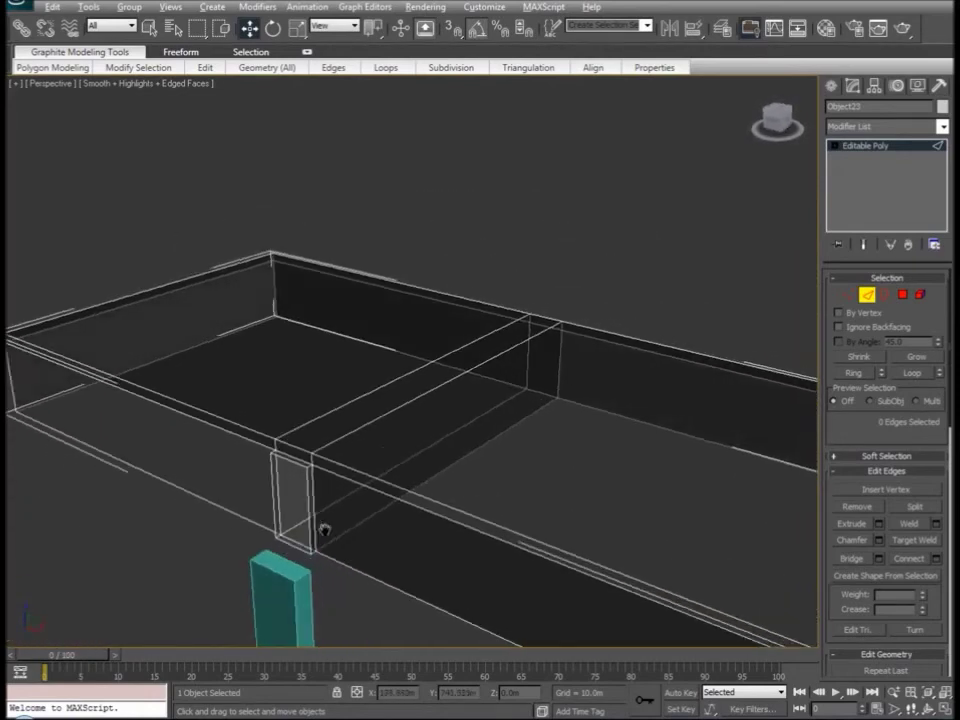
mouse_move(412, 516)
alt+middle_down()
mouse_move(369, 516)
mouse_move(413, 516)
alt+middle_up()
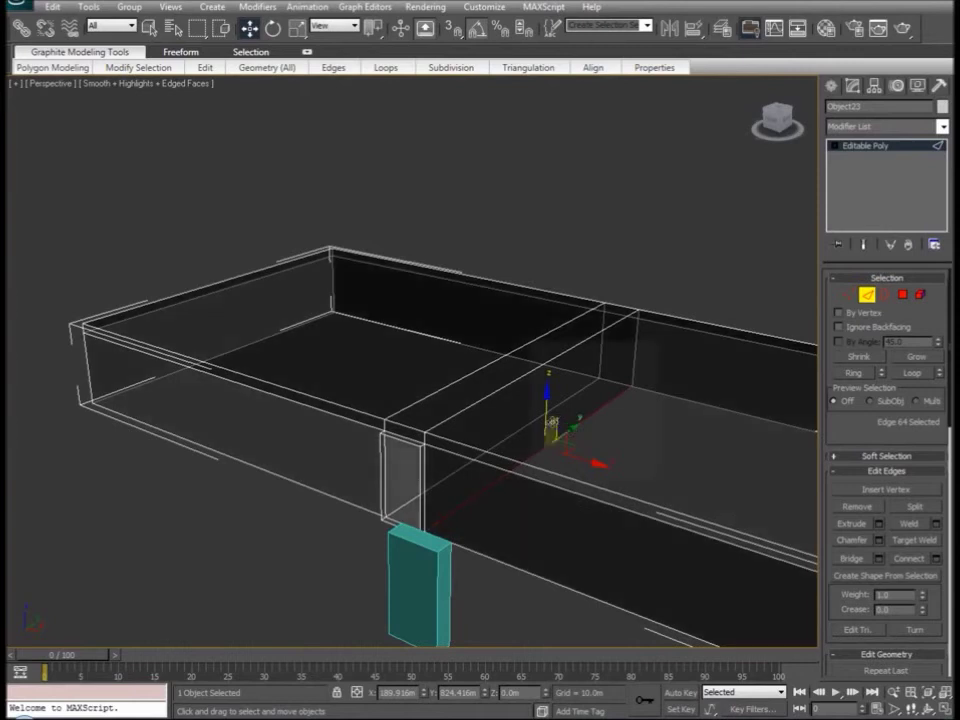
click(631, 353)
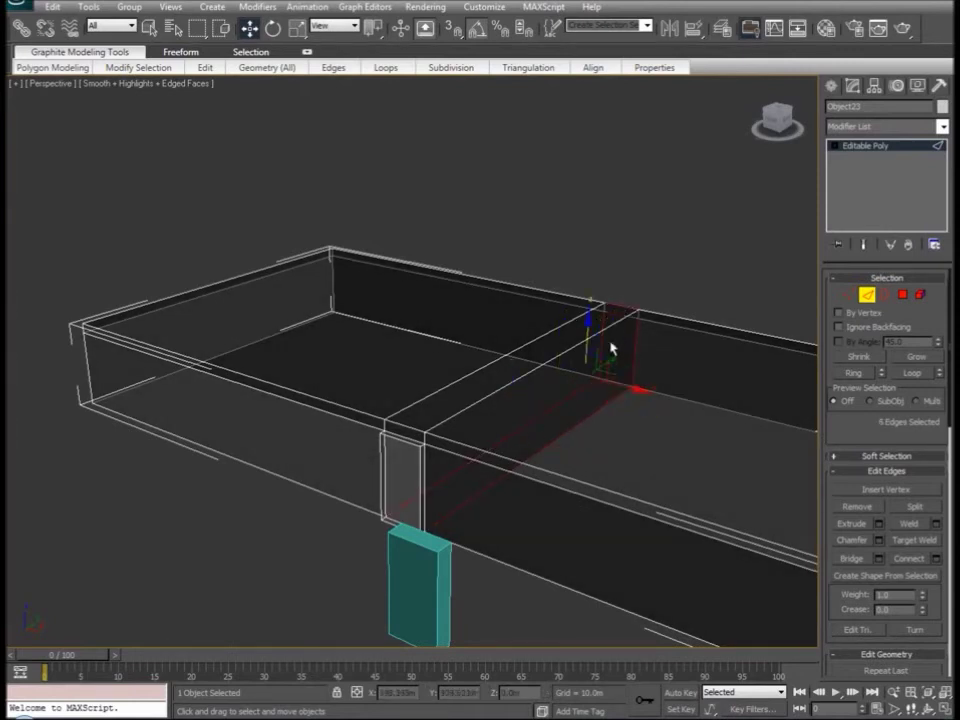
ctrl+click(510, 440)
alt+middle_drag(510, 440, 428, 417)
alt+middle_drag(526, 412, 619, 336)
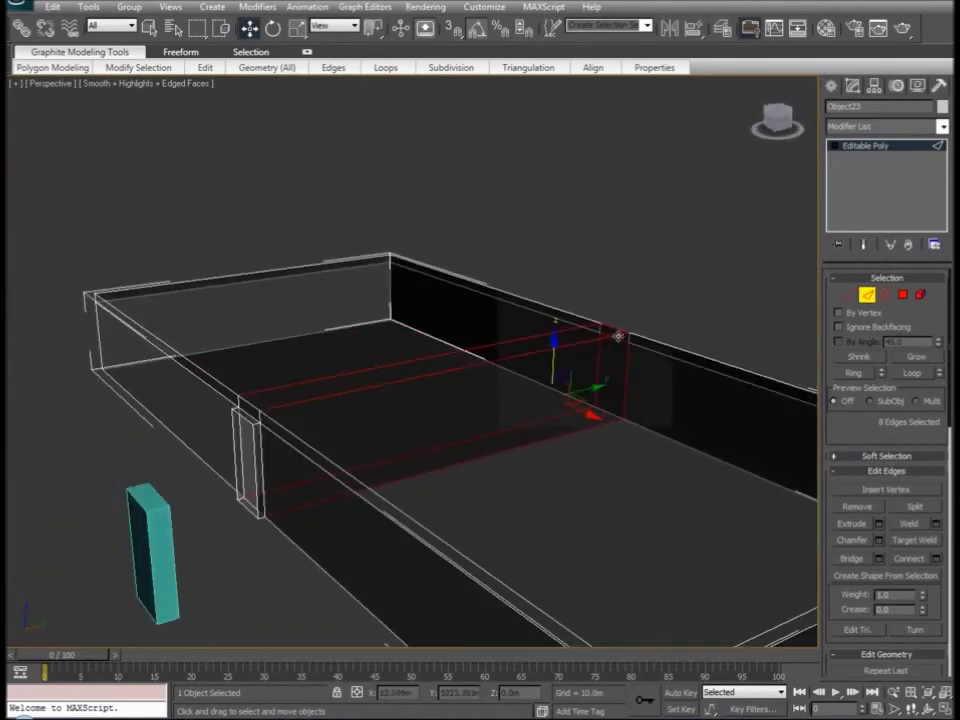
alt+middle_drag(514, 424, 495, 440)
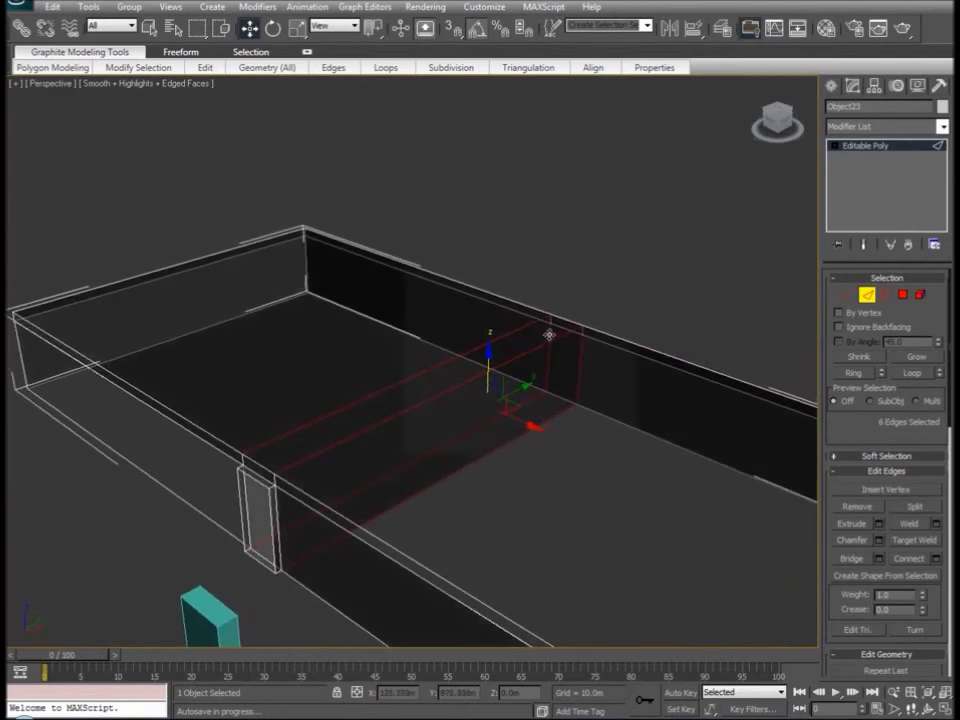
drag(550, 323, 550, 320)
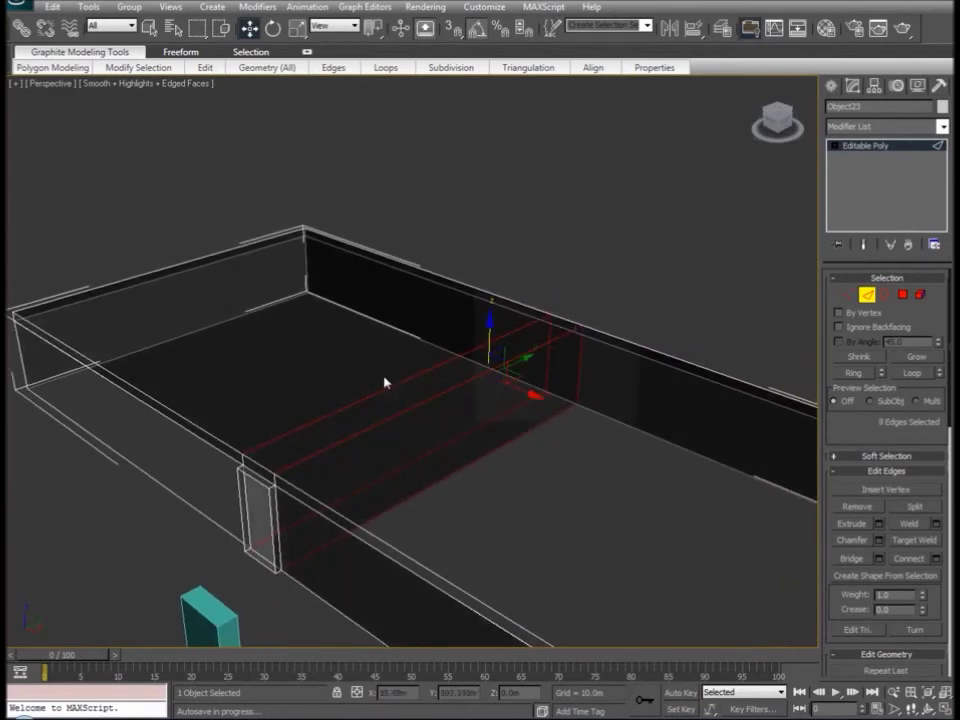
alt+middle_drag(386, 381, 412, 368)
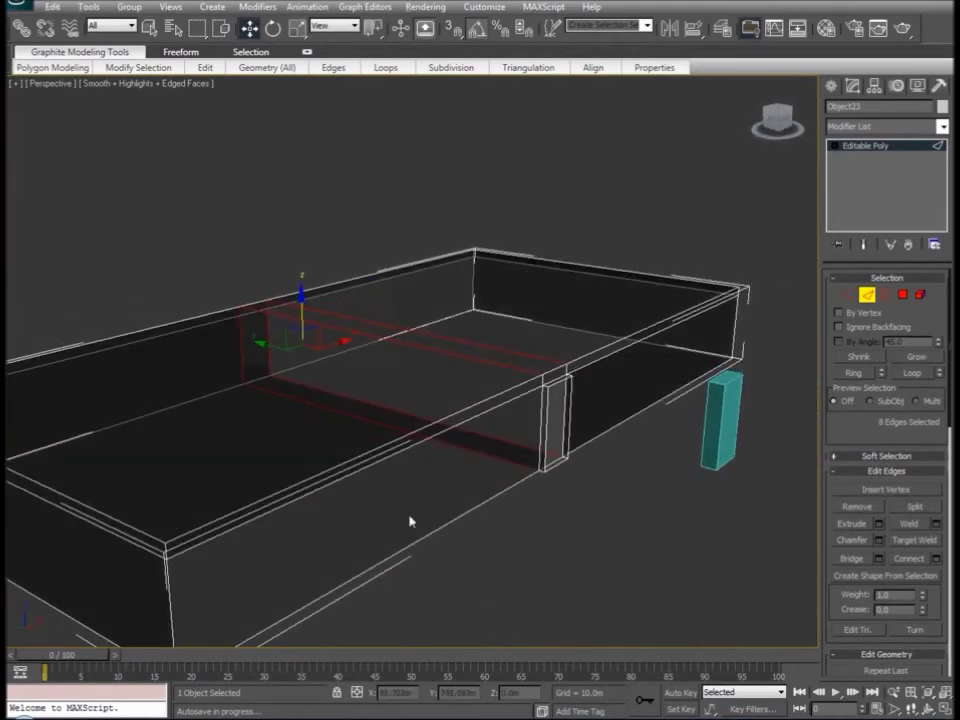
alt+middle_drag(409, 521, 753, 564)
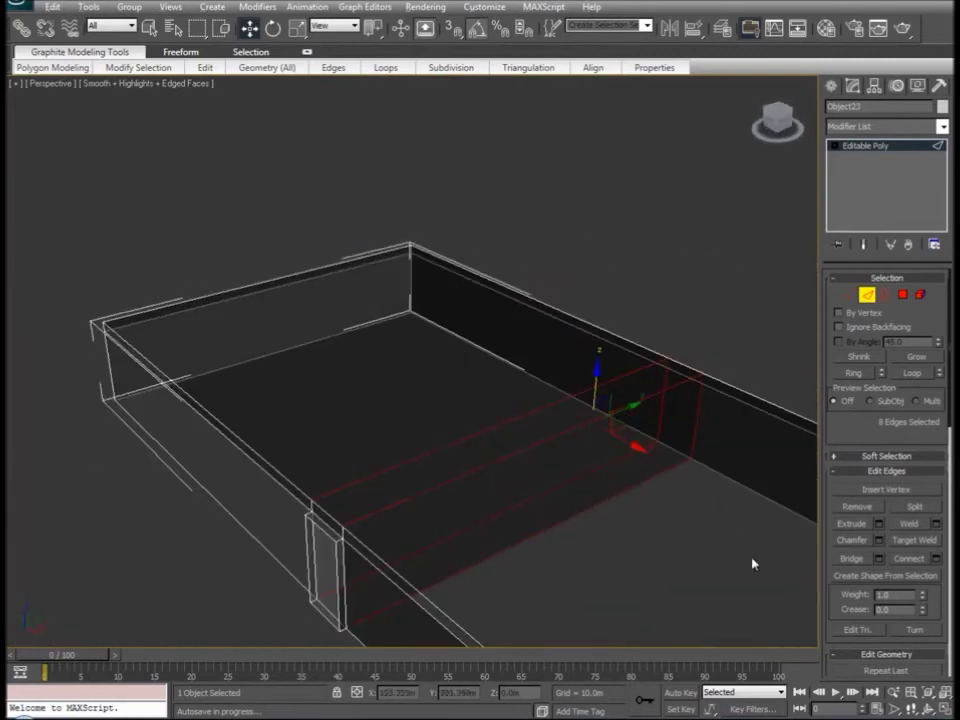
scroll(859, 435, down, 2)
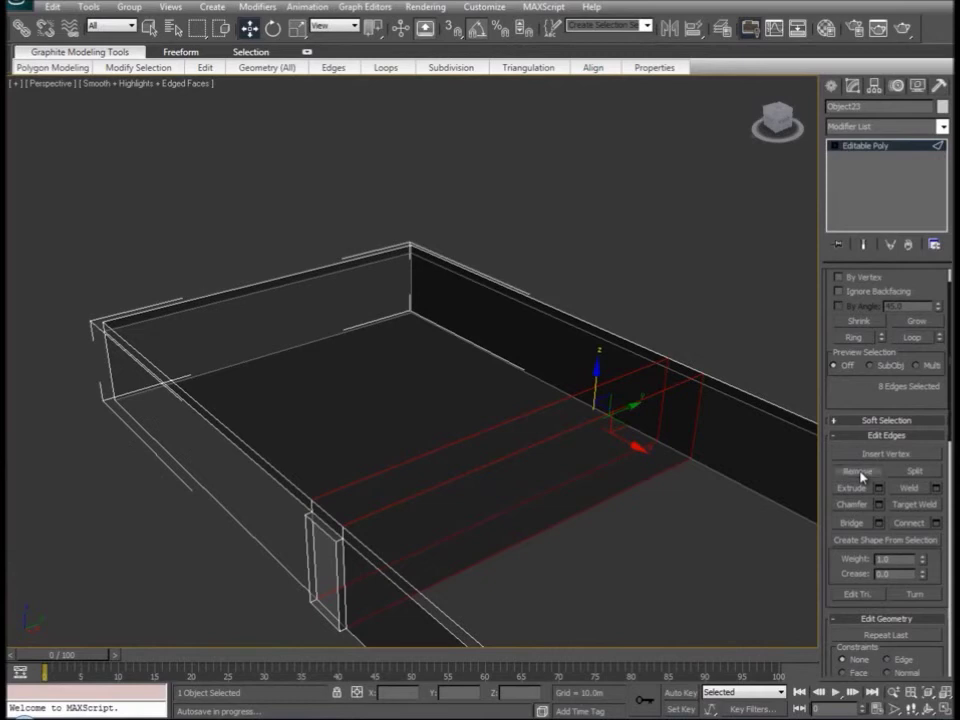
click(858, 472)
alt+middle_drag(700, 420, 821, 324)
Step: Select the horizontal edges just below the ceiling all around the interior walls and remove them
scroll(915, 282, up, 2)
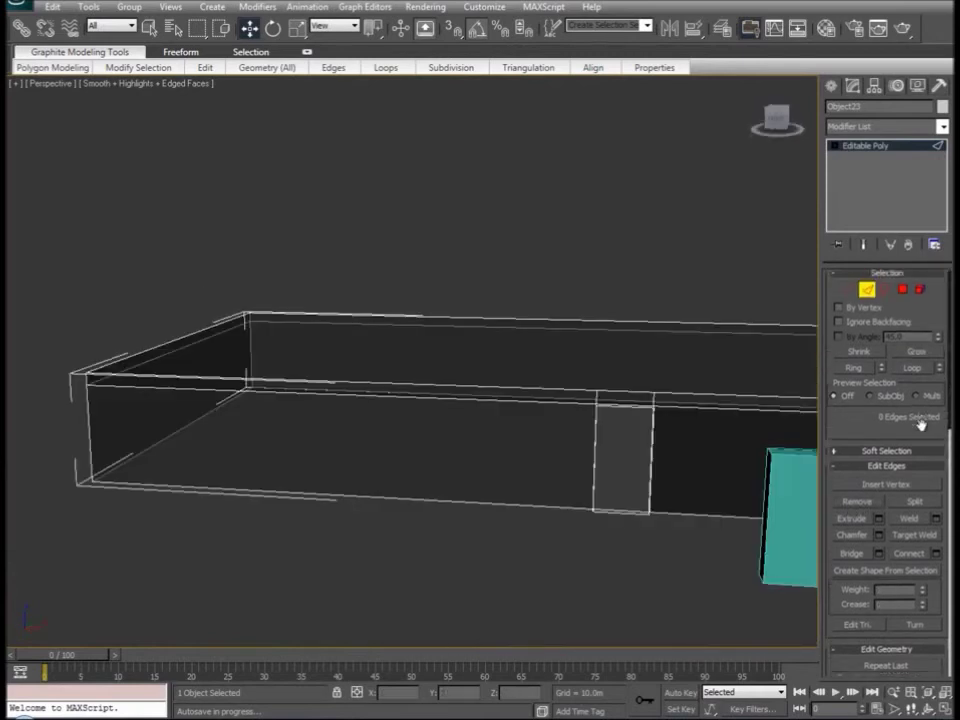
click(155, 358)
ctrl+click(288, 318)
alt+middle_drag(333, 380, 377, 386)
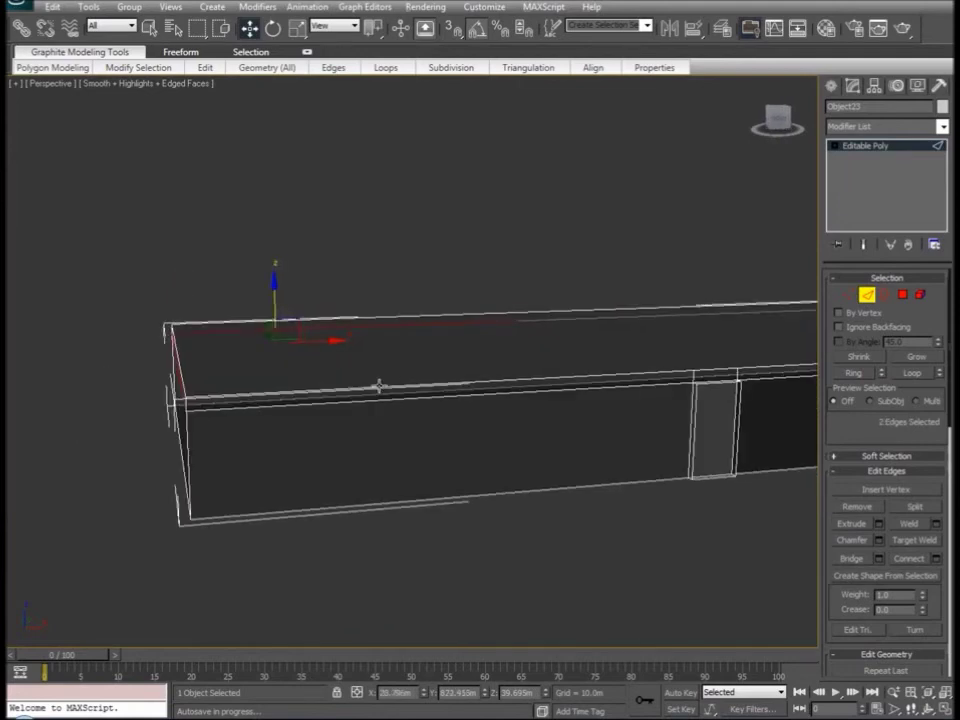
ctrl+click(523, 319)
ctrl+click(567, 318)
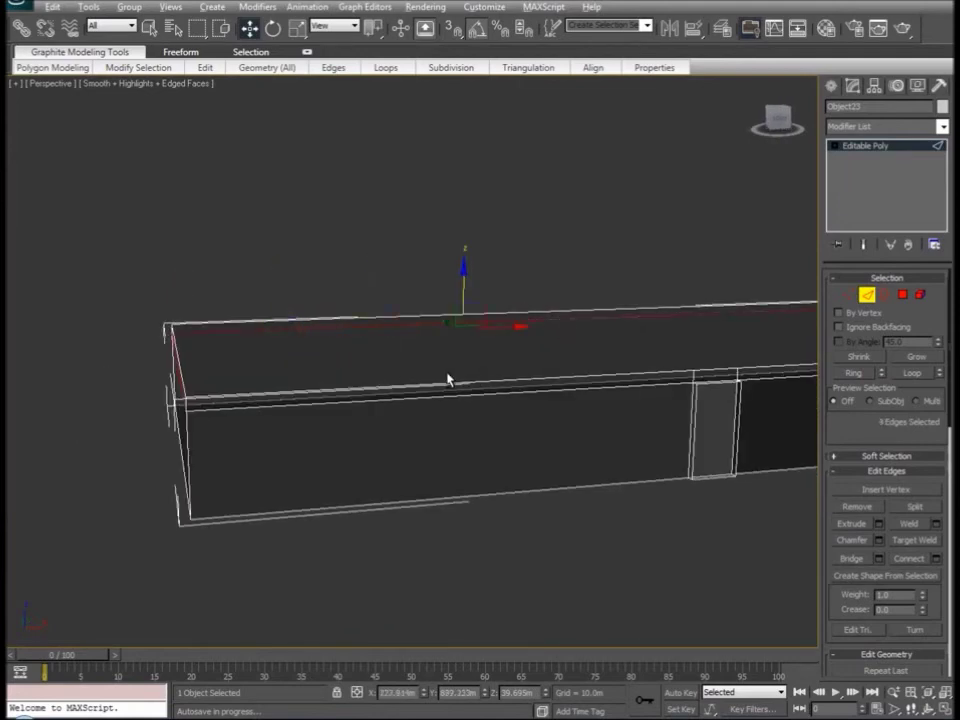
alt+middle_drag(446, 377, 525, 381)
ctrl+click(488, 291)
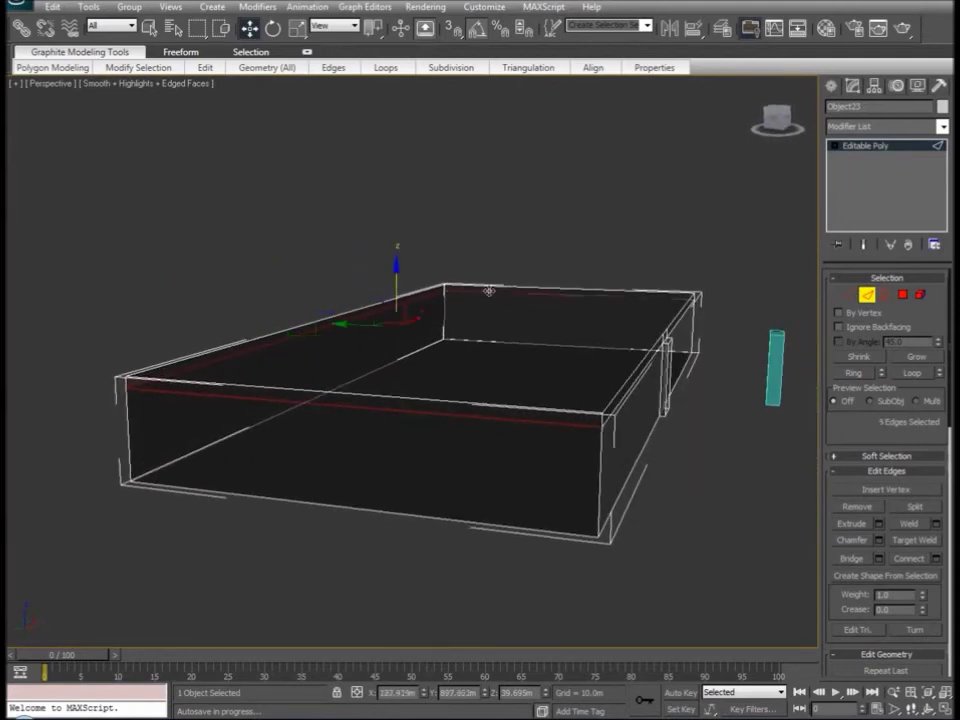
alt+middle_drag(412, 343, 416, 294)
alt+click(416, 288)
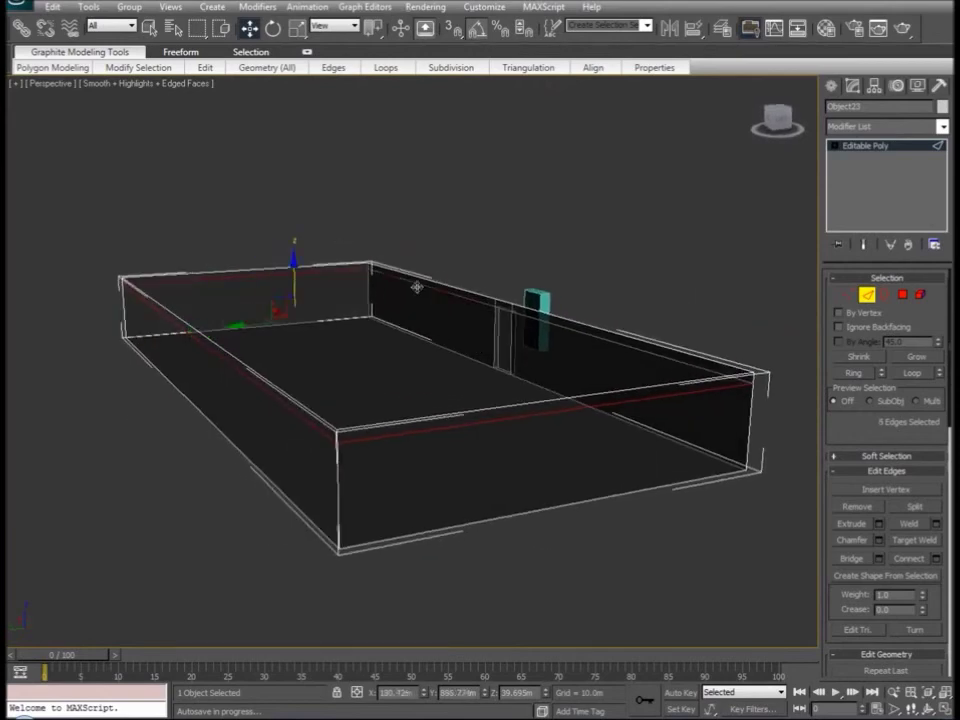
alt+click(545, 320)
alt+middle_drag(448, 371, 678, 363)
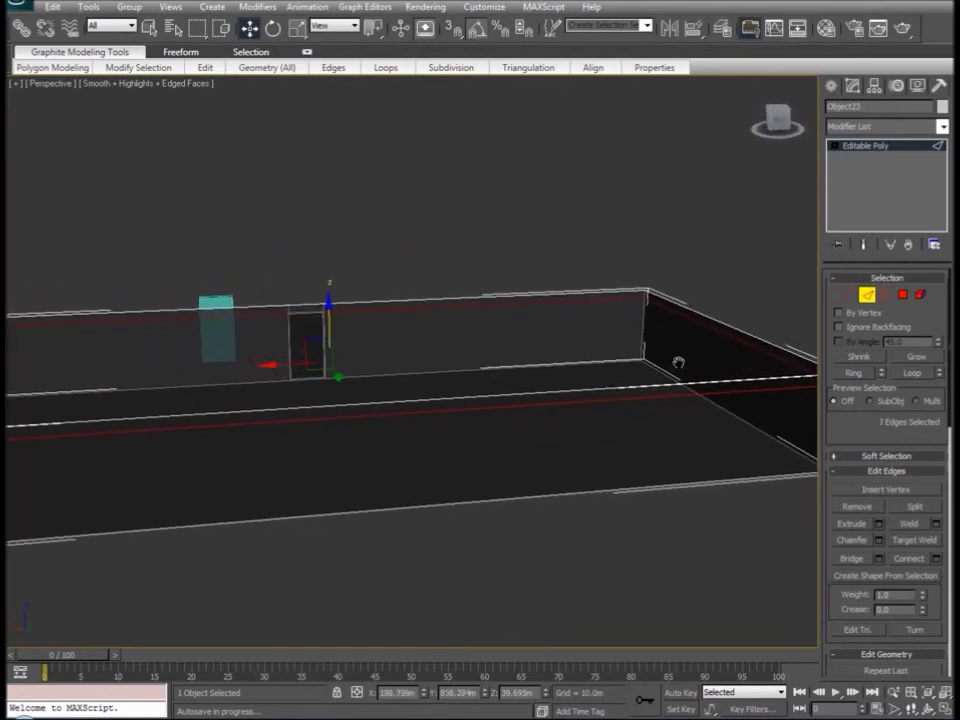
click(866, 509)
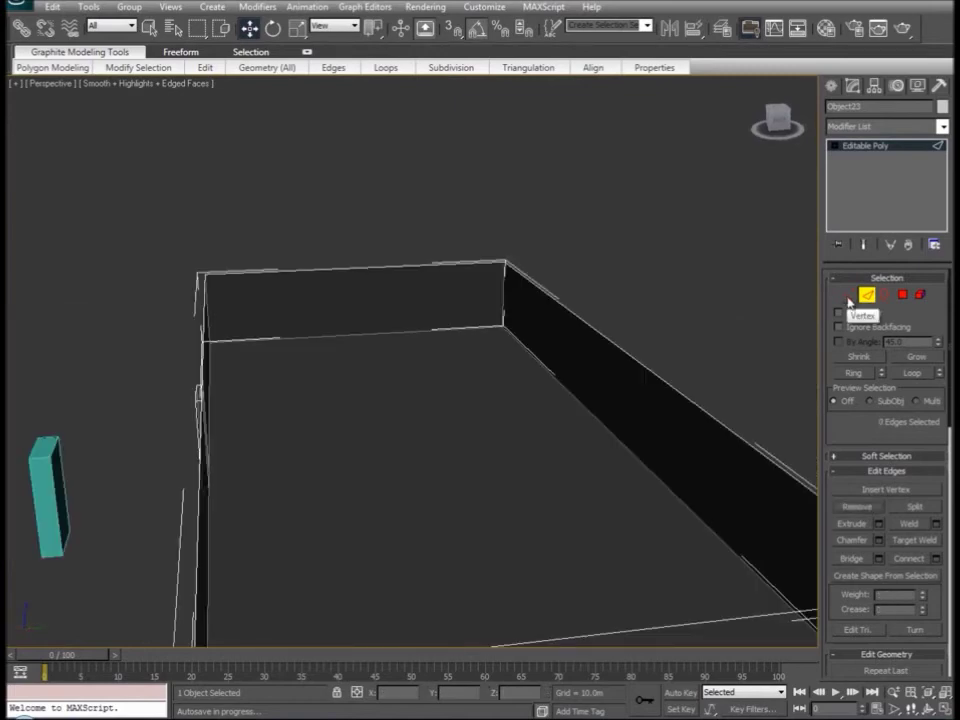
Step: Remove the eight leftover vertices: four along the back wall and one just below the ceiling in each room corner
click(848, 294)
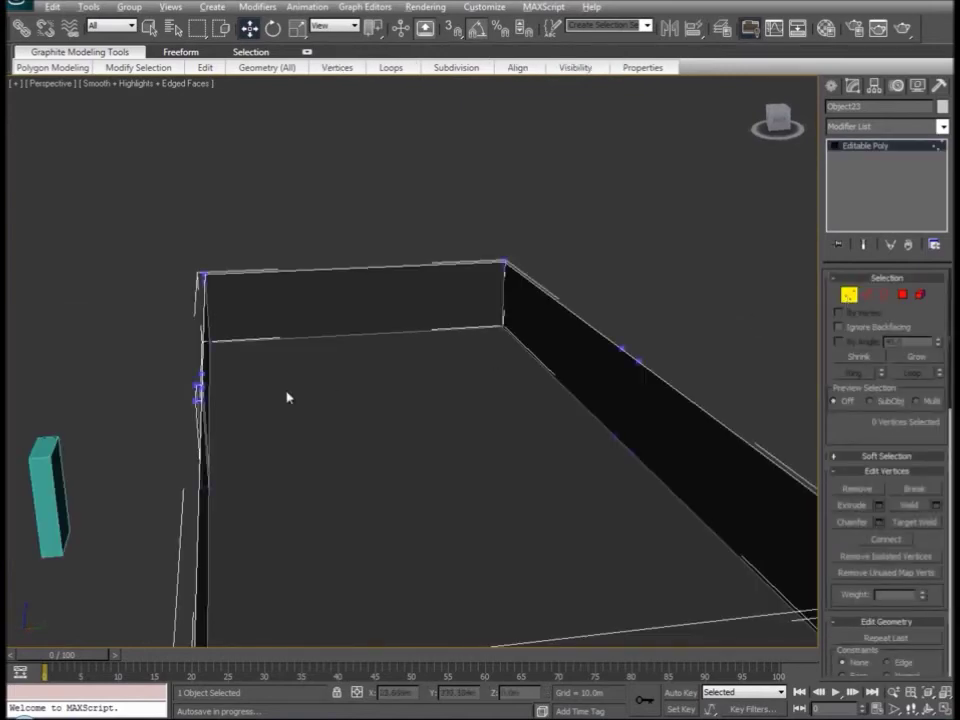
alt+middle_drag(287, 394, 499, 336)
click(565, 298)
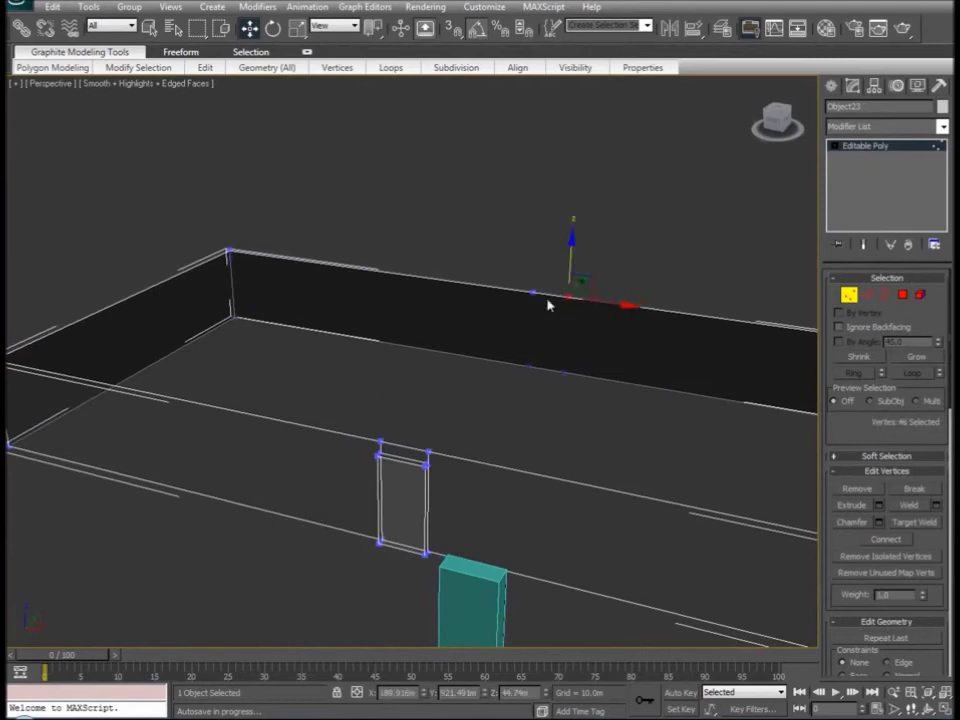
click(533, 293)
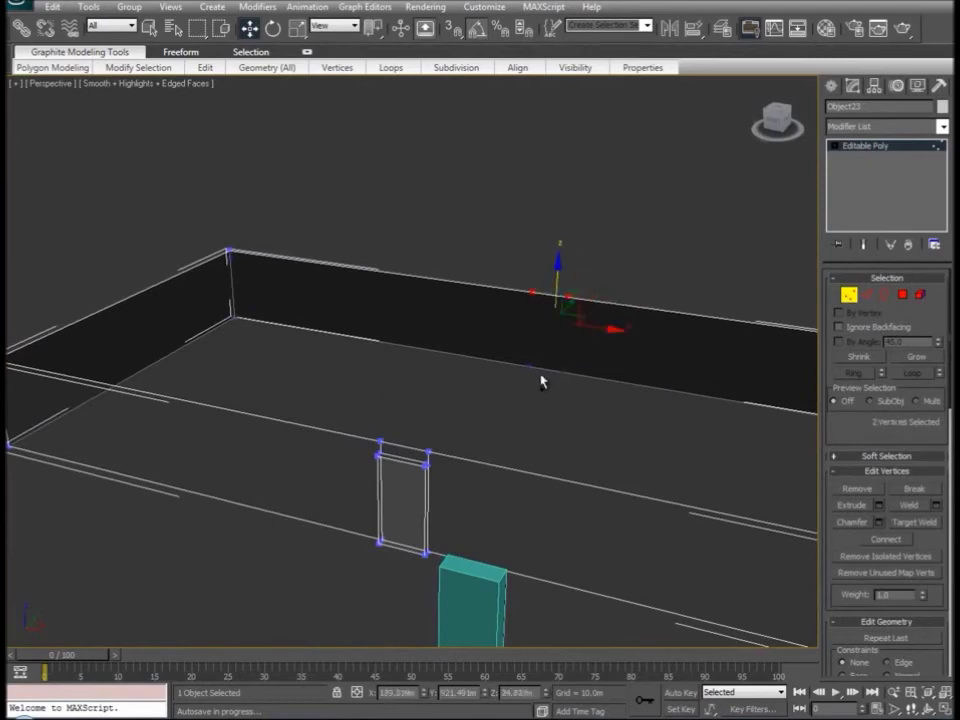
alt+middle_drag(267, 400, 332, 349)
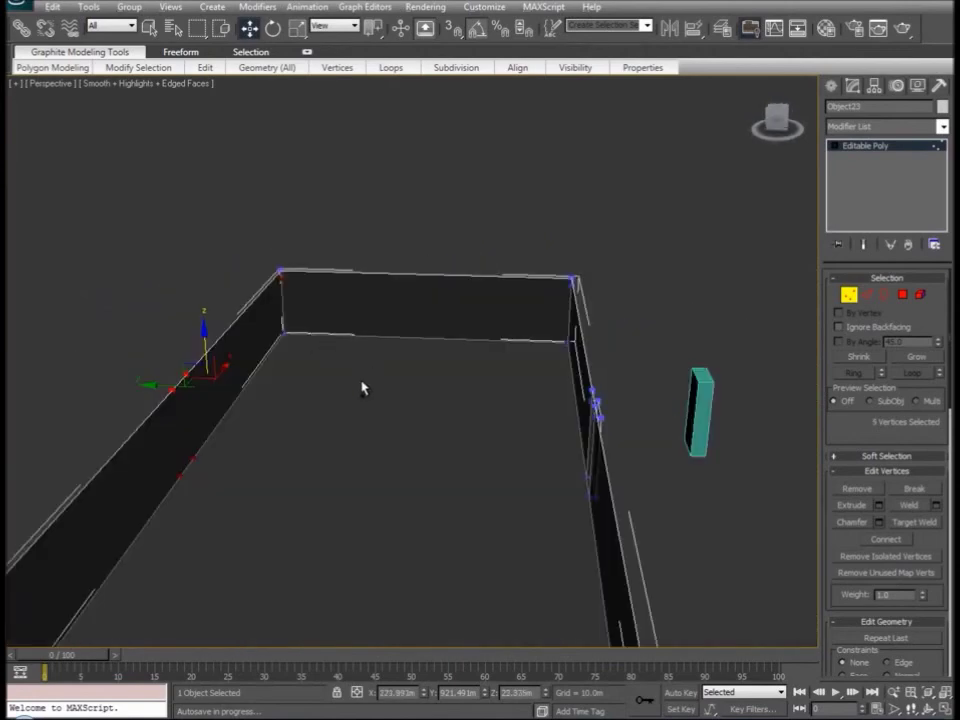
alt+middle_drag(349, 392, 470, 293)
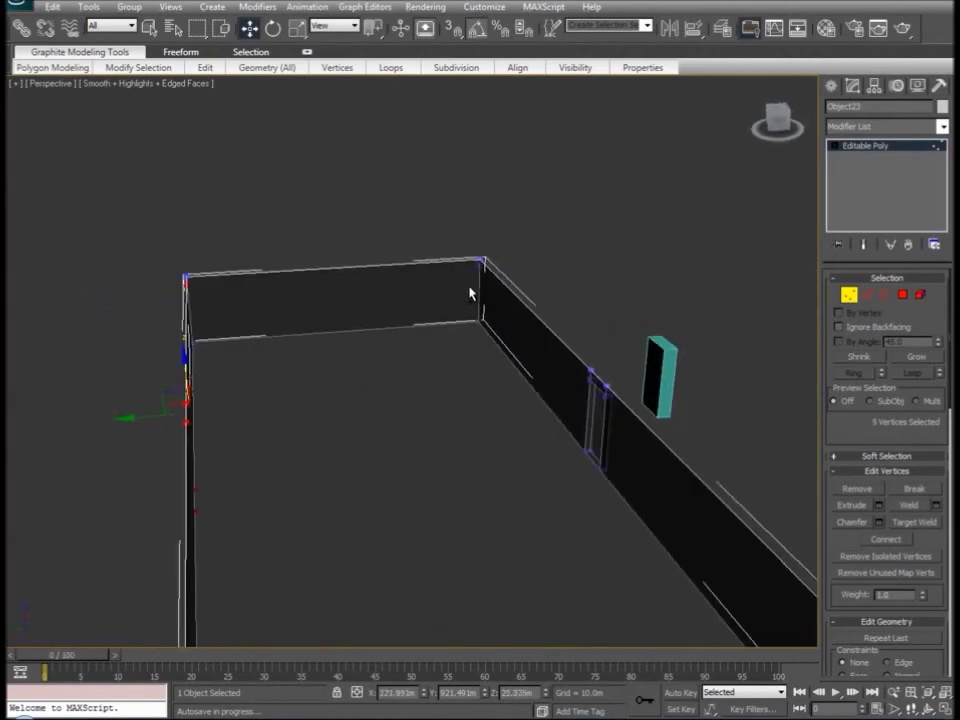
alt+click(482, 264)
alt+middle_drag(343, 364, 547, 274)
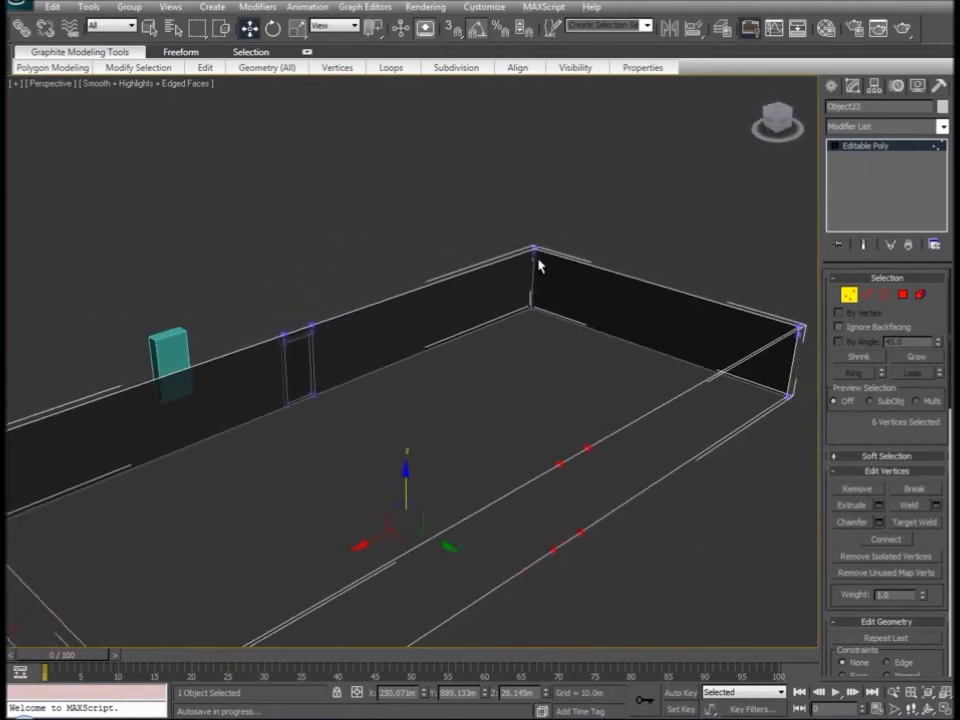
ctrl+click(533, 252)
alt+middle_drag(334, 377, 418, 372)
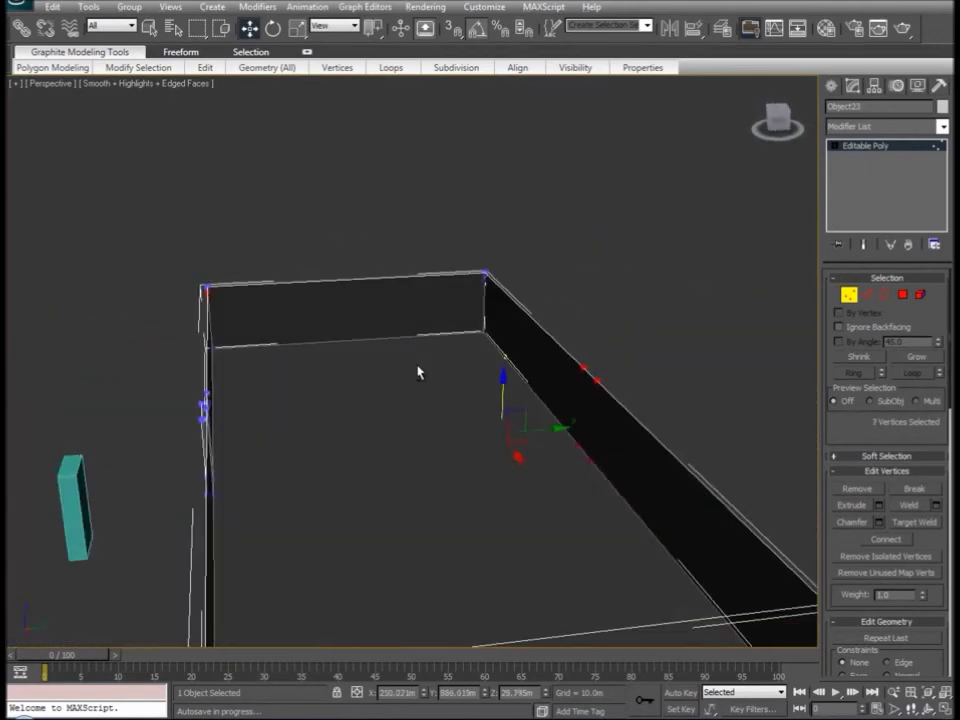
ctrl+click(486, 287)
alt+middle_drag(487, 290, 560, 390)
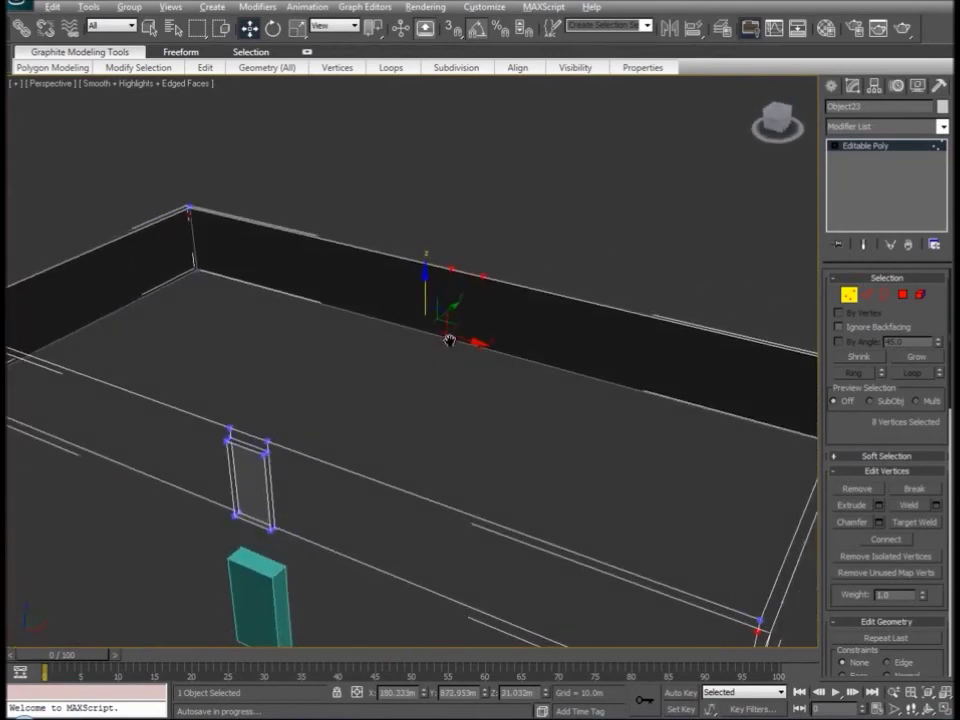
click(857, 489)
alt+middle_drag(321, 463, 252, 452)
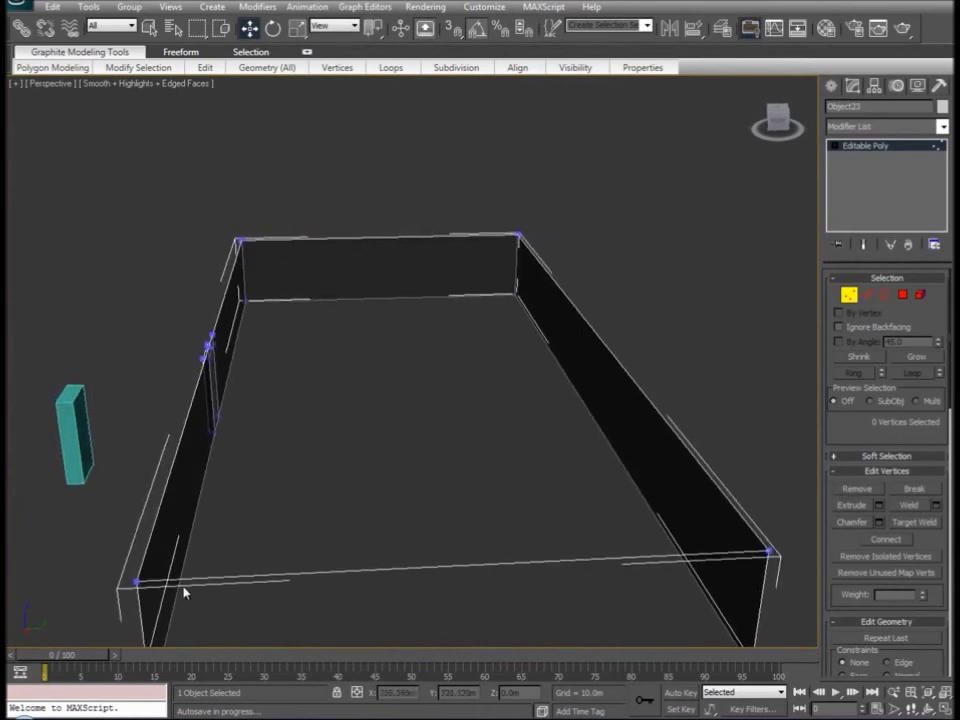
Step: Connect the four lengthwise edges at the front and back walls left of the doorway with an edge loop across the room
alt+middle_drag(287, 533, 437, 538)
key(6)
scroll(437, 538, up, 5)
scroll(739, 480, down, 5)
click(867, 294)
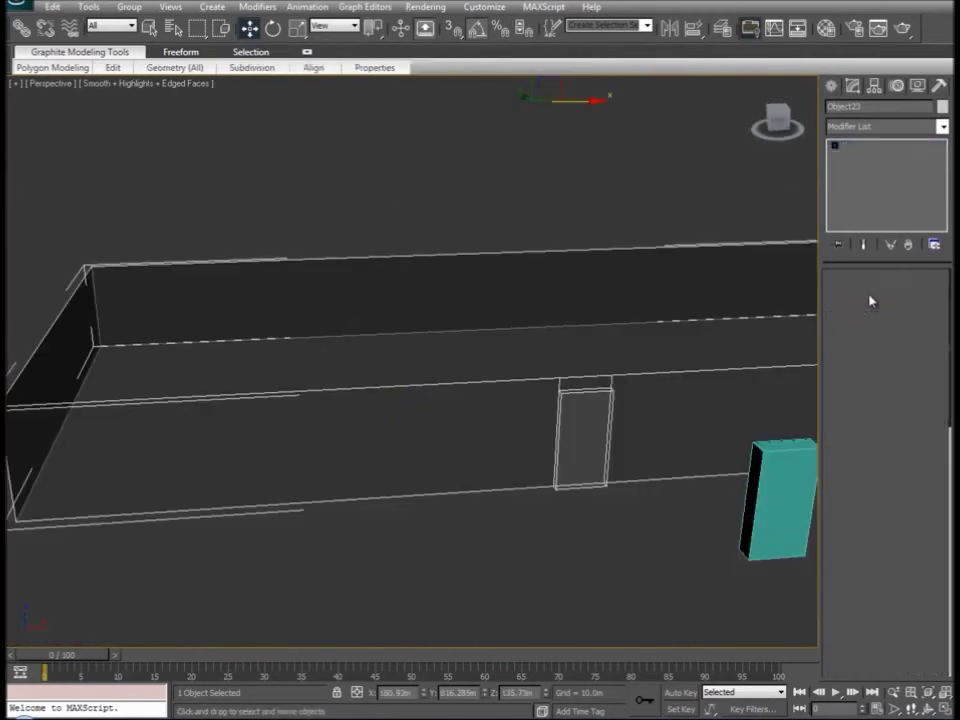
key(alt+r)
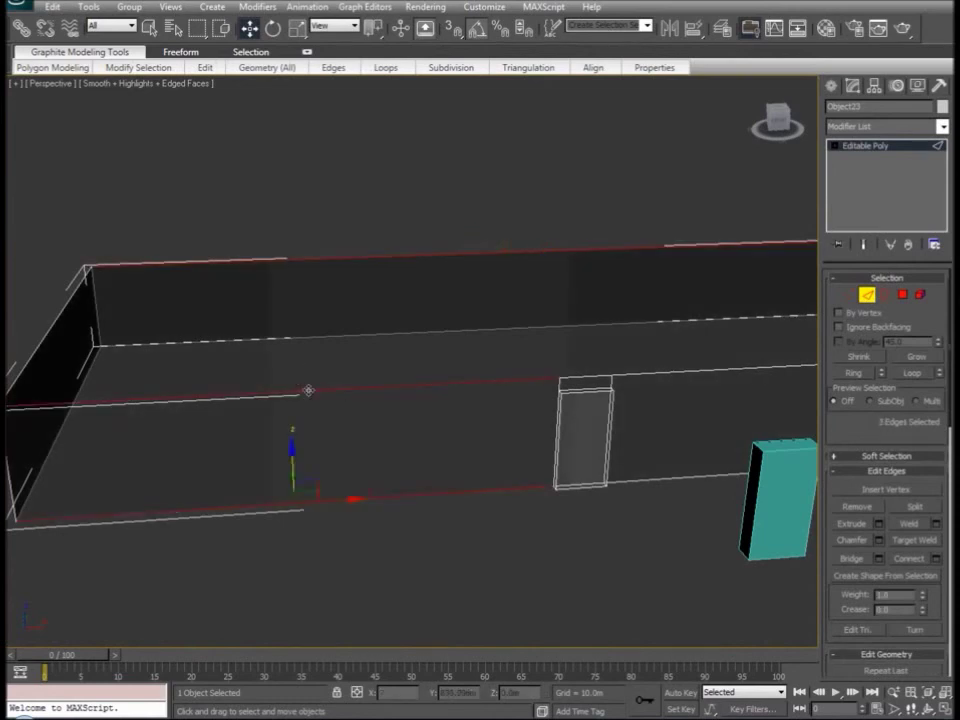
ctrl+click(311, 336)
right_click(345, 352)
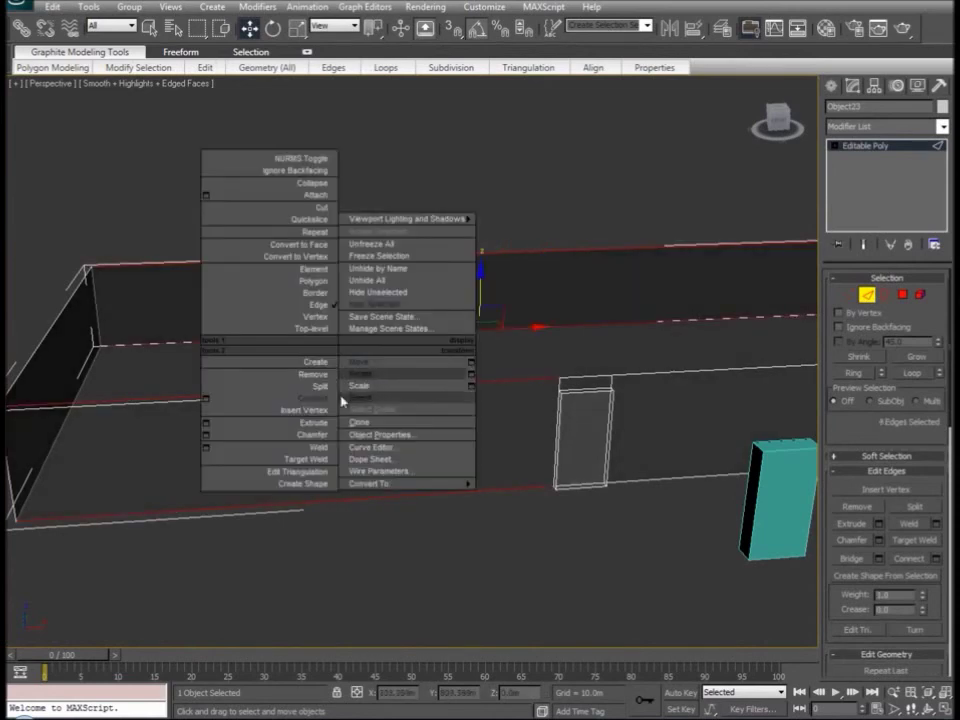
click(331, 407)
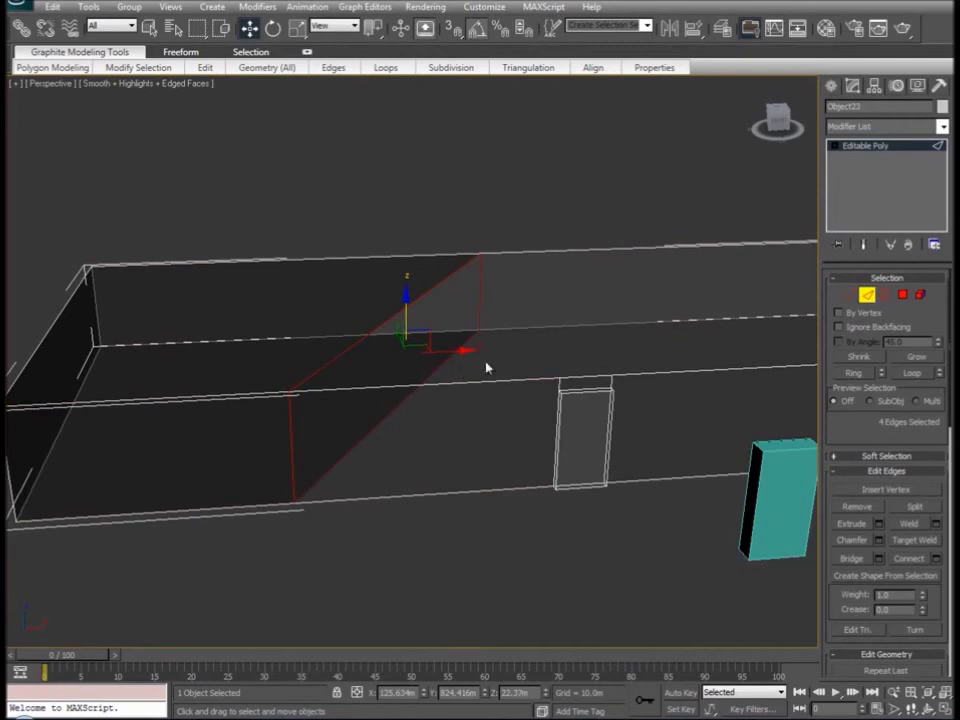
Step: Connect the lengthwise edges of the front and back walls right of the doorway with an edge loop across the room
alt+middle_drag(489, 366, 330, 385)
click(456, 264)
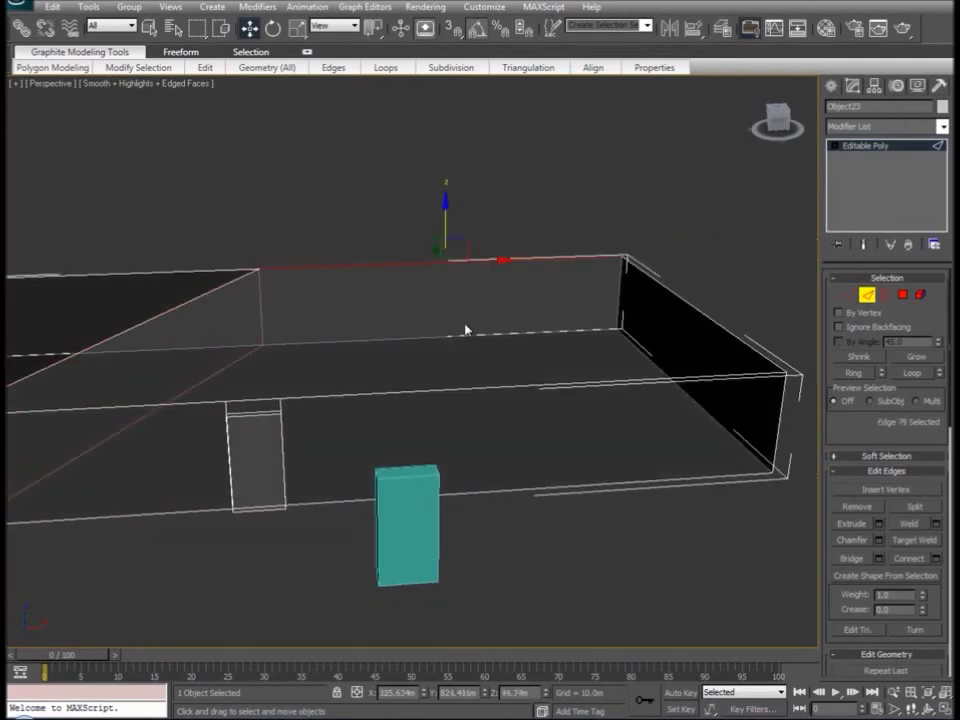
ctrl+click(476, 390)
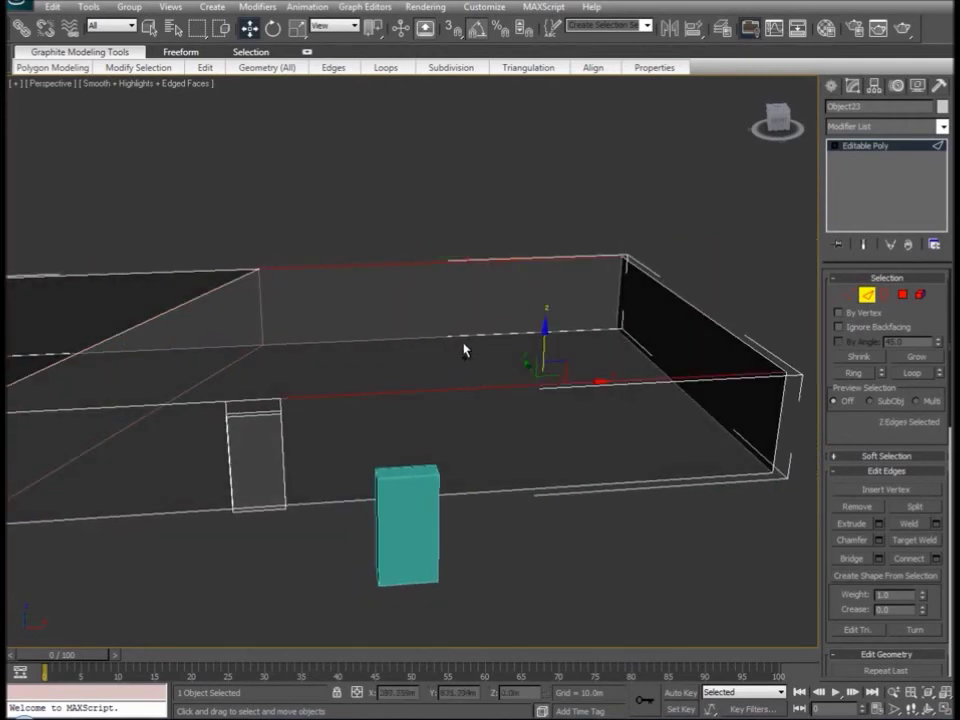
right_click(487, 460)
click(465, 497)
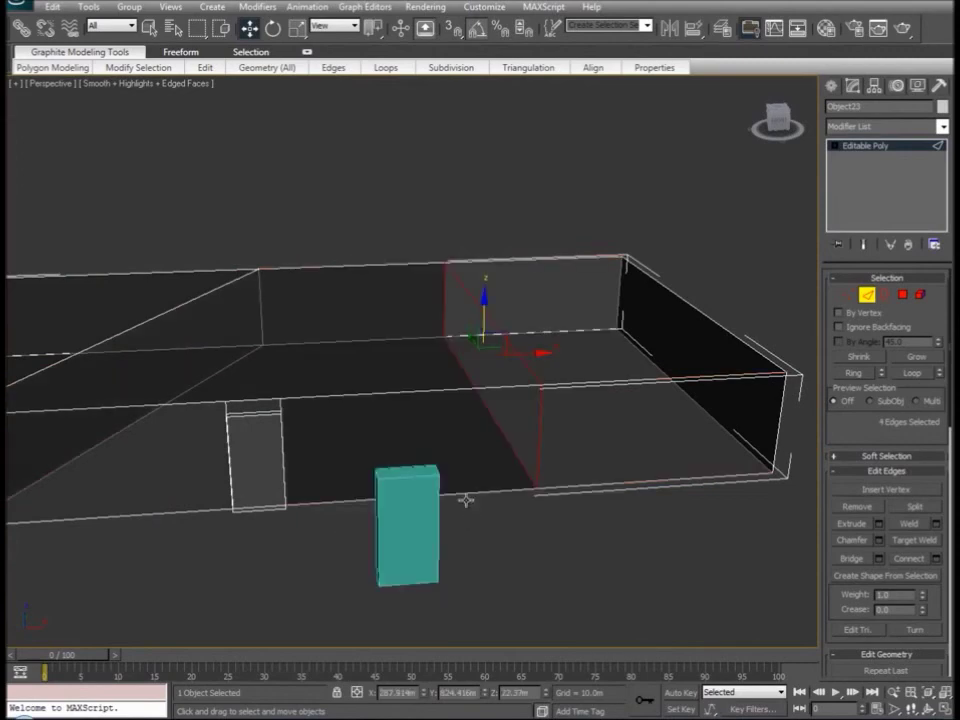
Step: Select the upper and lower front wall edges between the left loop and the doorway, plus the left section's upper and lower back wall edges
alt+middle_drag(450, 403, 731, 334)
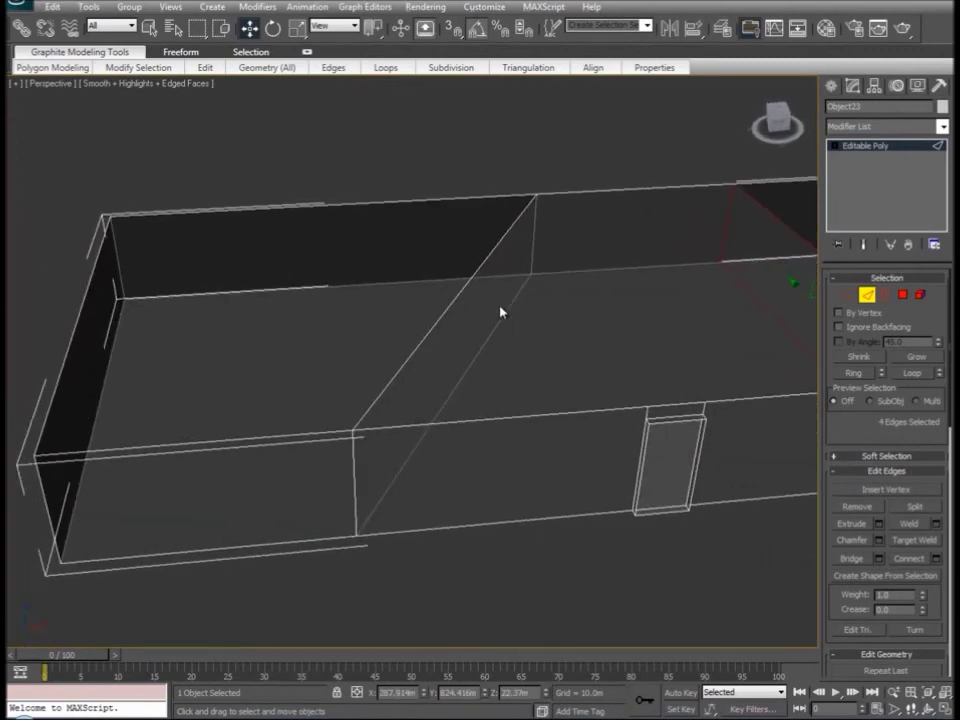
middle_drag(555, 362, 539, 317)
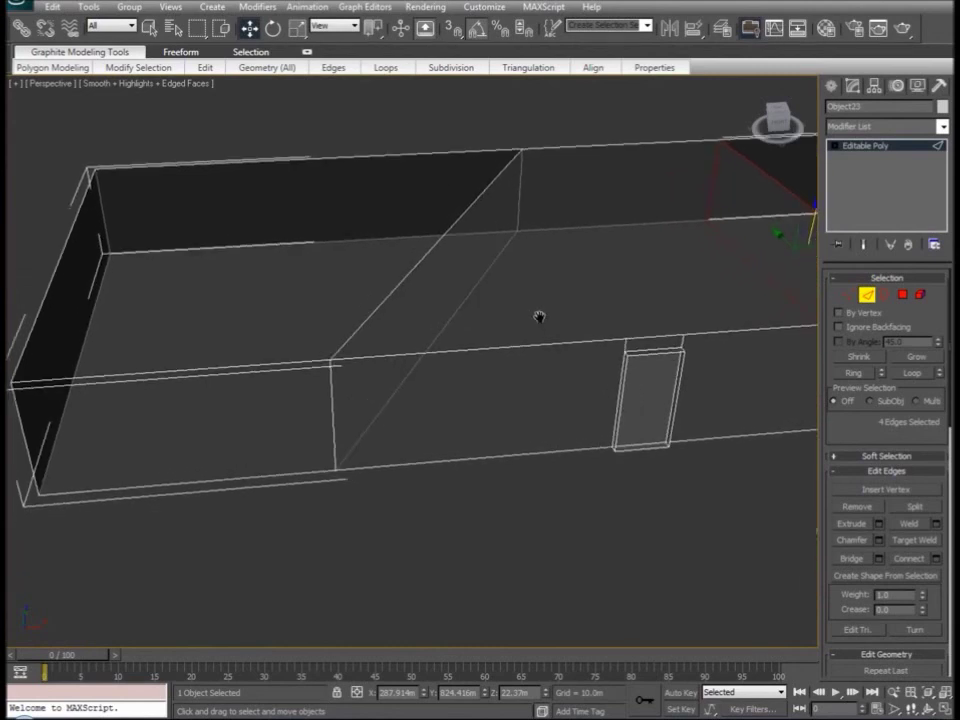
click(580, 343)
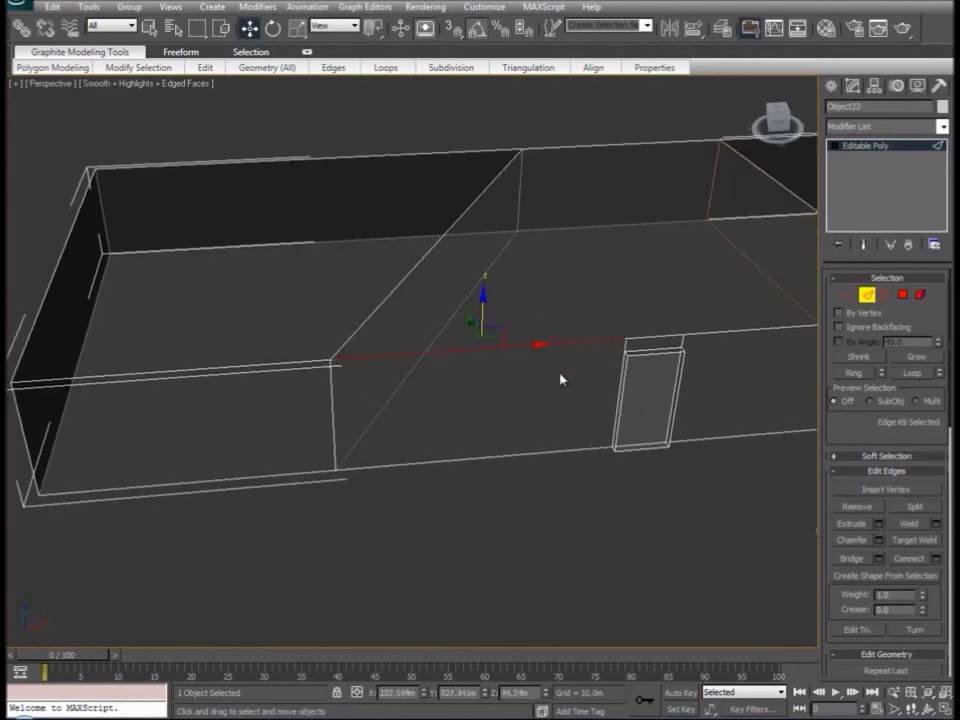
ctrl+click(484, 456)
ctrl+click(457, 154)
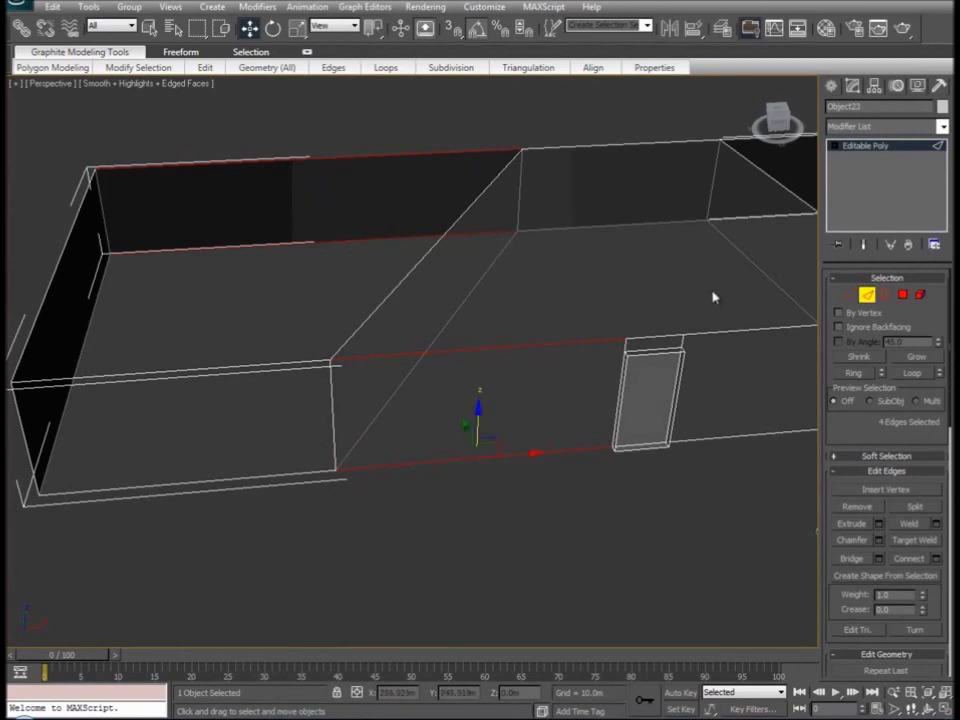
alt+middle_drag(714, 296, 421, 296)
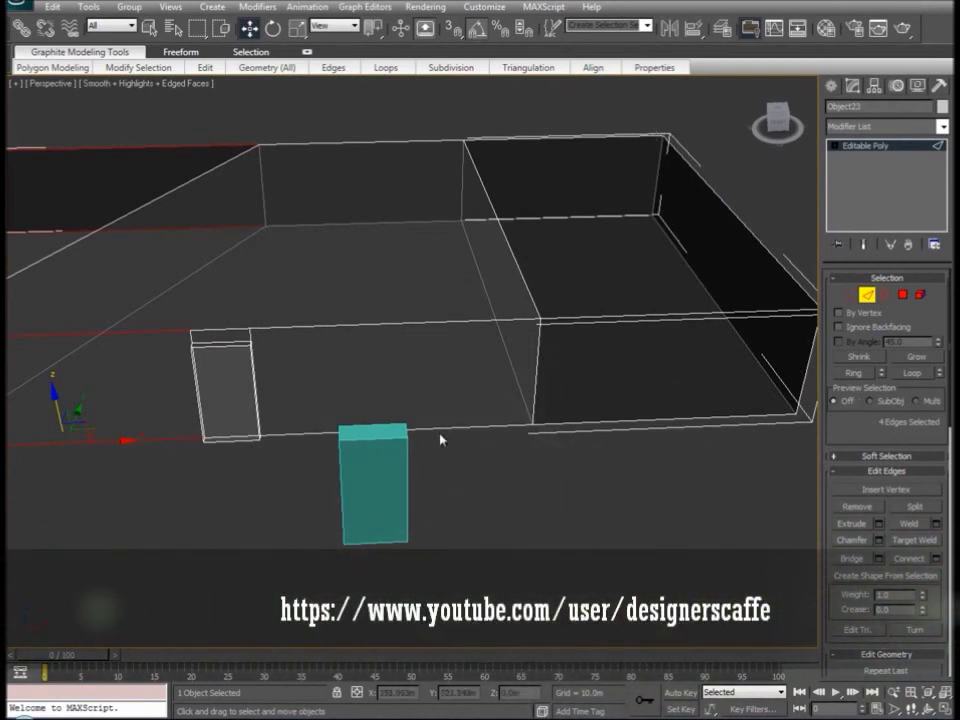
middle_drag(439, 439, 476, 426)
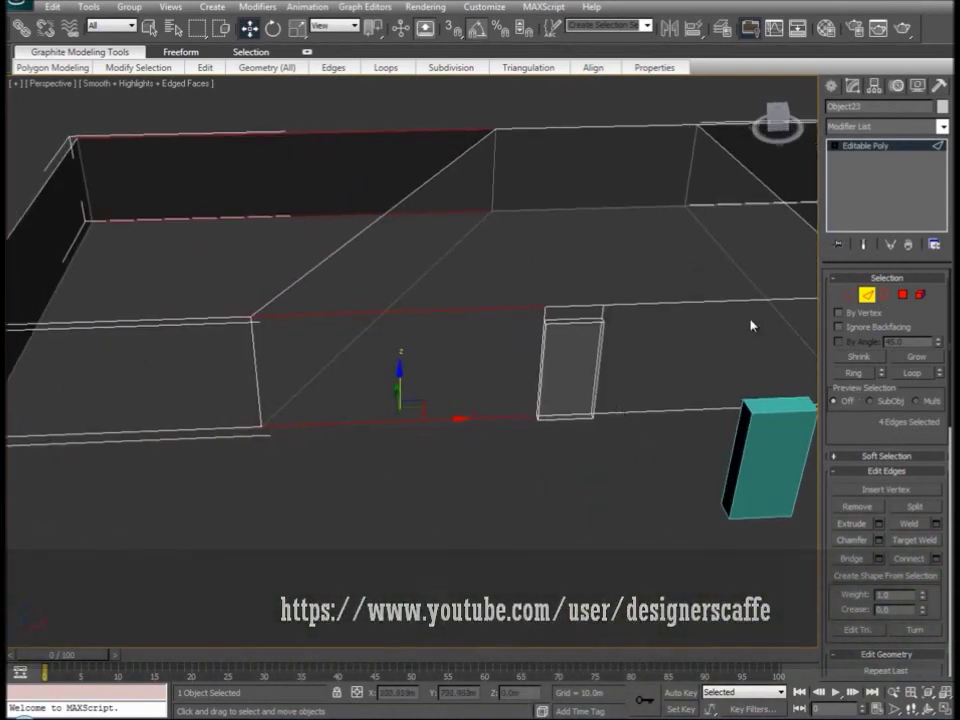